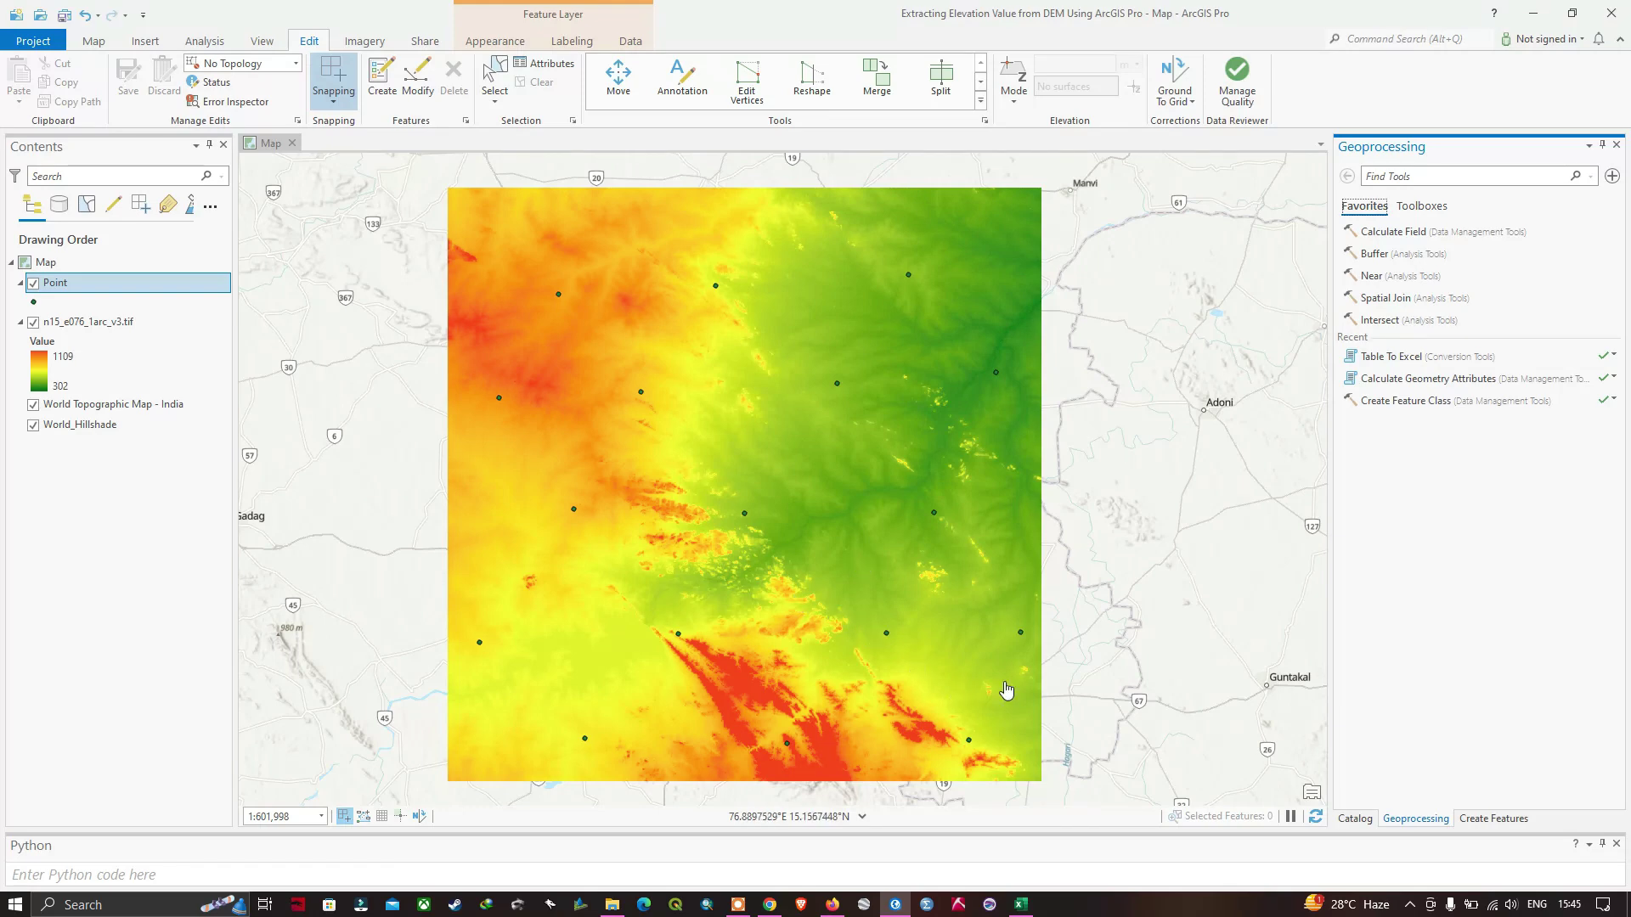
Step: Switch to the Excel workbook holding the 17-point Latitude/Longitude table
click(1028, 909)
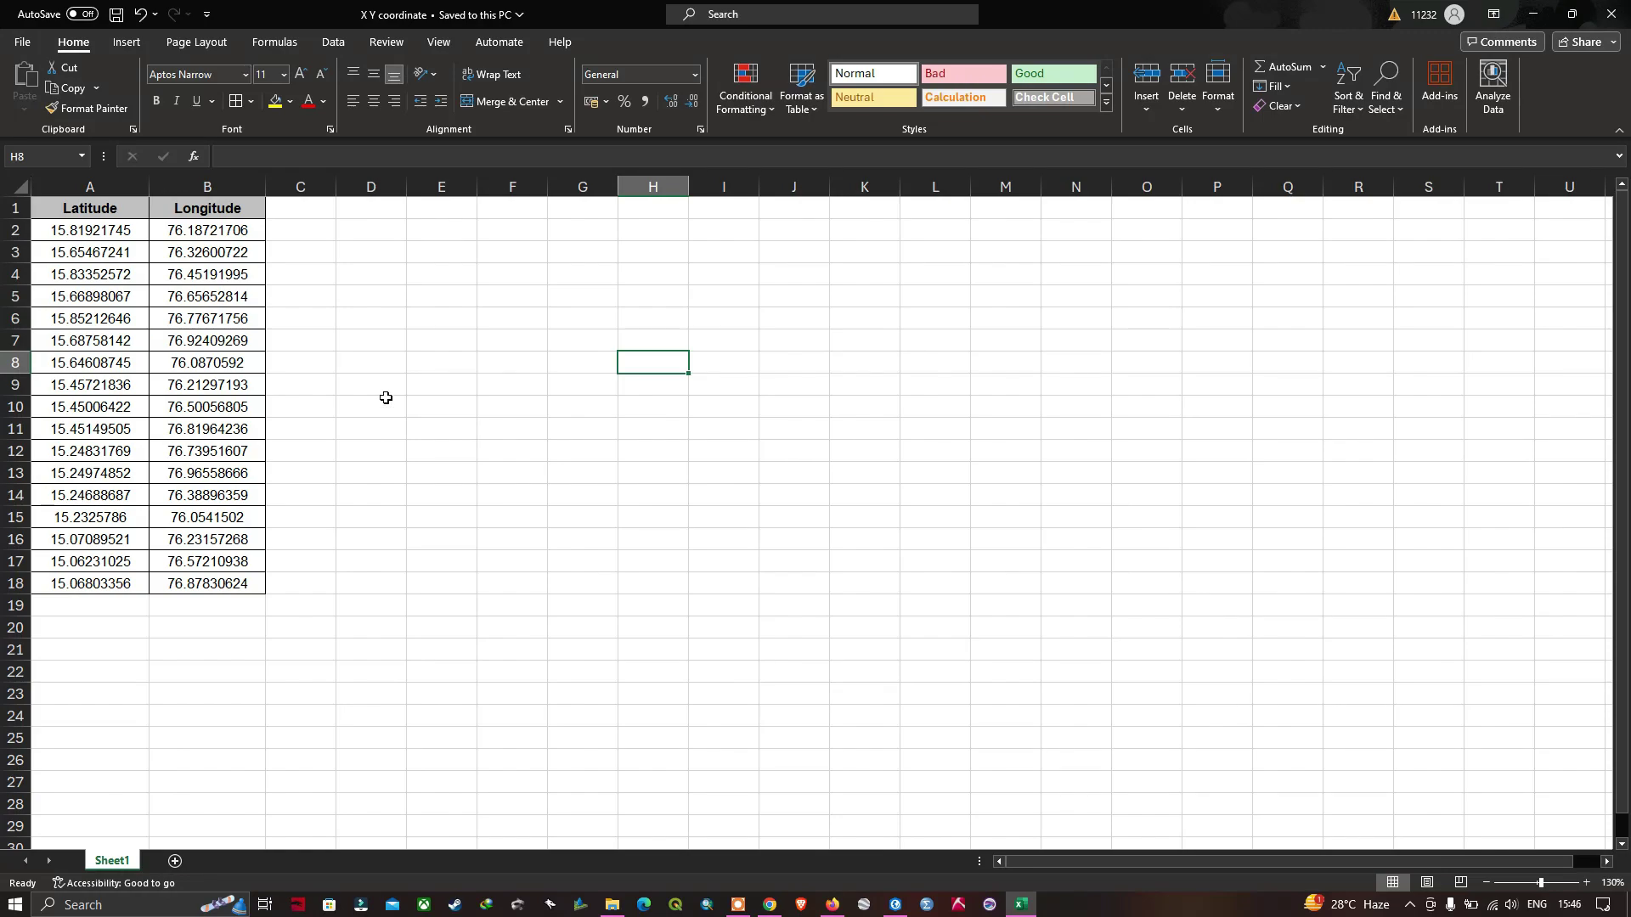
Step: Save the table as 'X Y coordinate CSV' in CSV (Comma delimited) format
click(25, 42)
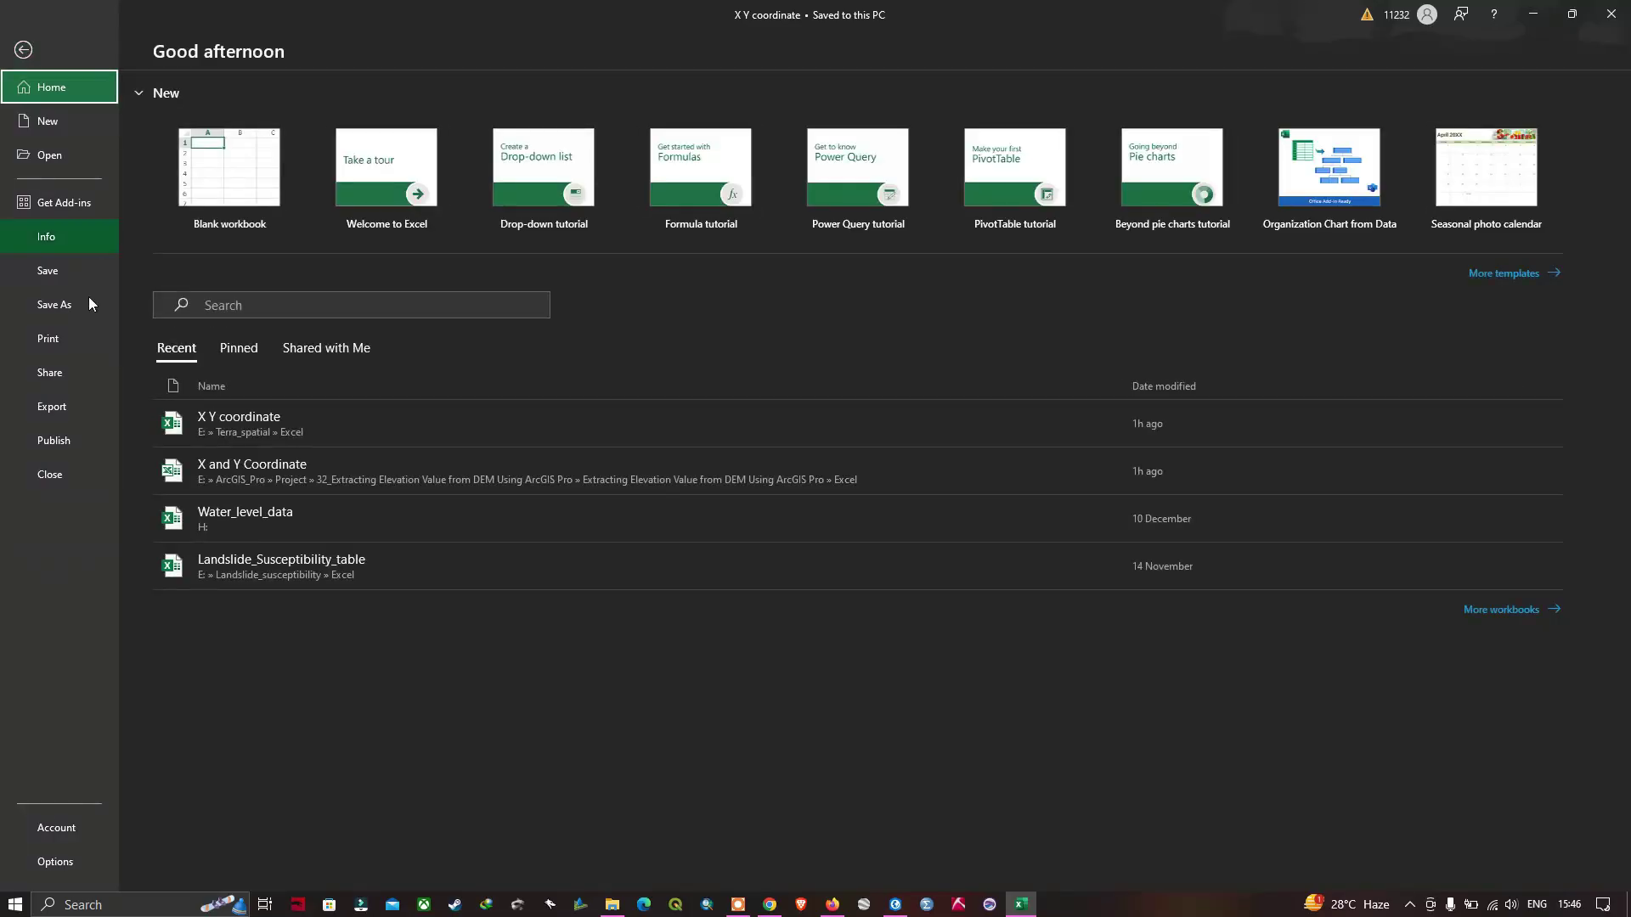
click(53, 311)
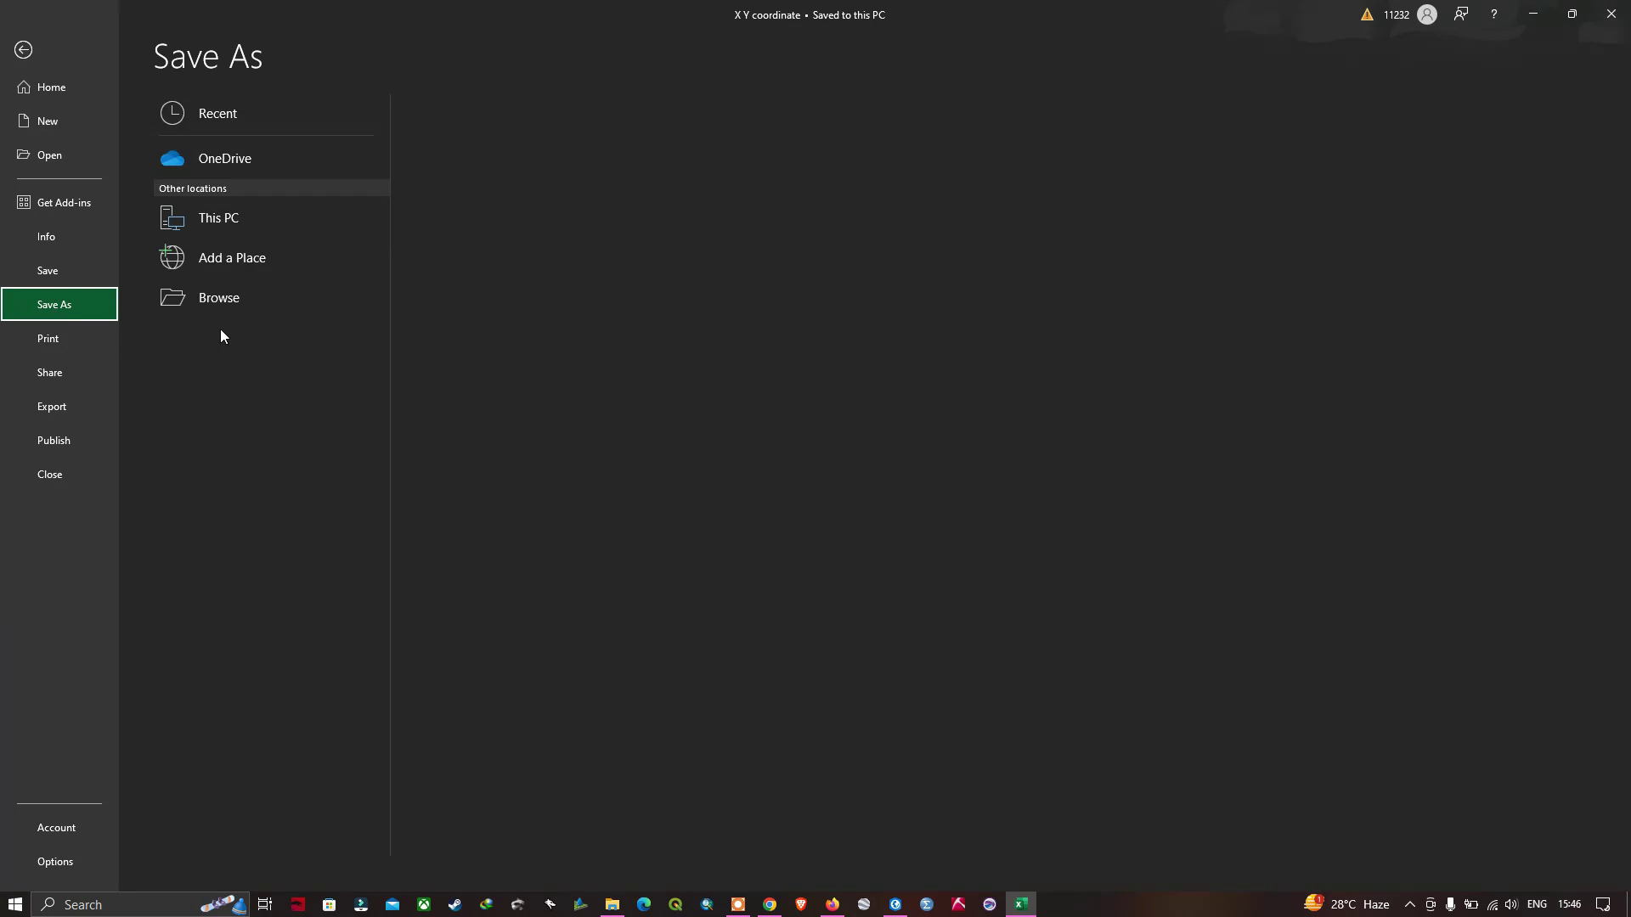
click(236, 298)
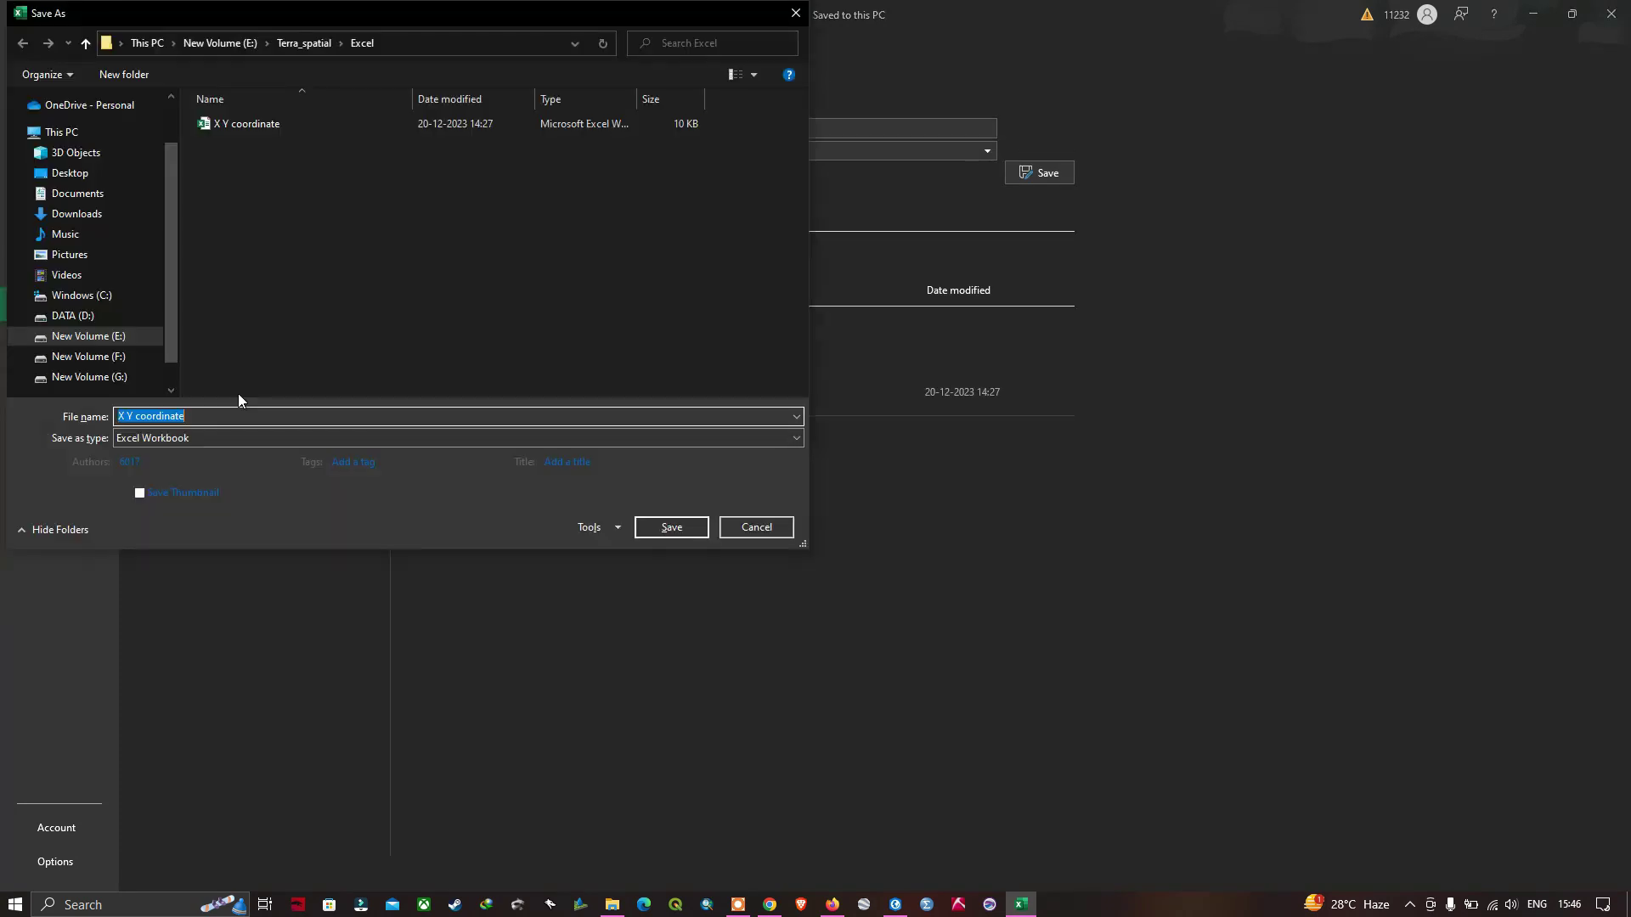
click(220, 415)
text(CSV)
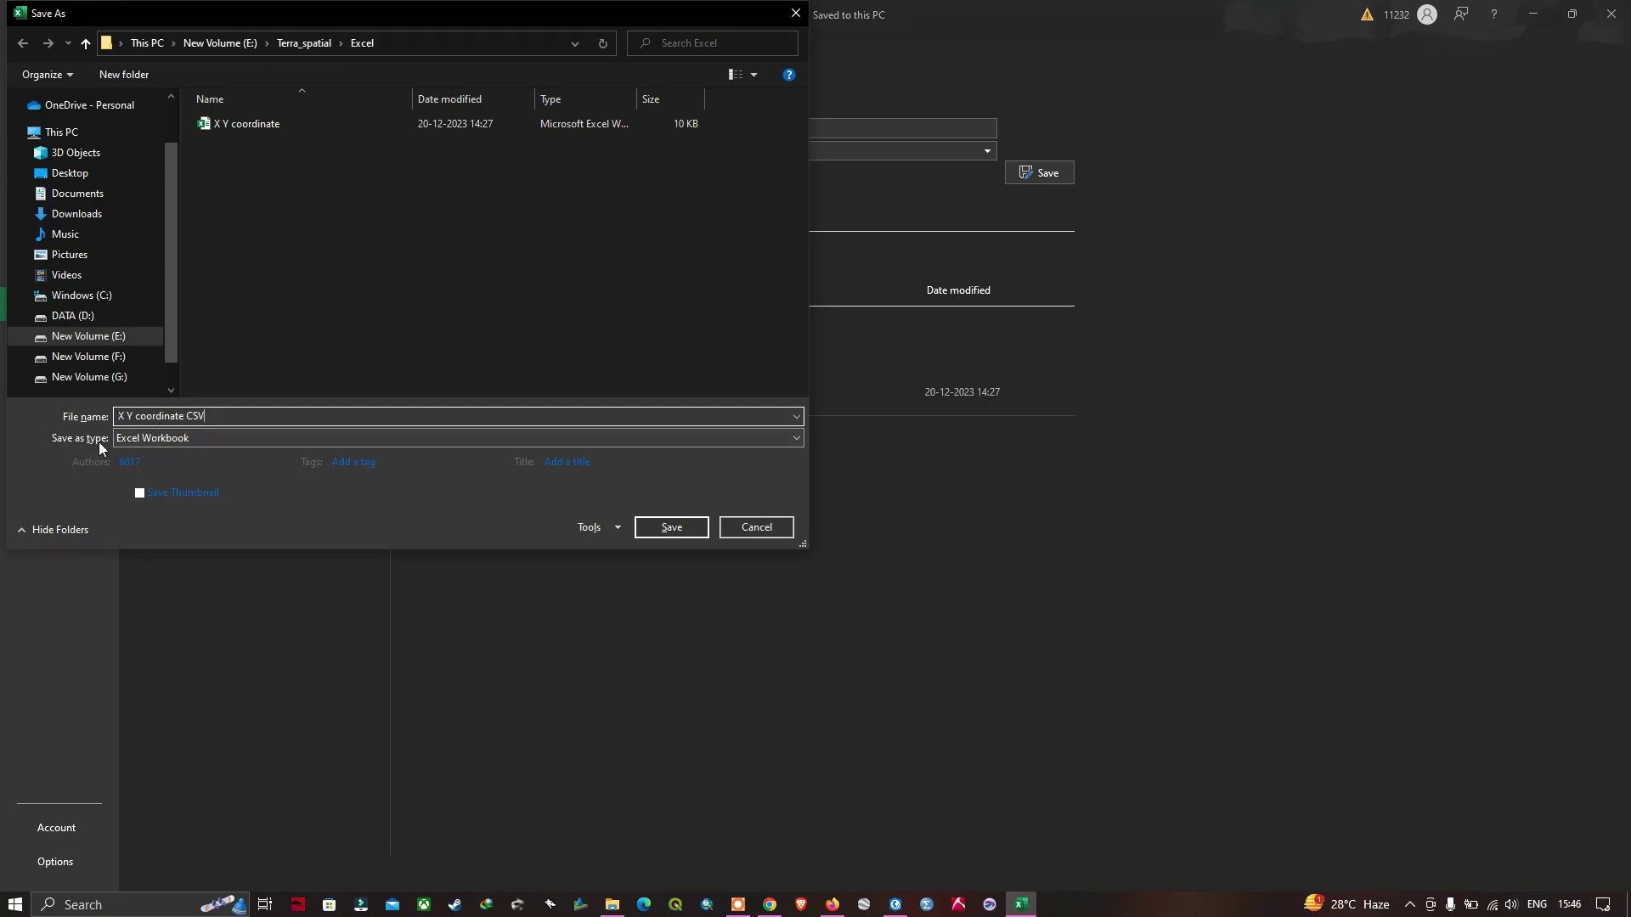
click(265, 438)
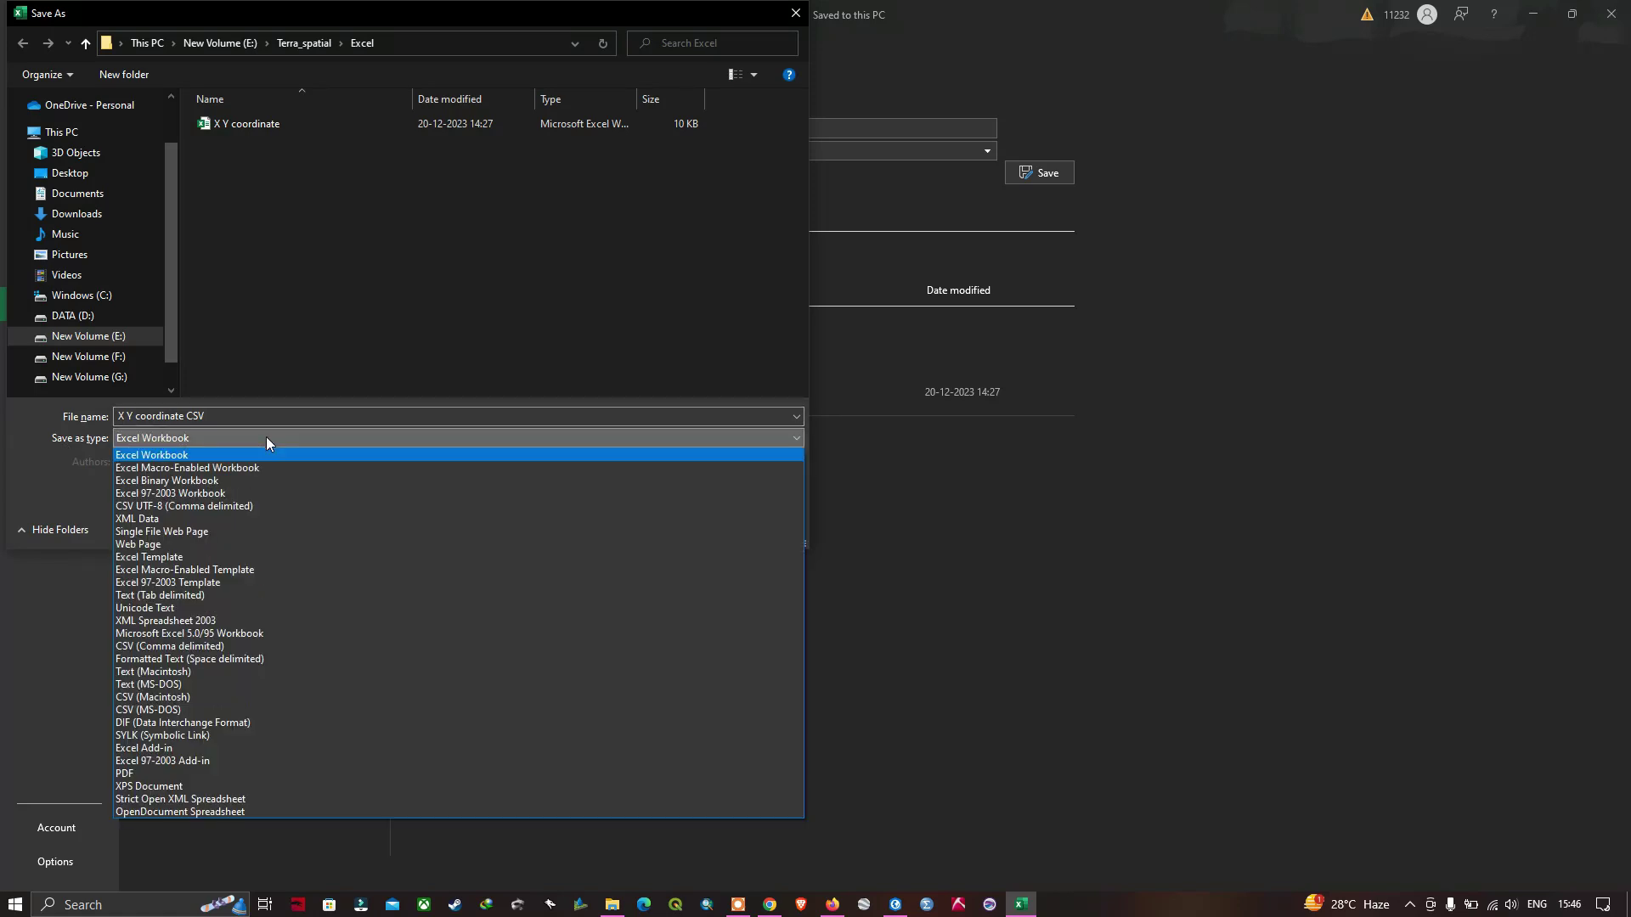
click(199, 648)
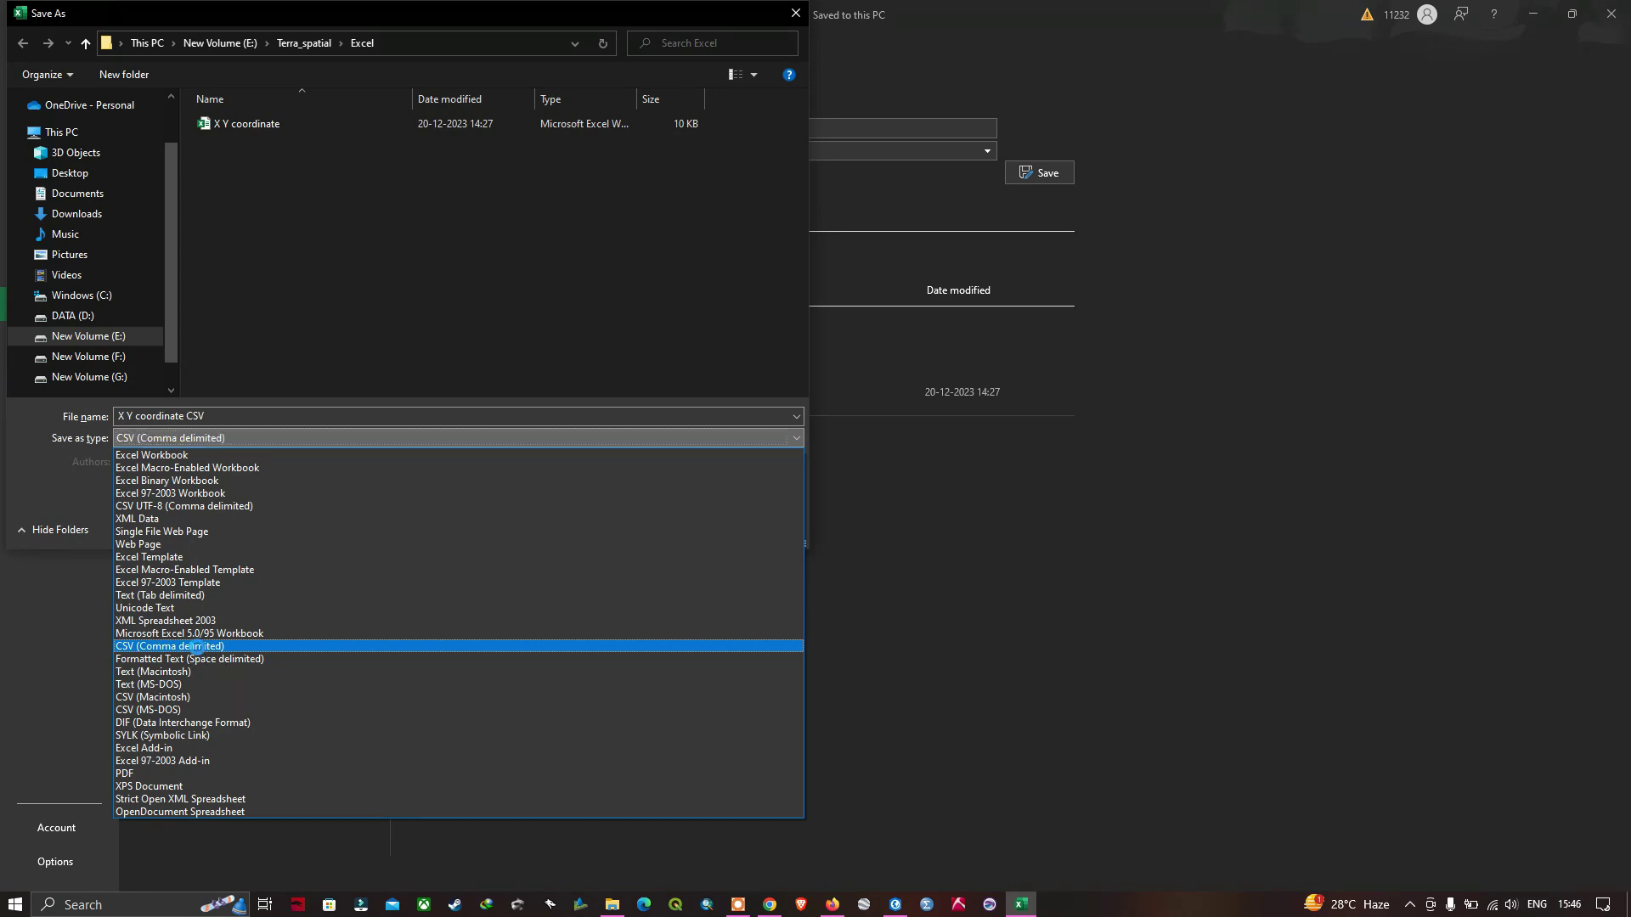
click(672, 504)
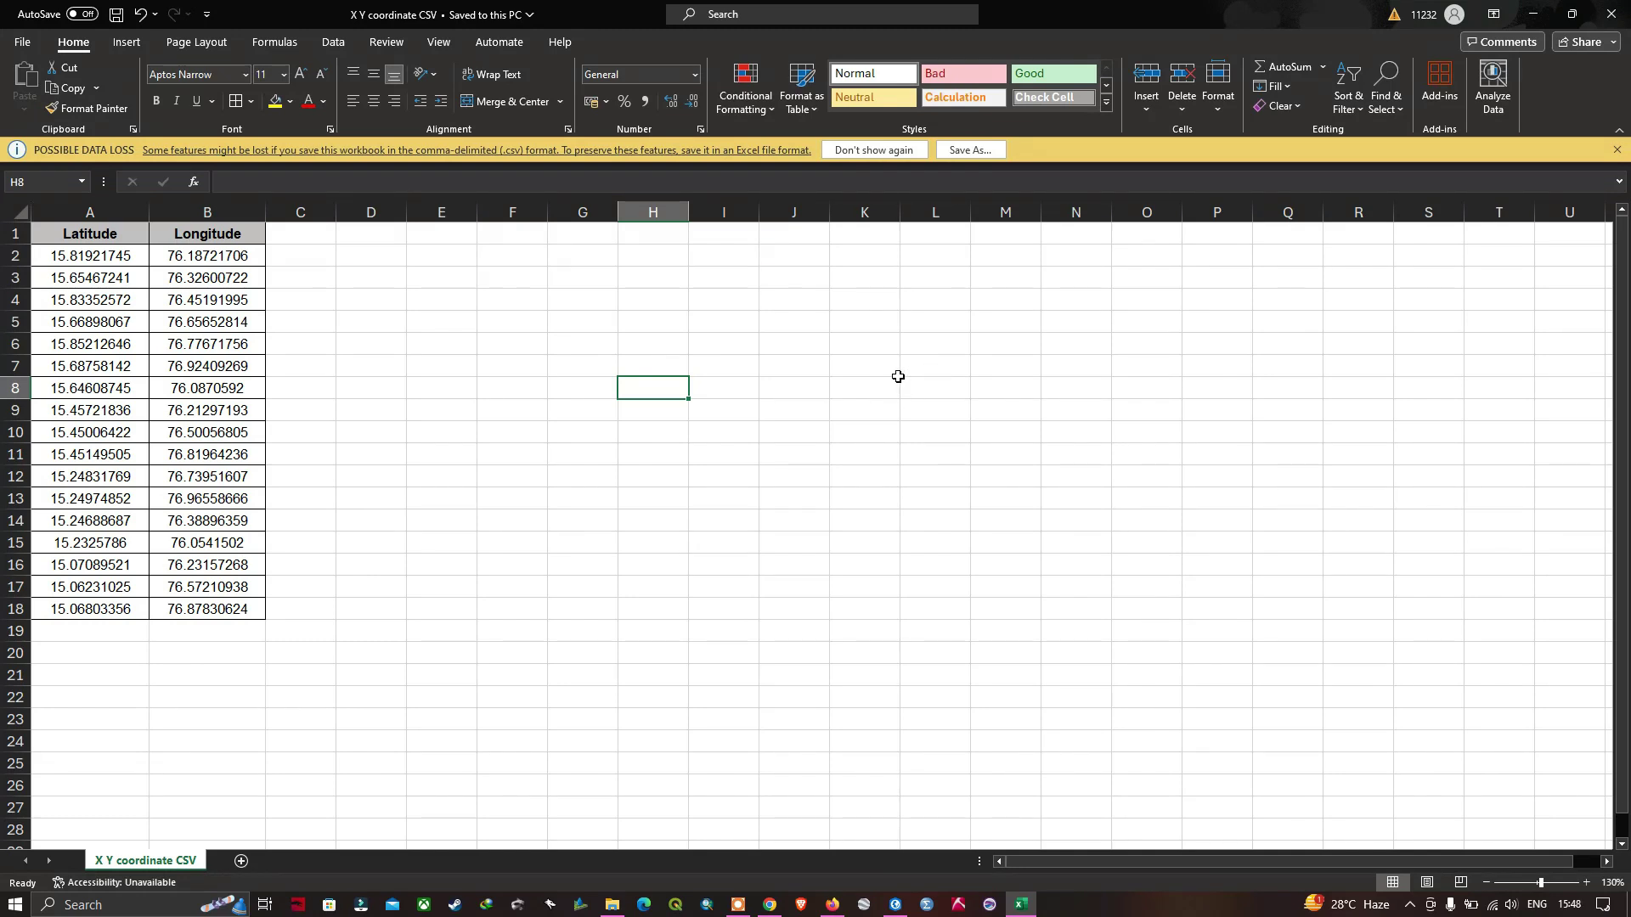
click(895, 905)
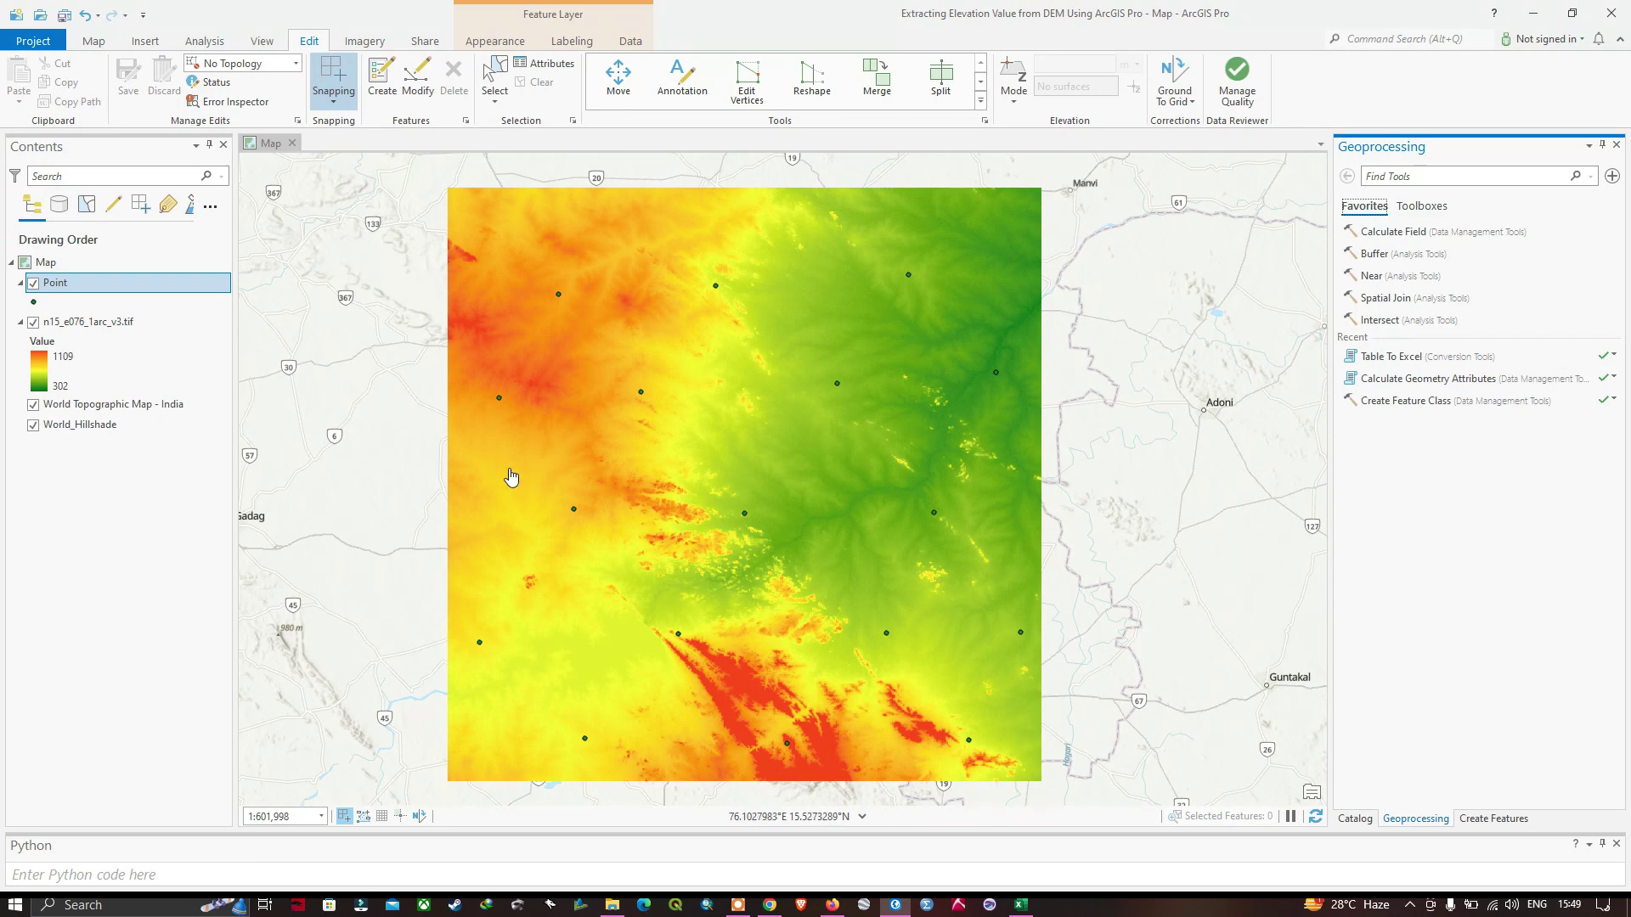
Step: Launch XY Table To Point via Map > Add Data > XY Point Data
click(97, 44)
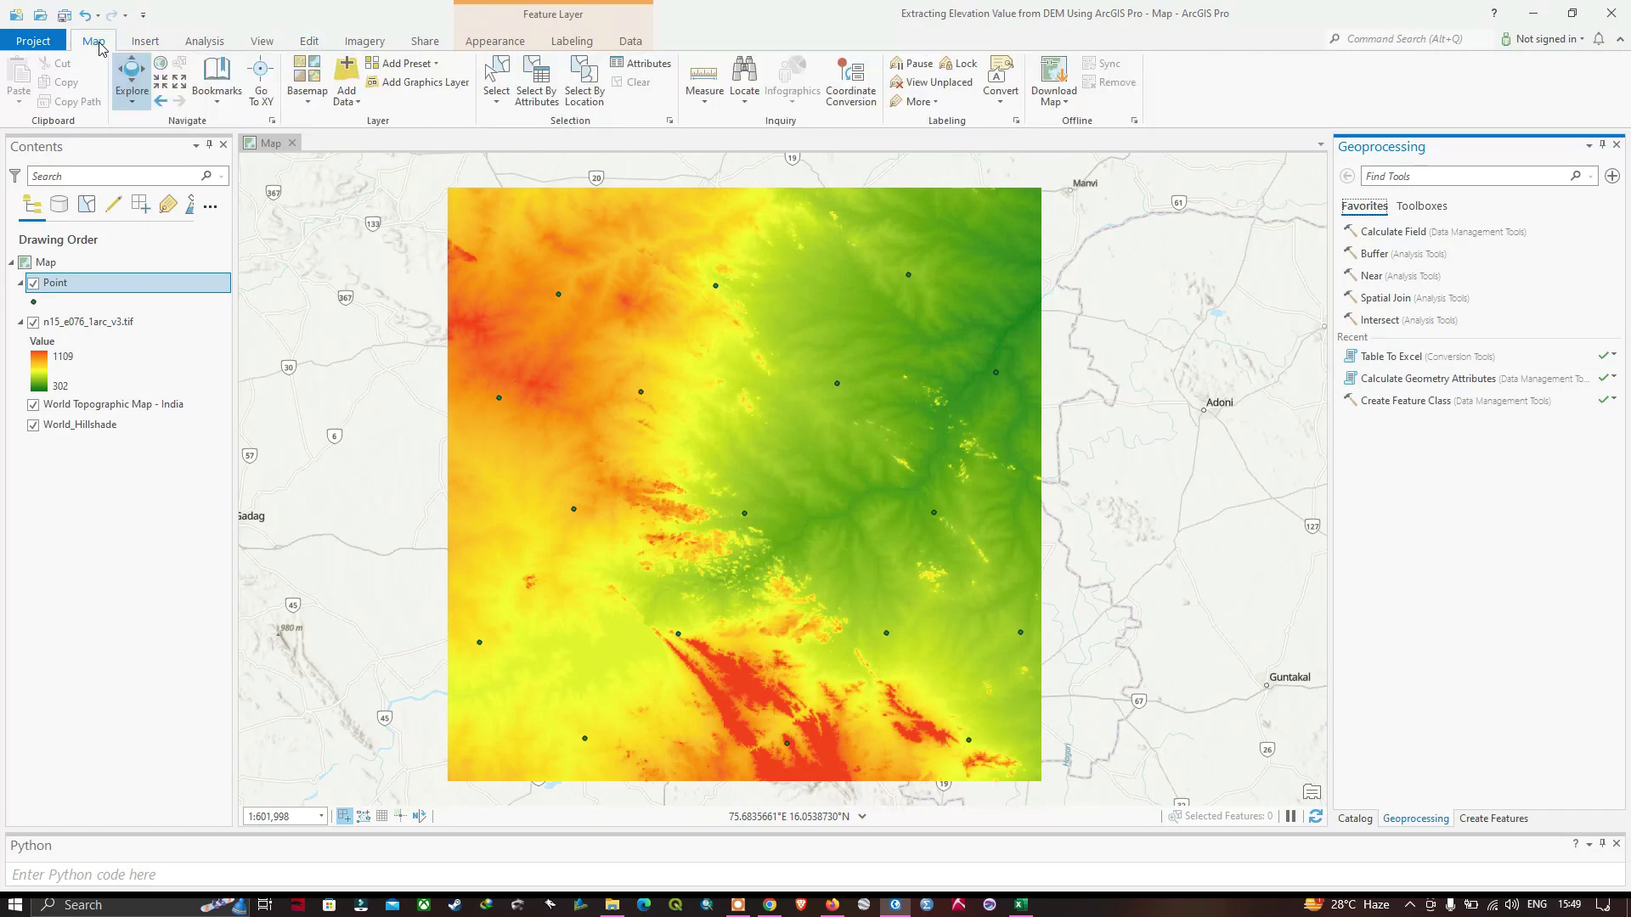
click(358, 103)
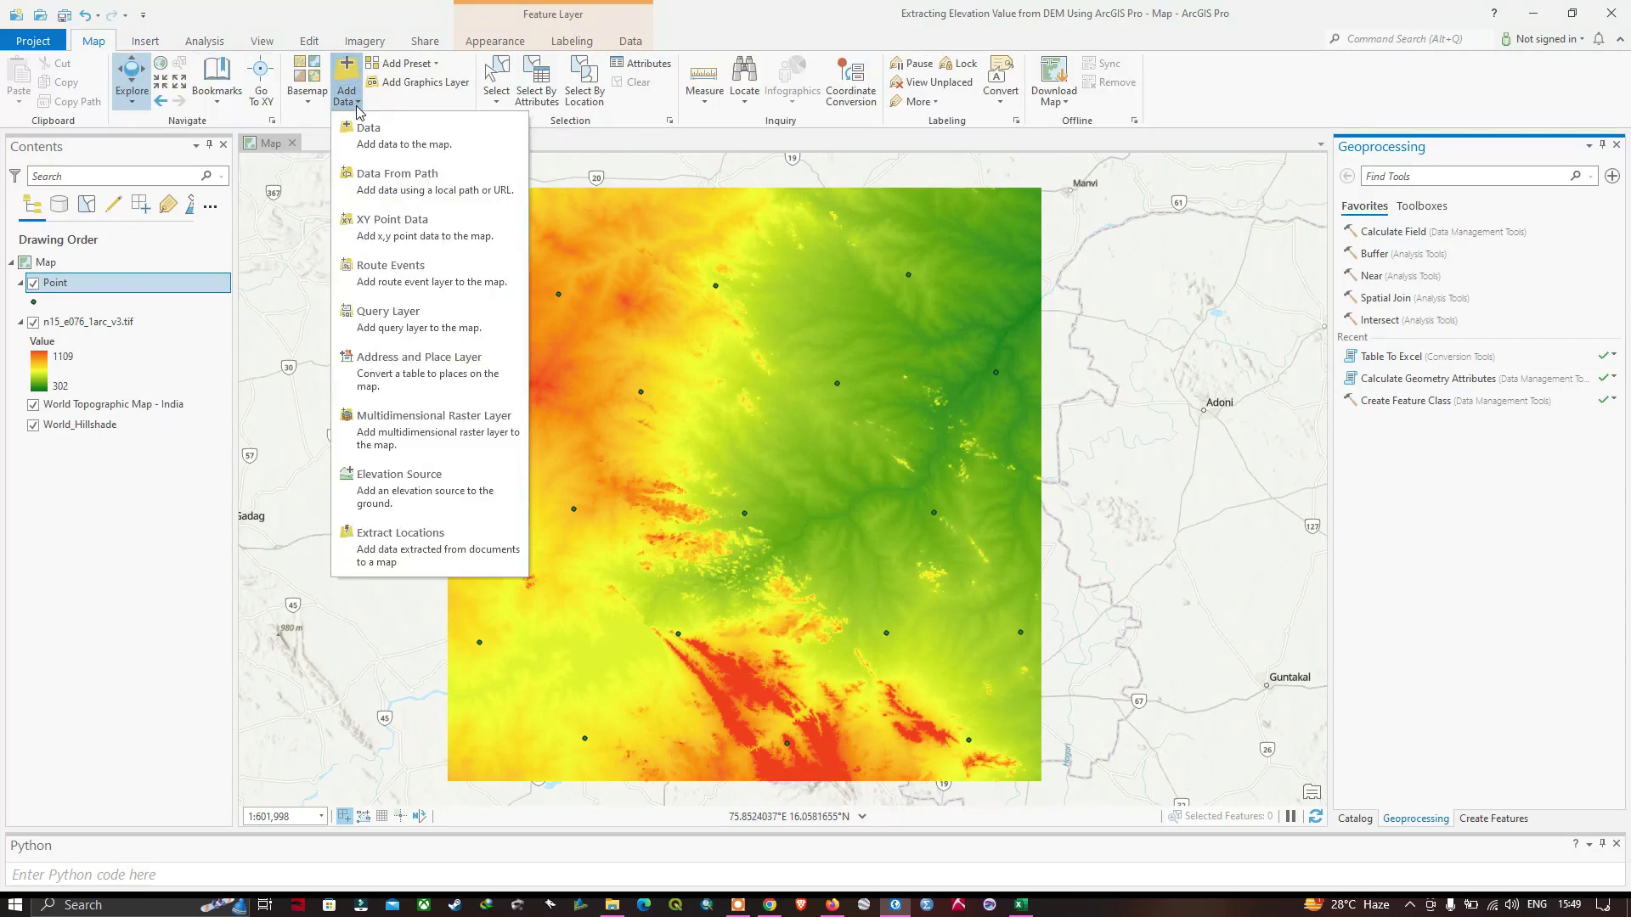
click(399, 231)
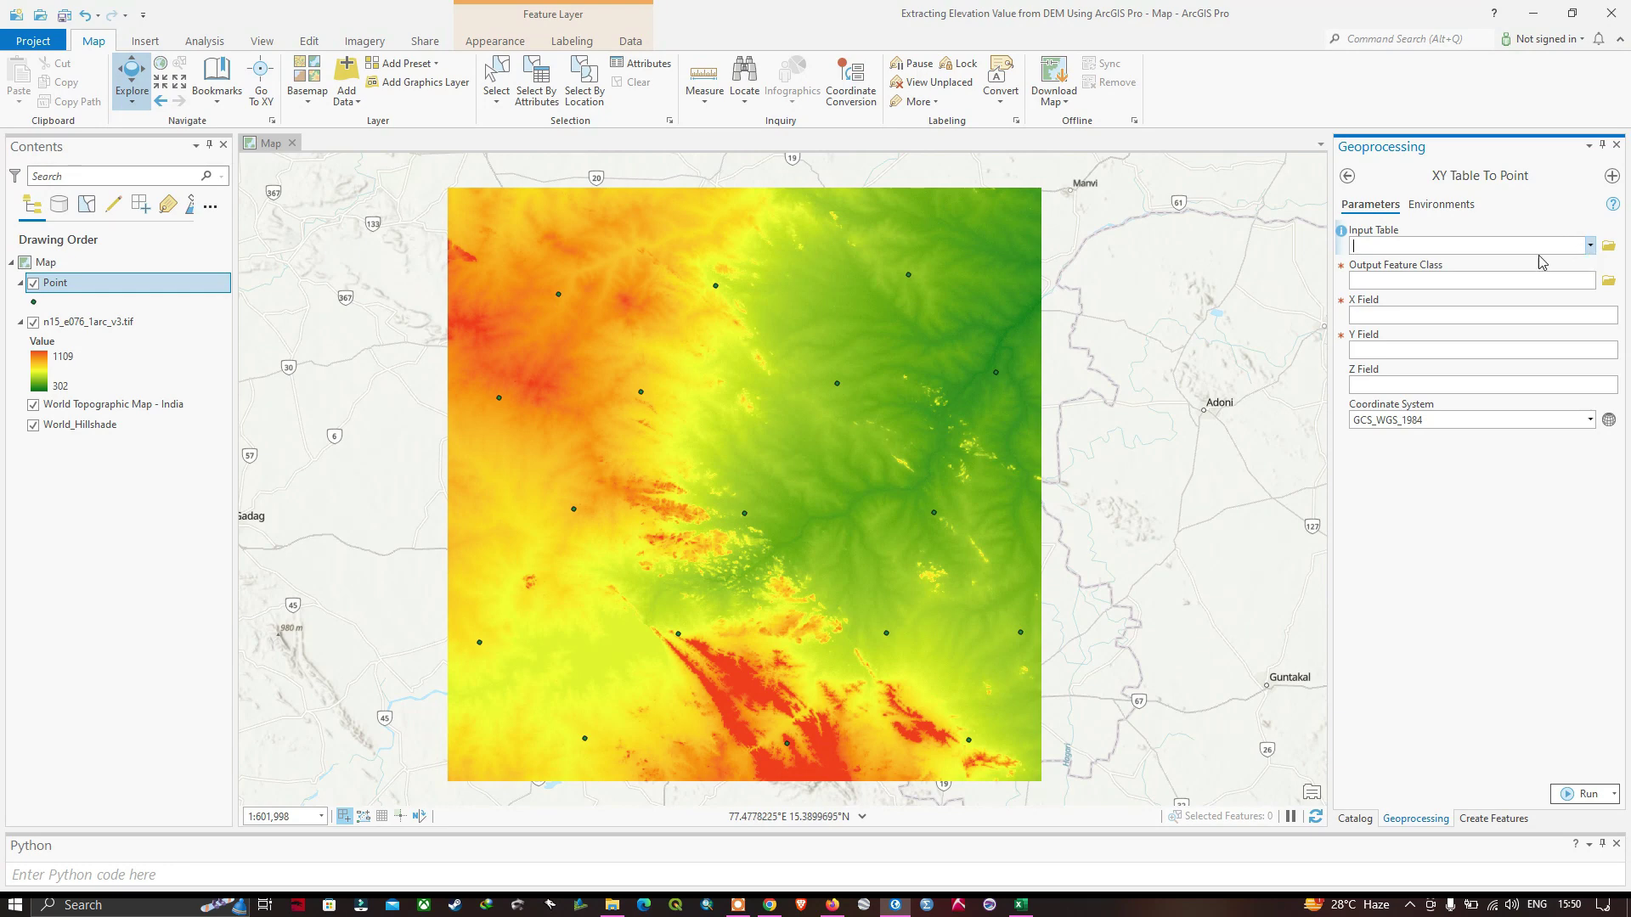
click(1022, 905)
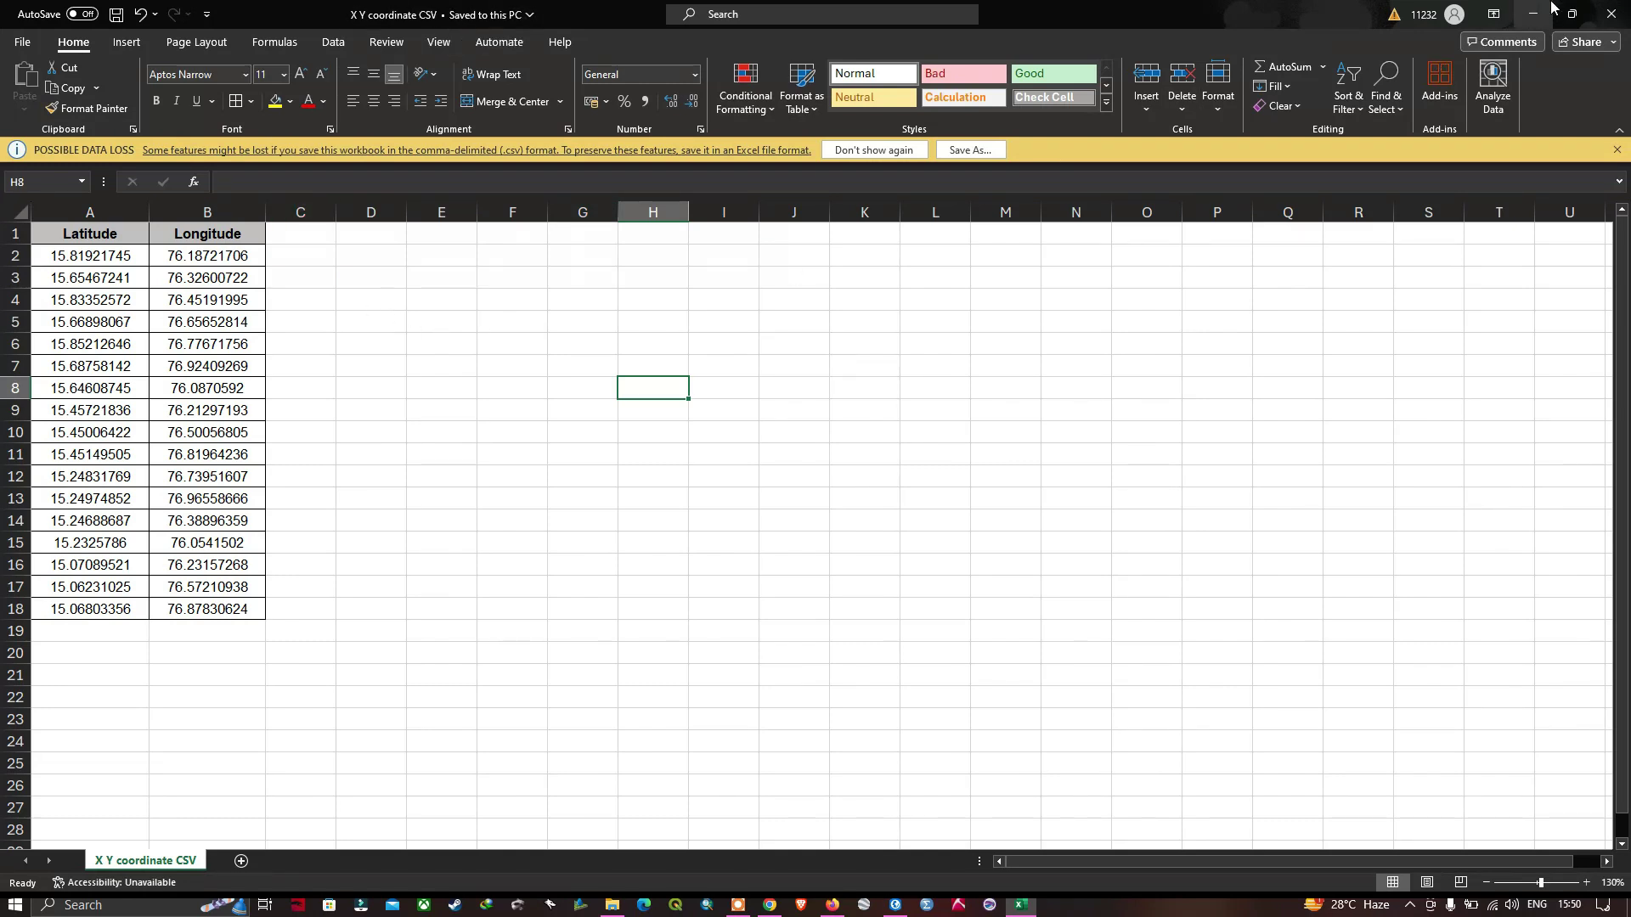
Step: Minimize Excel to reveal the XY Table To Point tool in ArcGIS Pro
click(1534, 11)
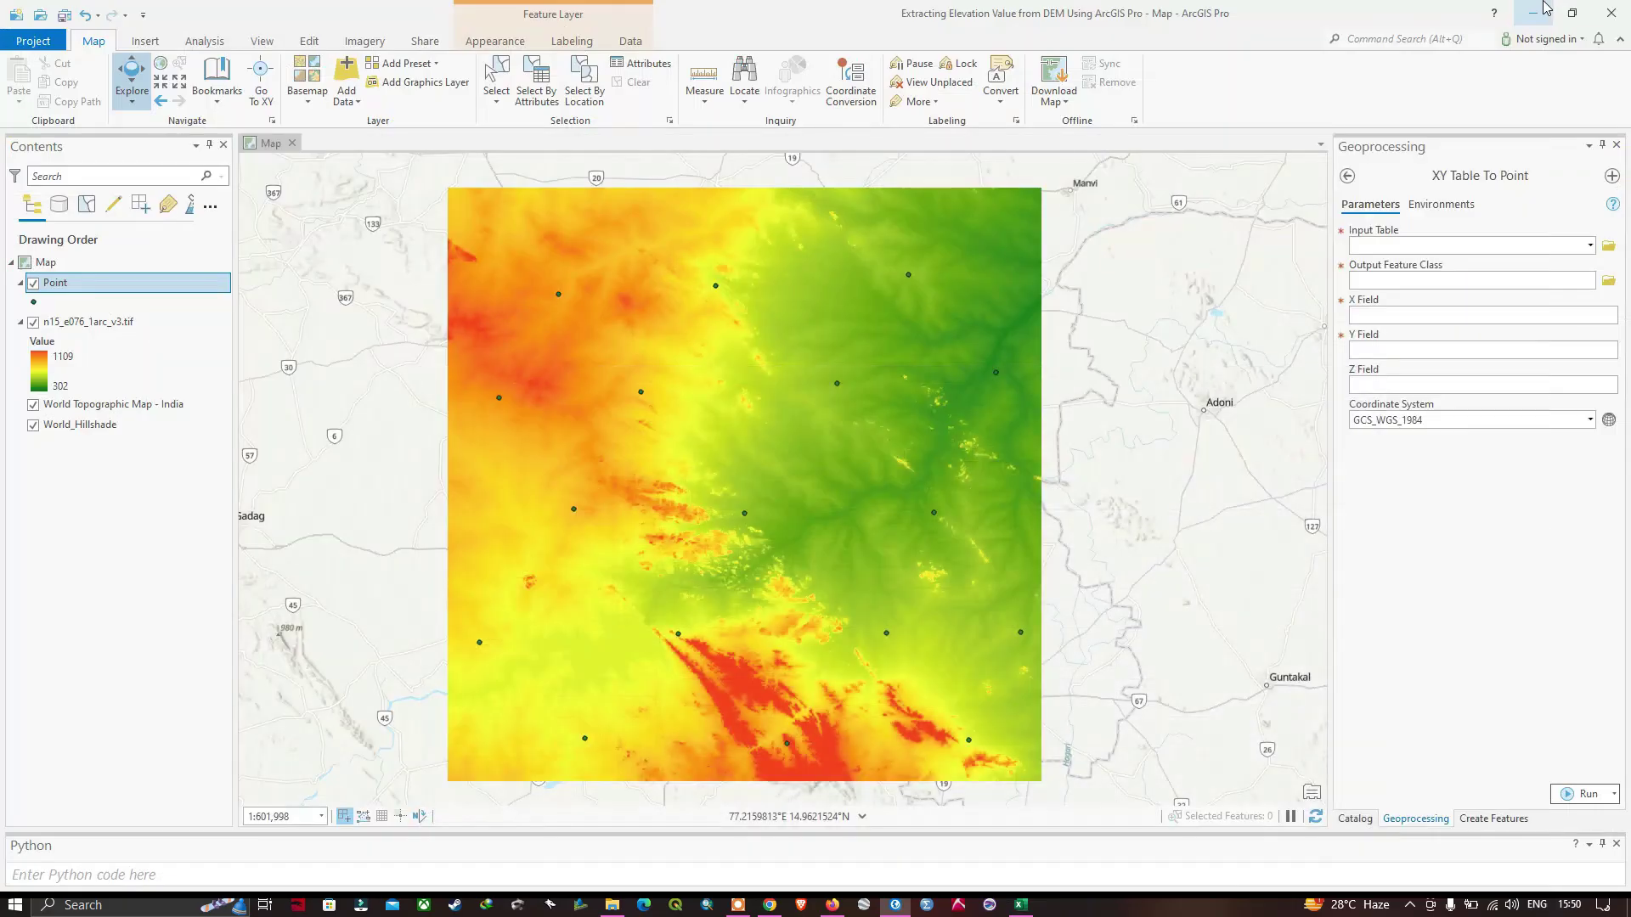
Step: Use X Y coordinate CSV.csv as input, with Longitude as X and Latitude as Y
click(1610, 250)
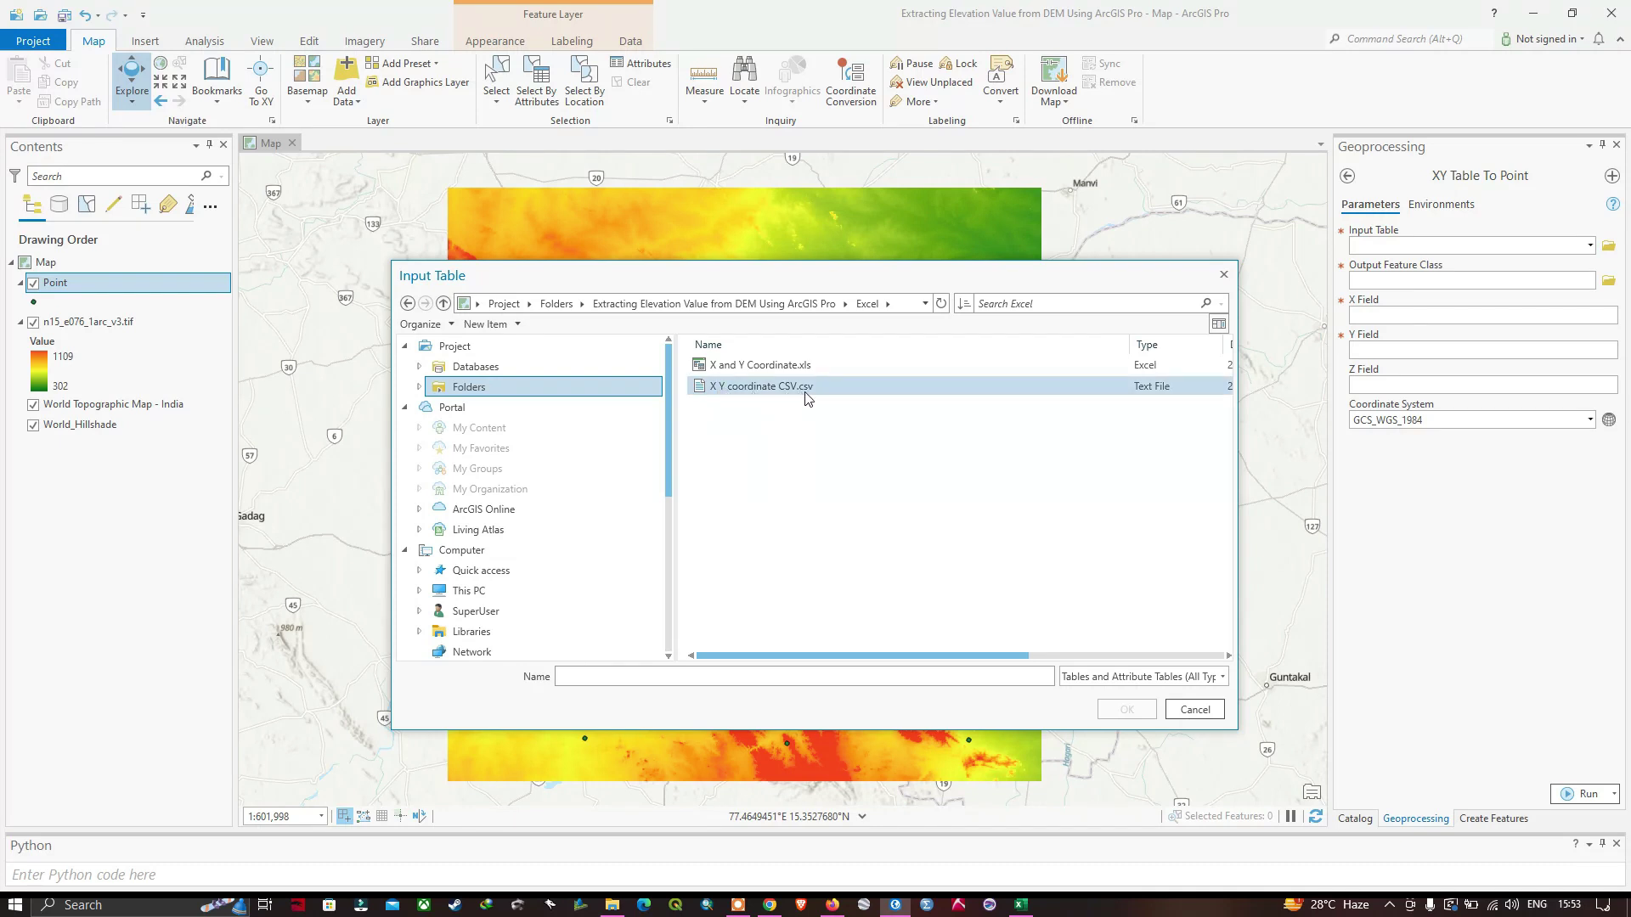
click(735, 387)
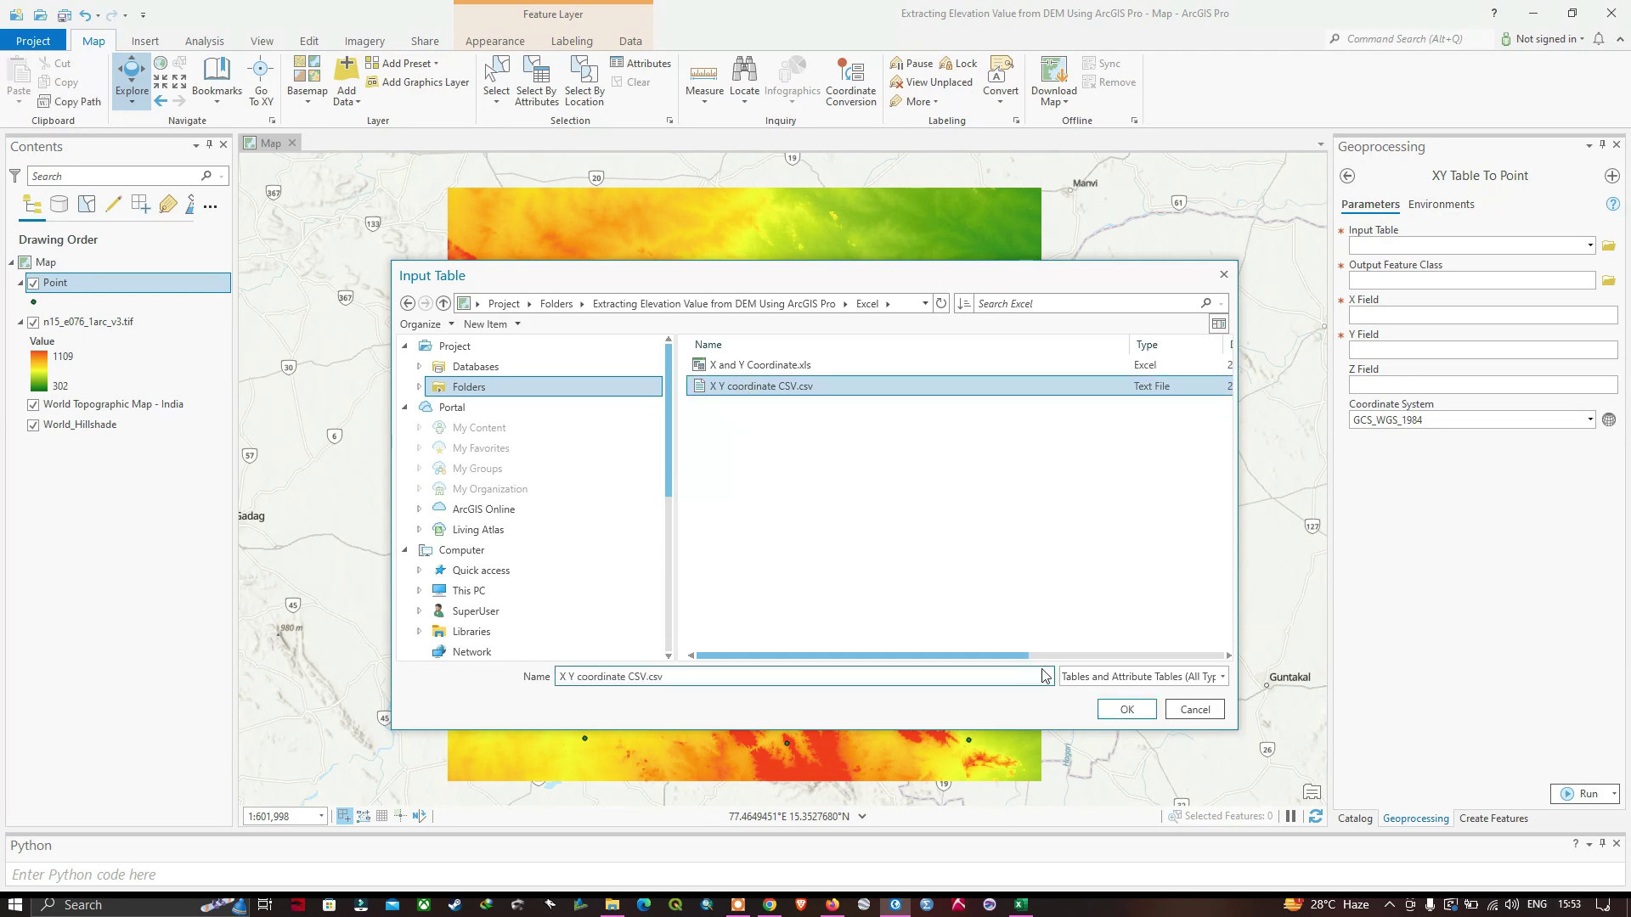
click(1124, 710)
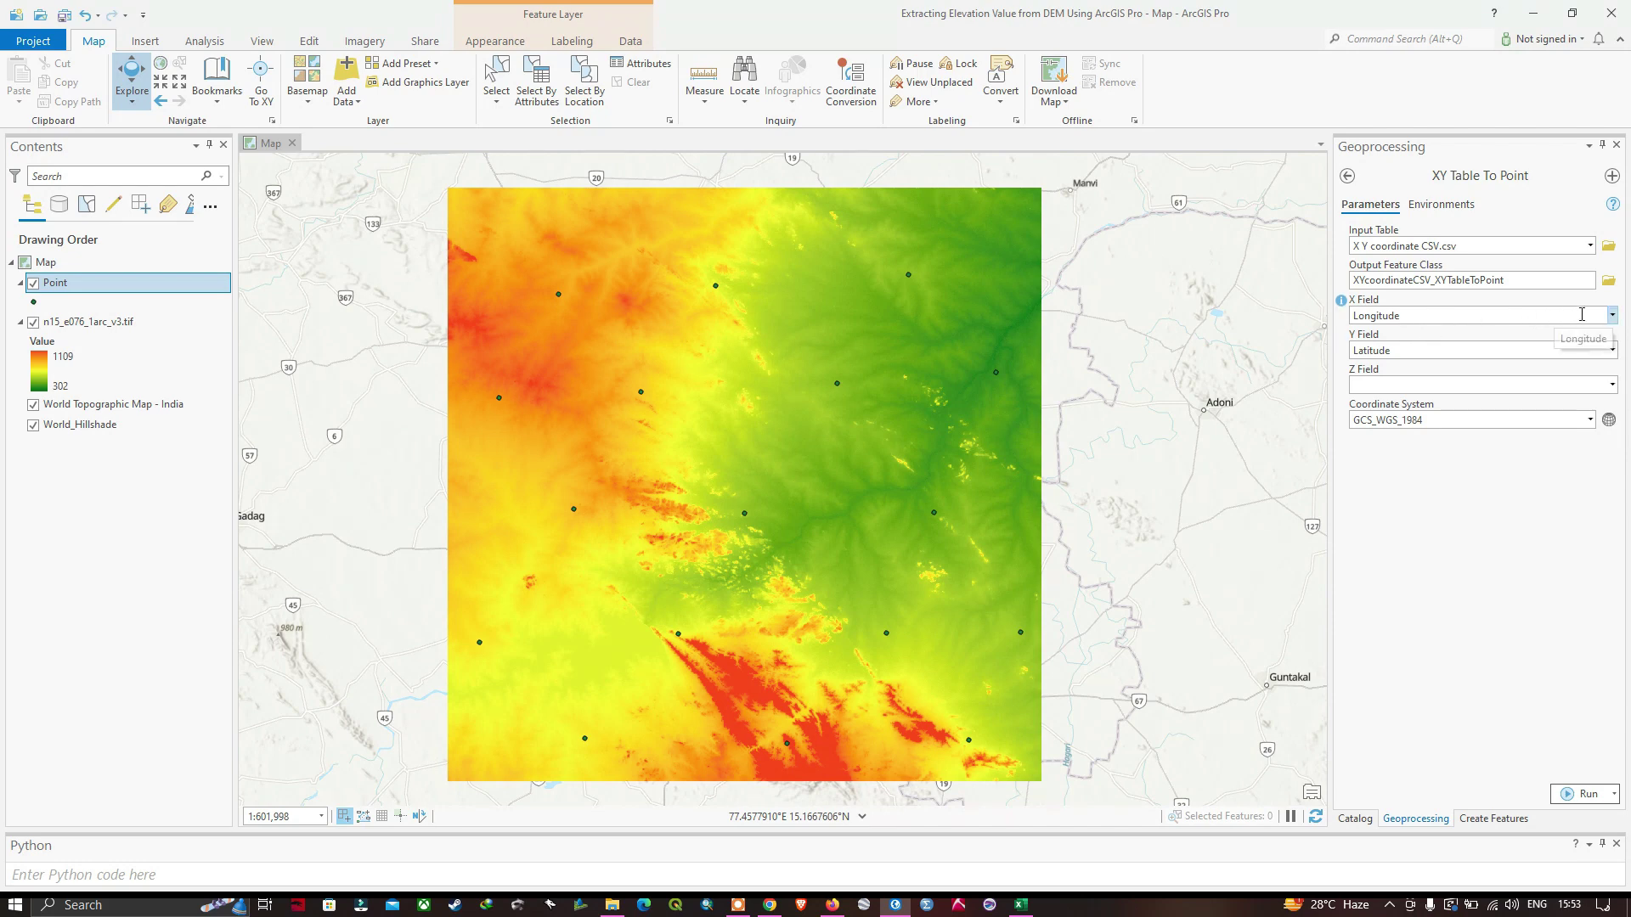
click(1612, 316)
click(1403, 349)
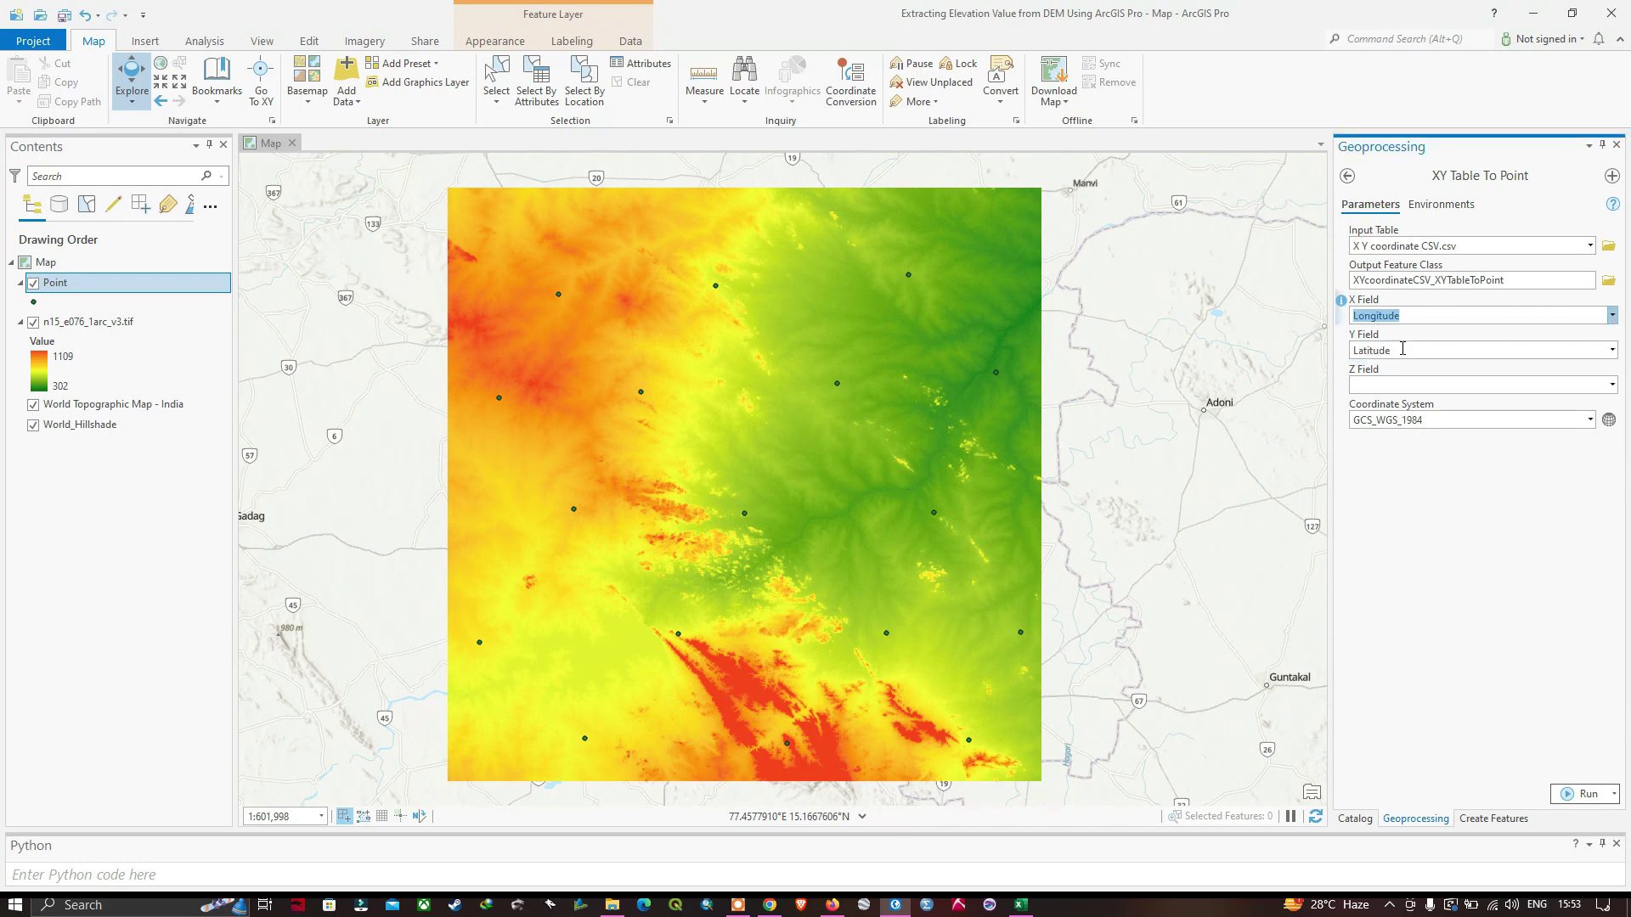
click(1612, 350)
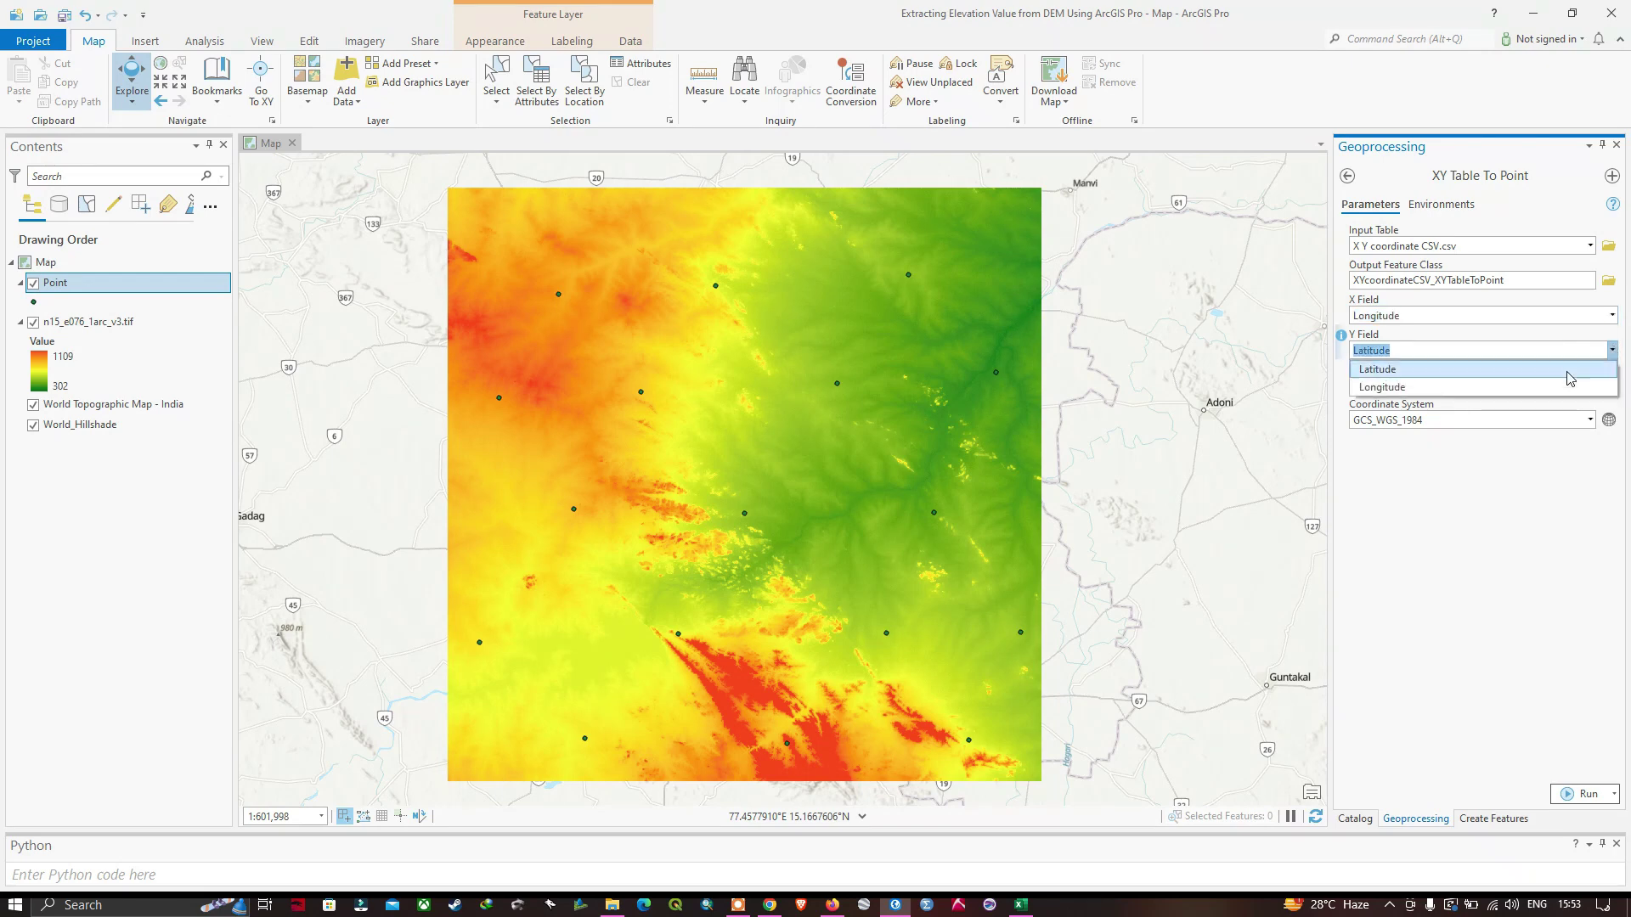
click(1399, 365)
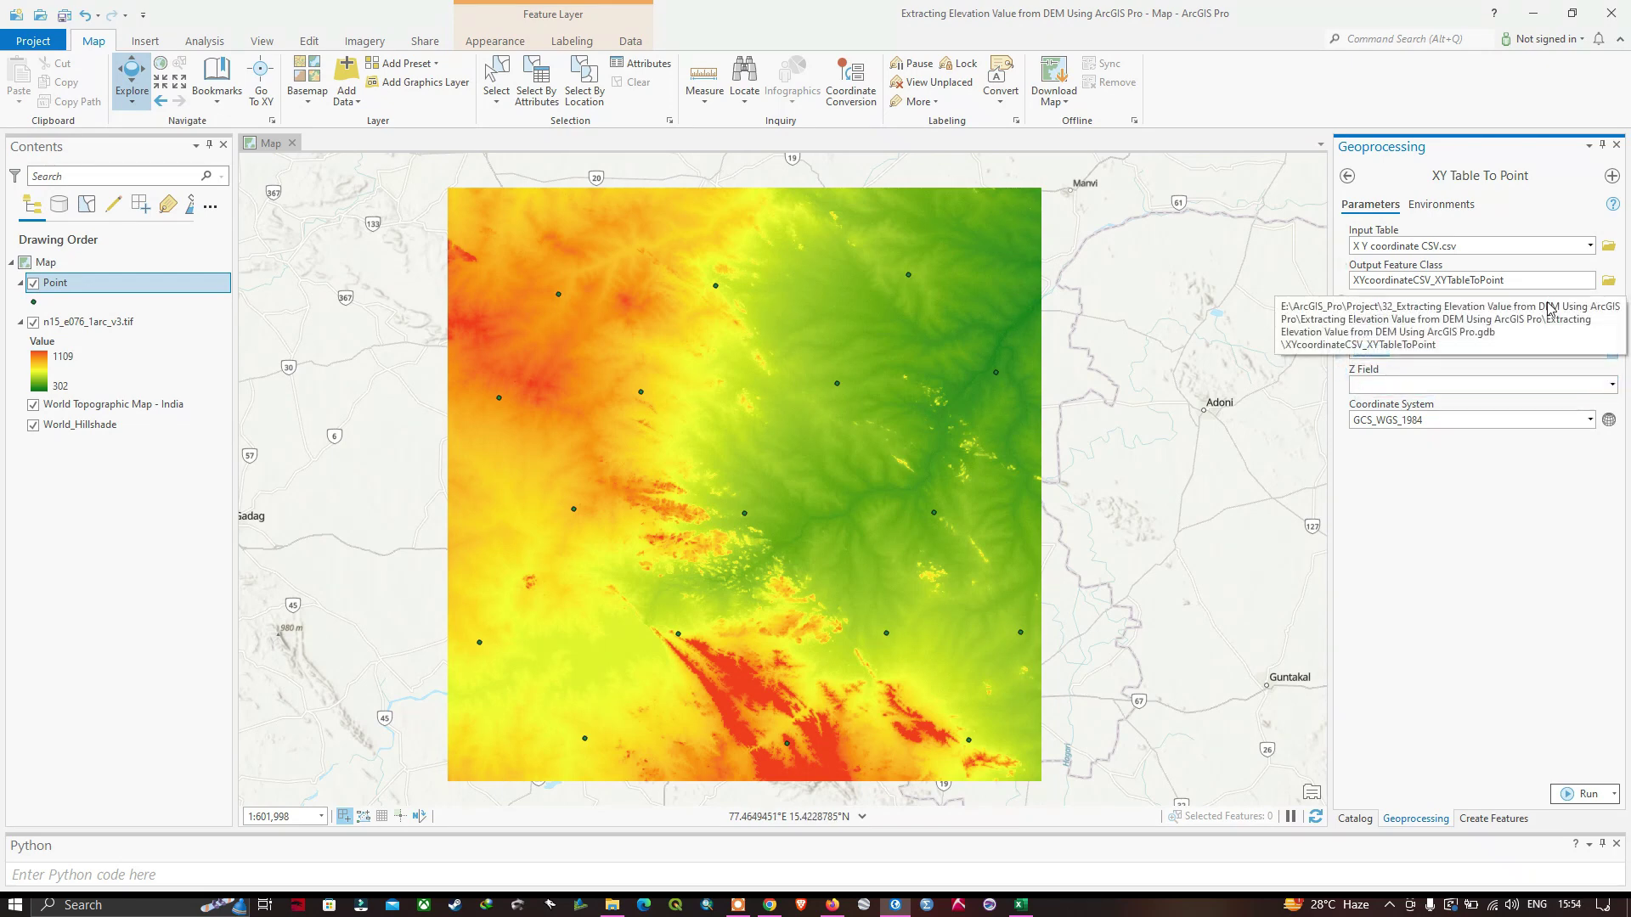
click(1611, 284)
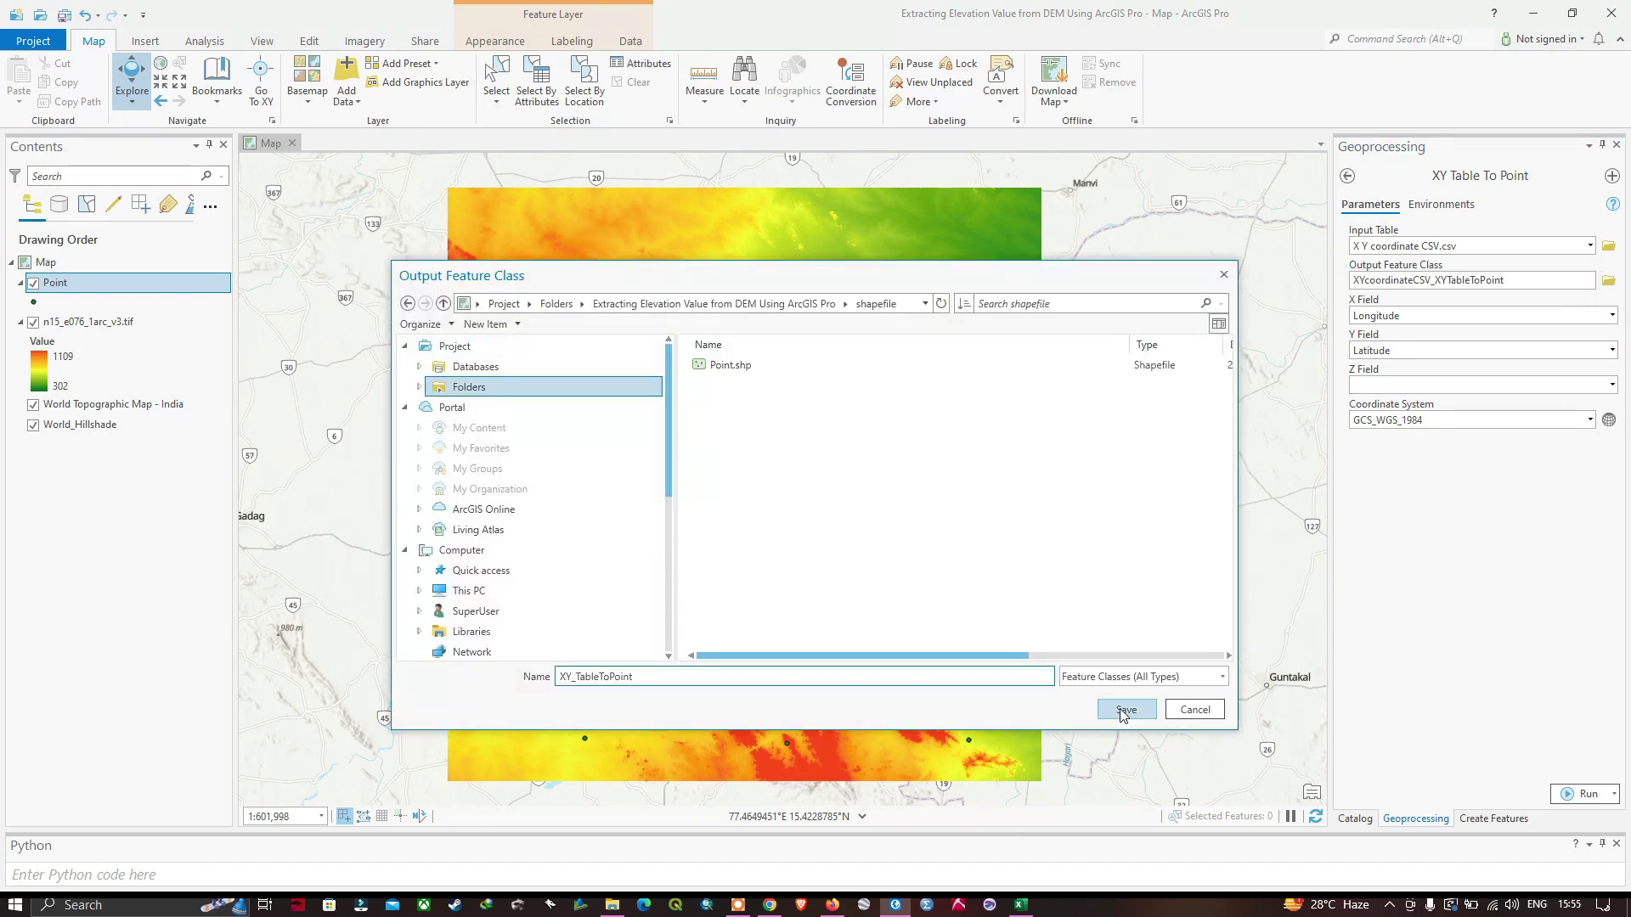
Step: Save the output as XY_TableToPoint.shp in the shapefile folder and run the tool
click(1123, 714)
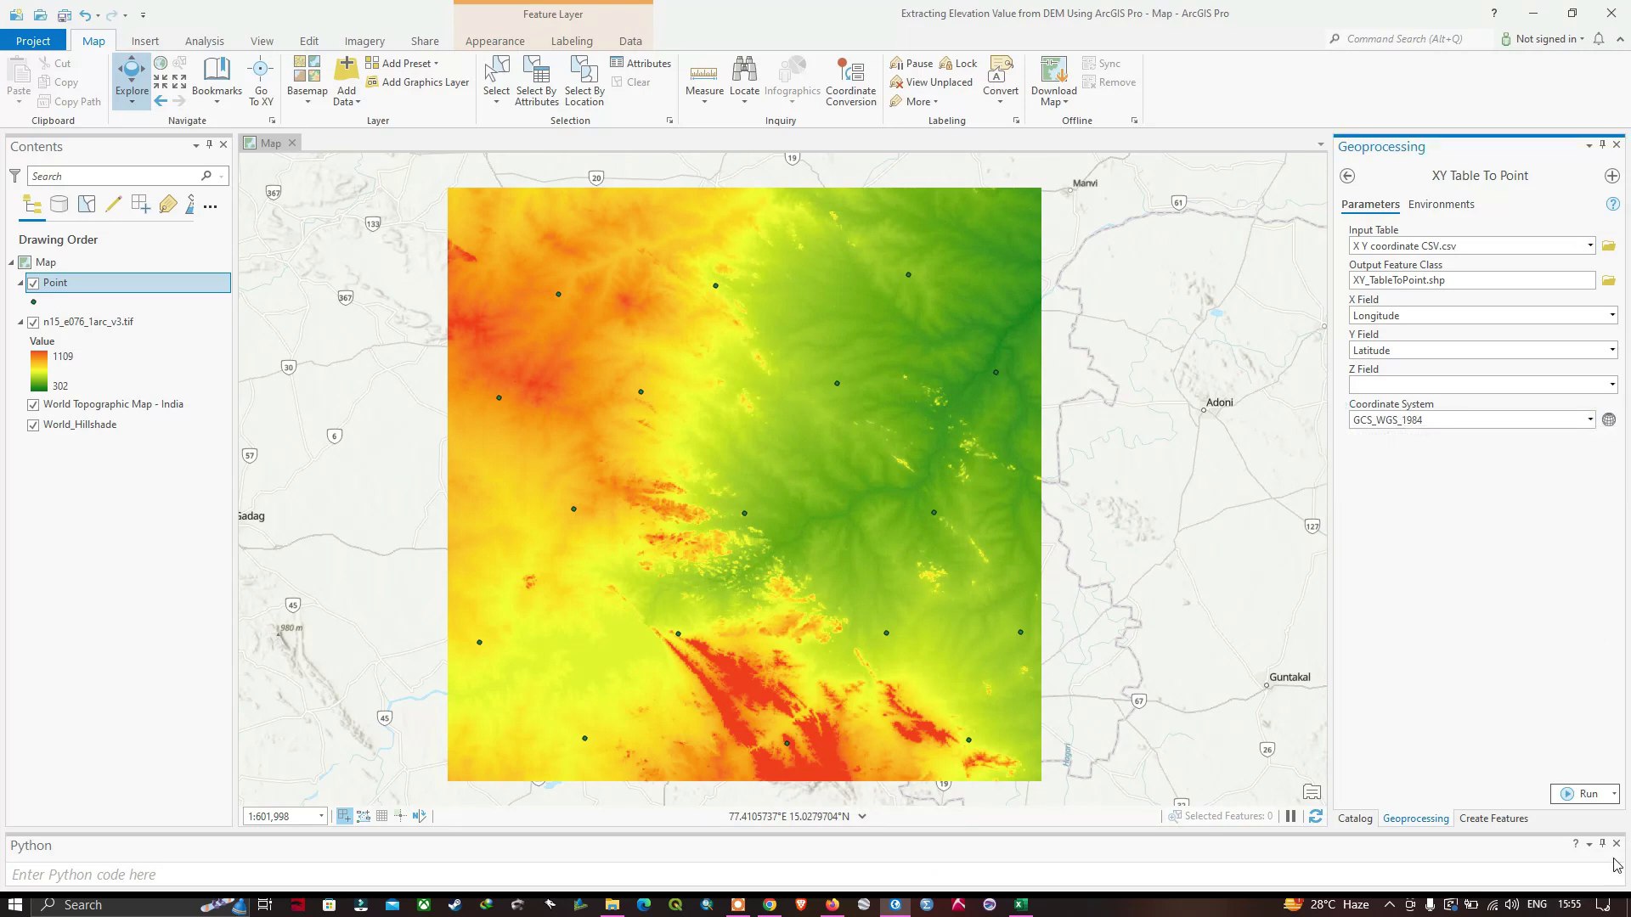
click(1585, 796)
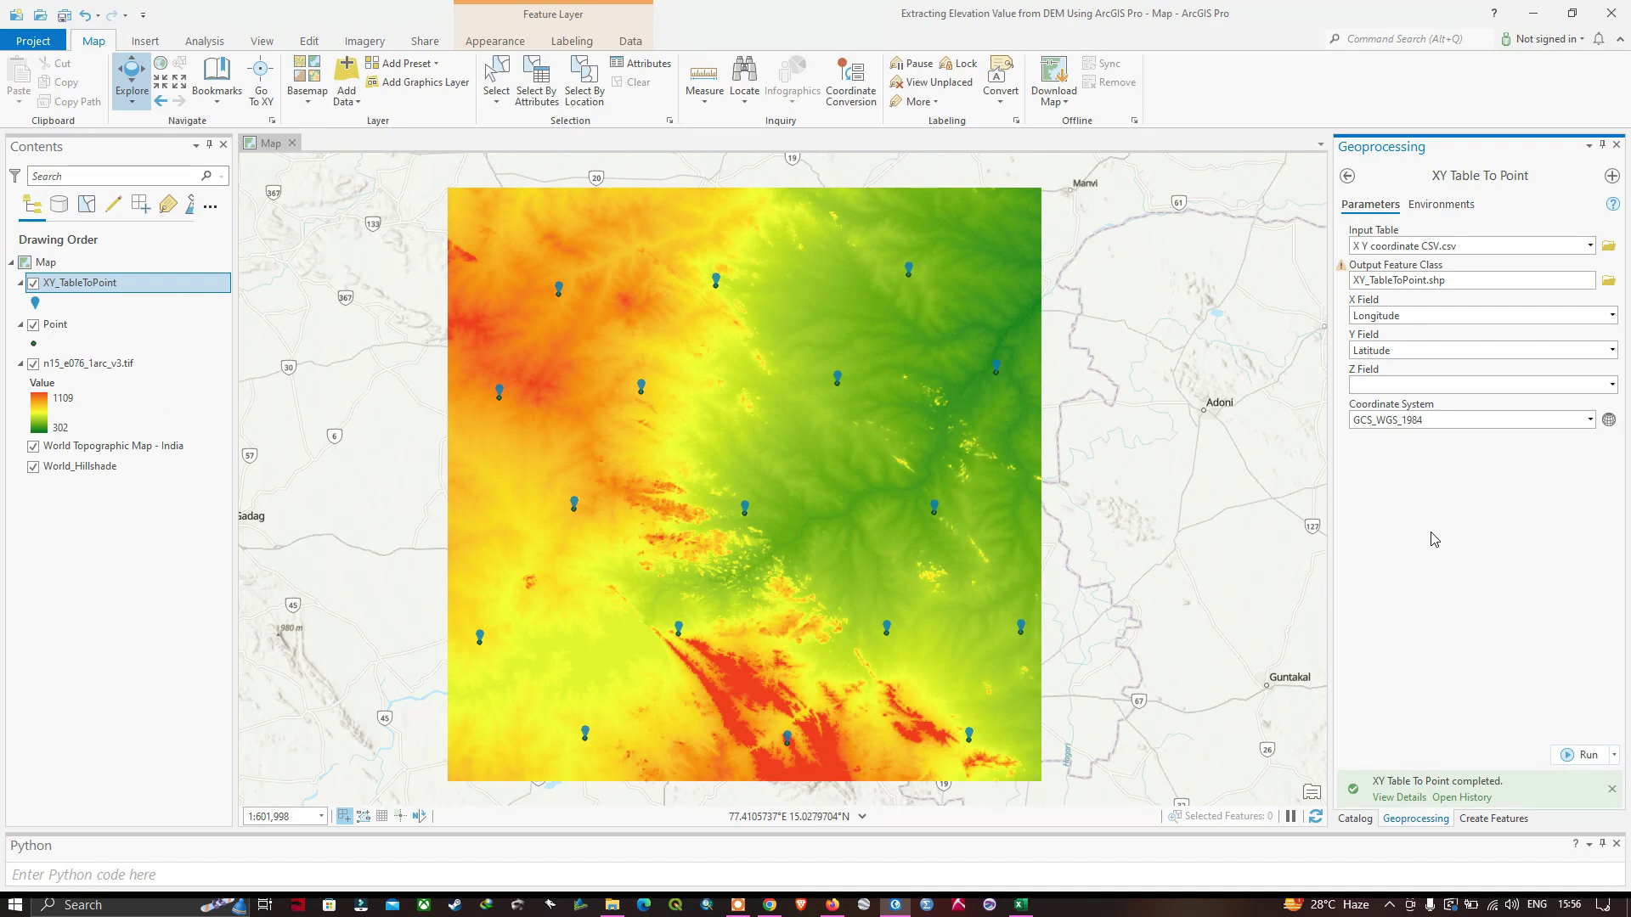
Step: Start Export Features on the XY_TableToPoint layer, keeping it as input features
right_click(93, 283)
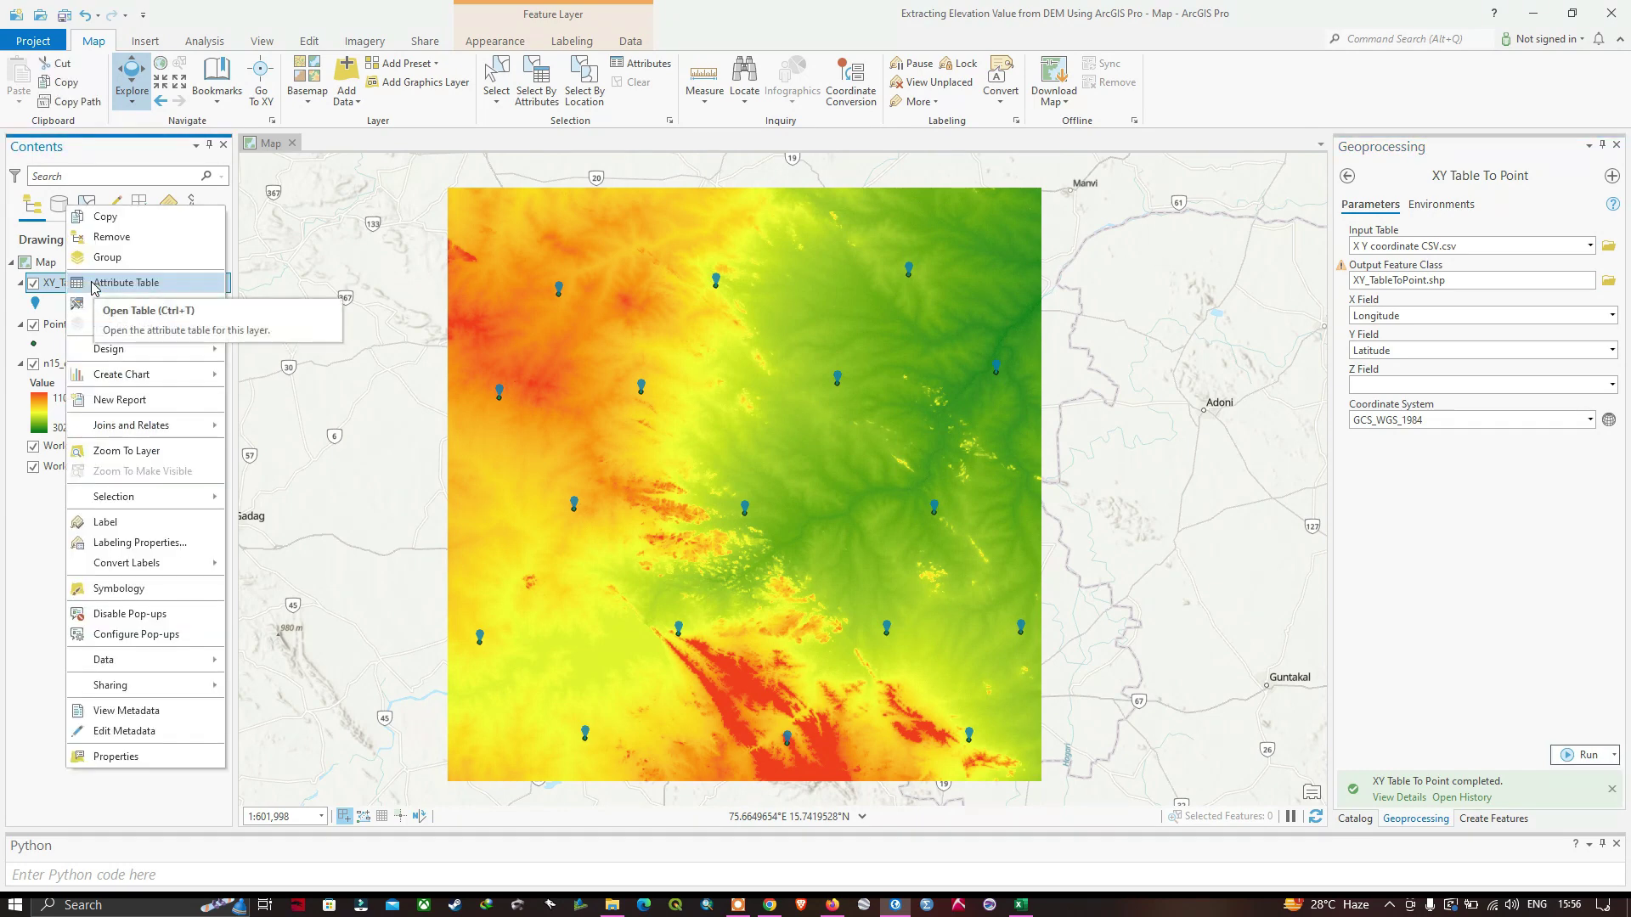
right_click(125, 294)
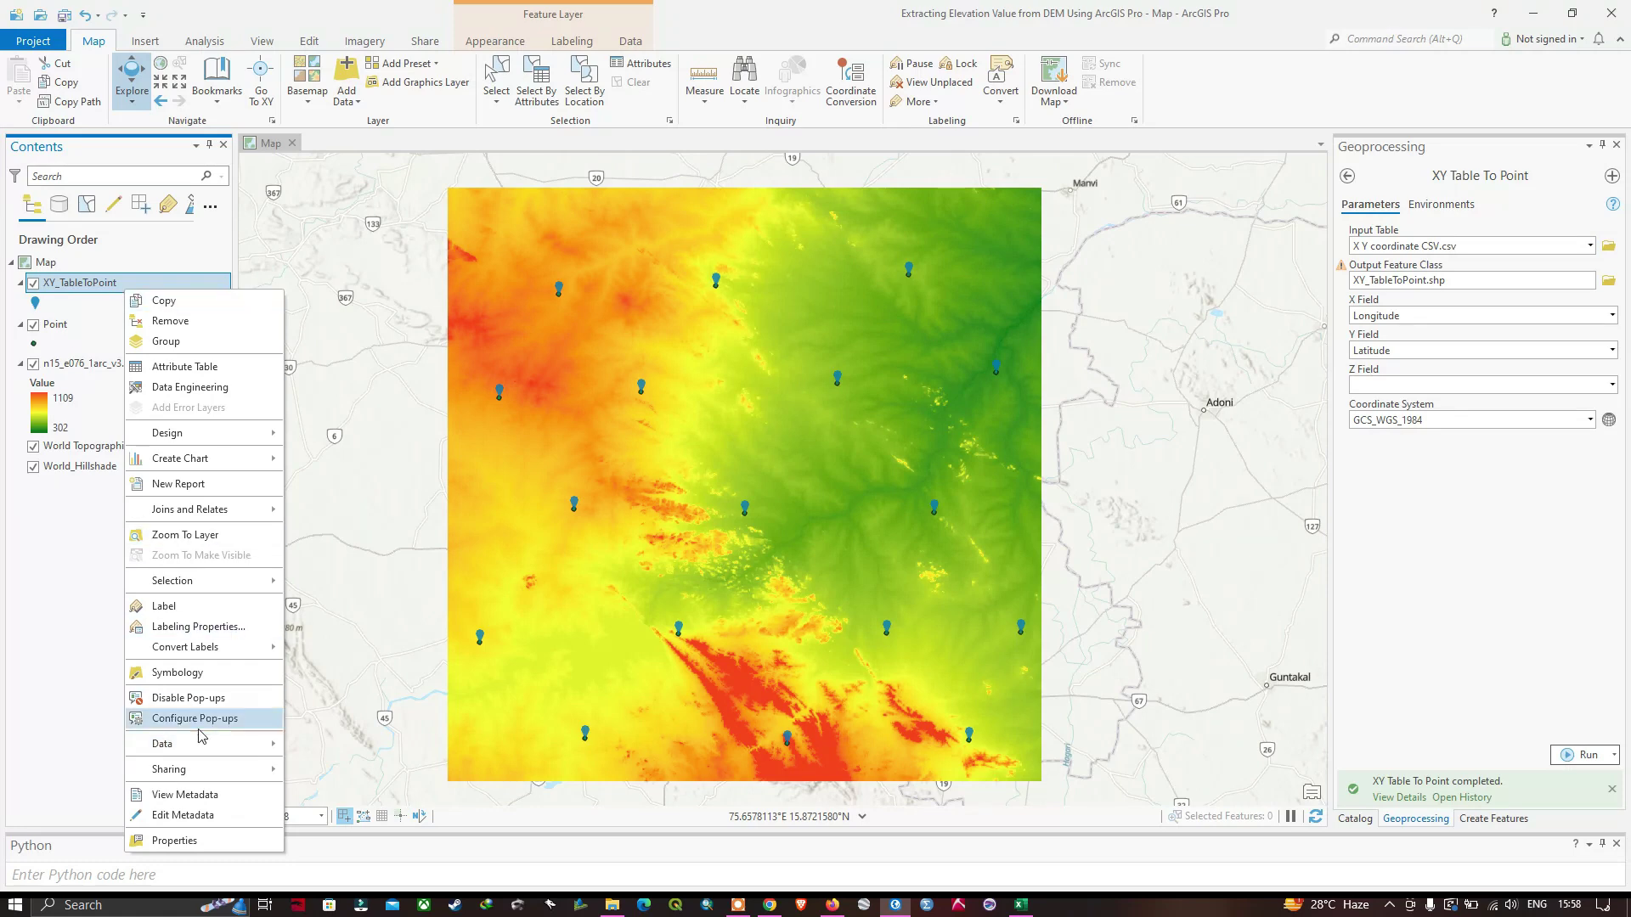
mouse_move(220, 749)
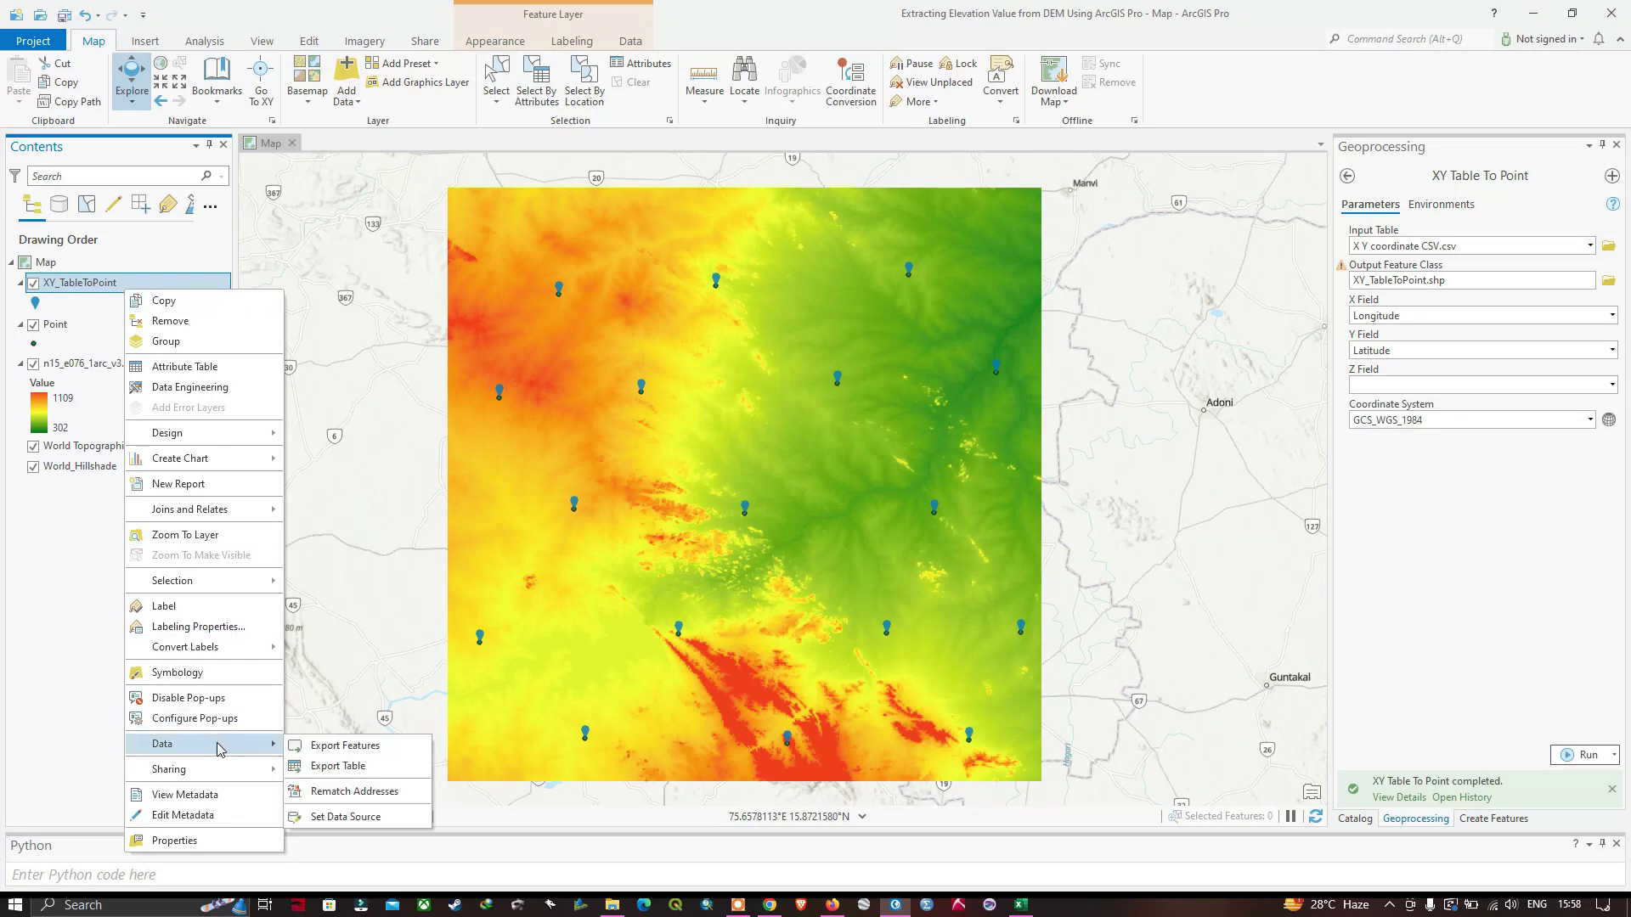
click(346, 748)
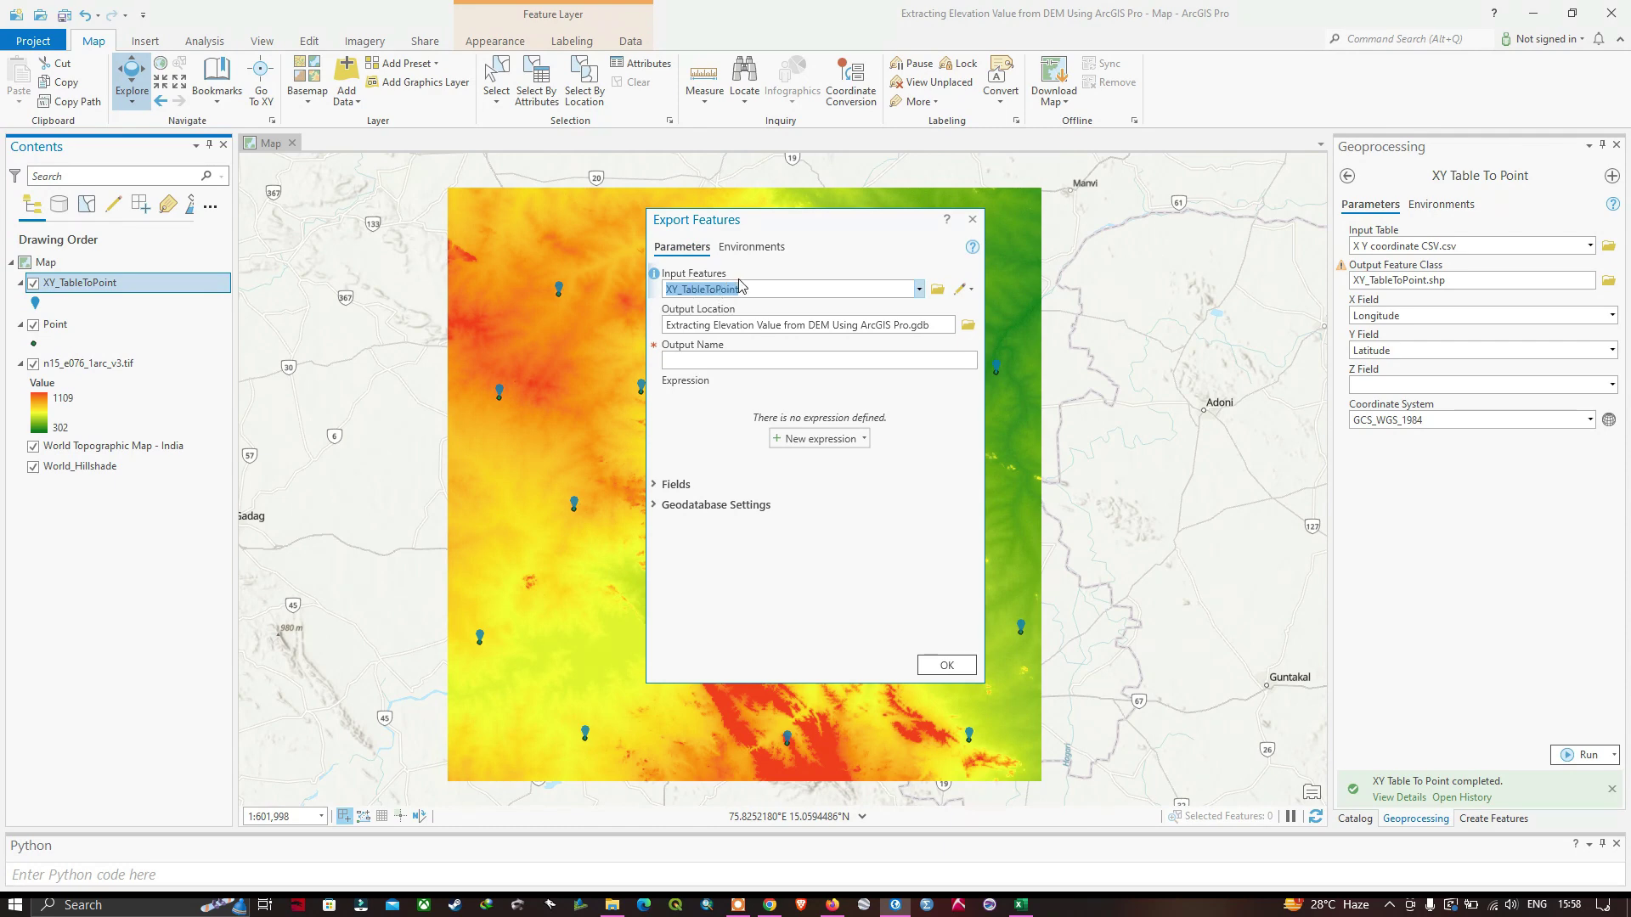
click(919, 289)
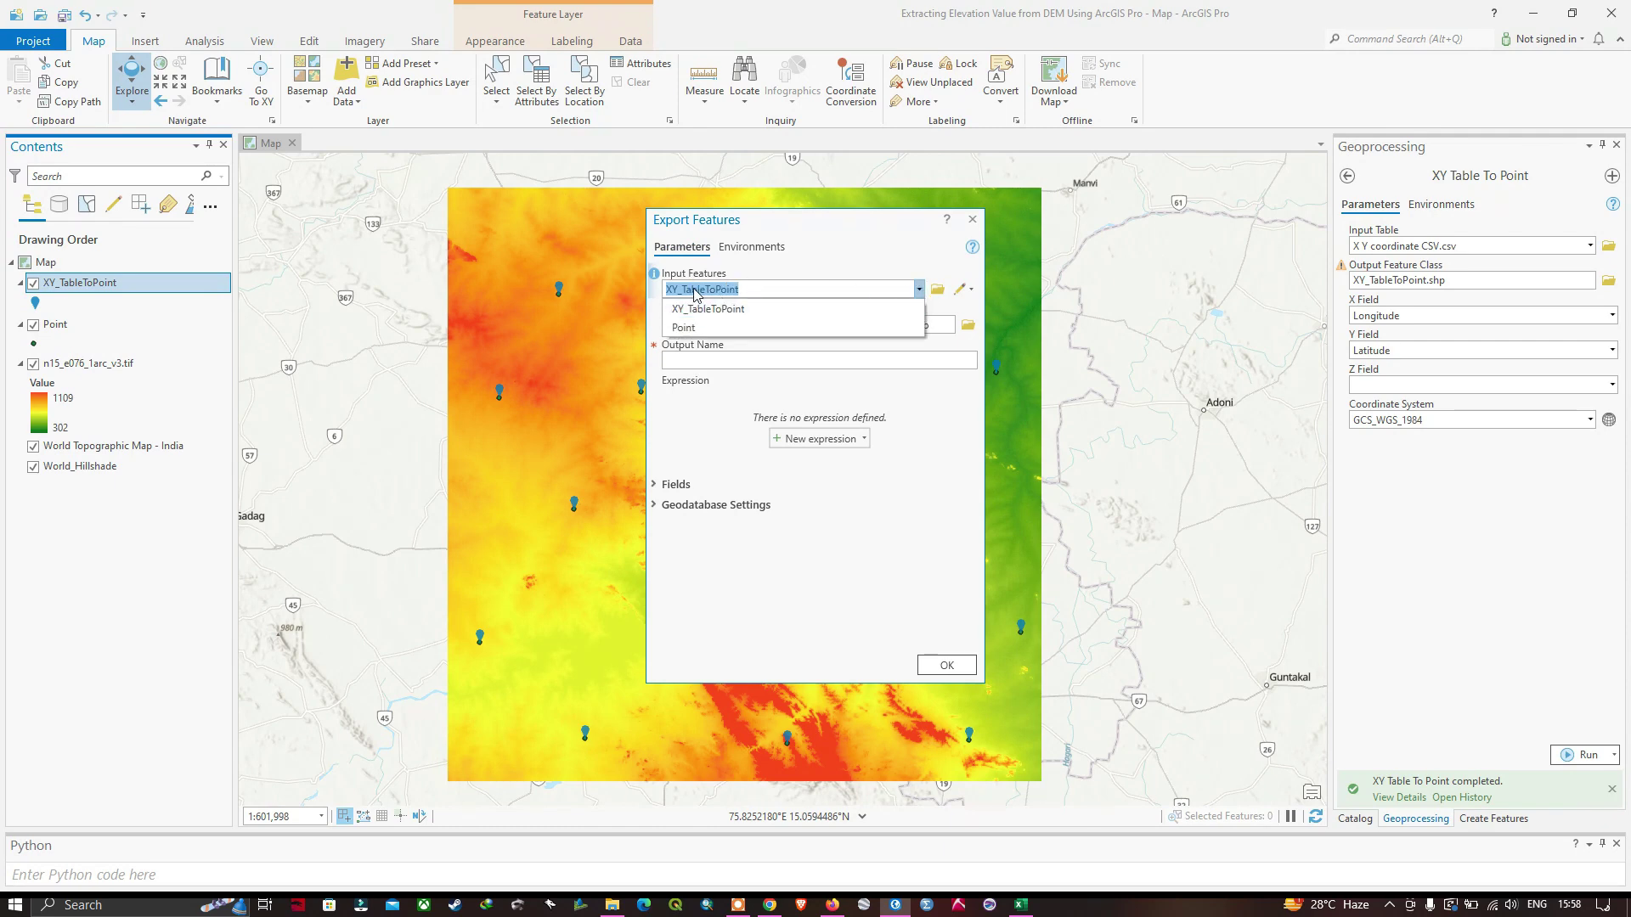
click(733, 309)
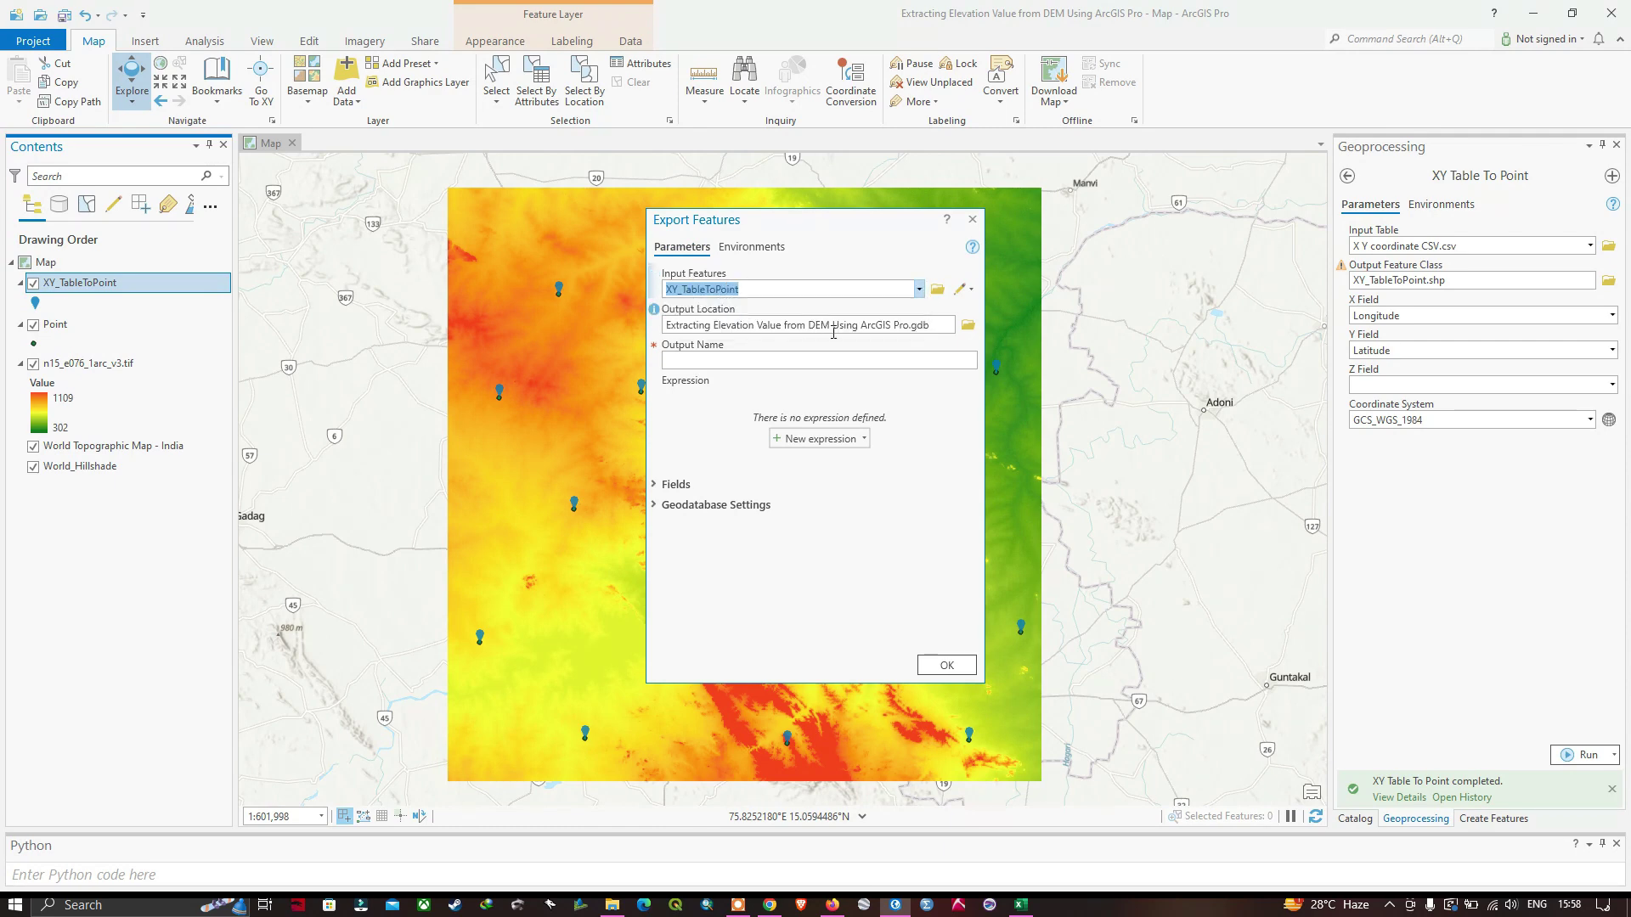
Step: Export to the shapefile folder as Extract_Elevation_Values.shp
click(968, 326)
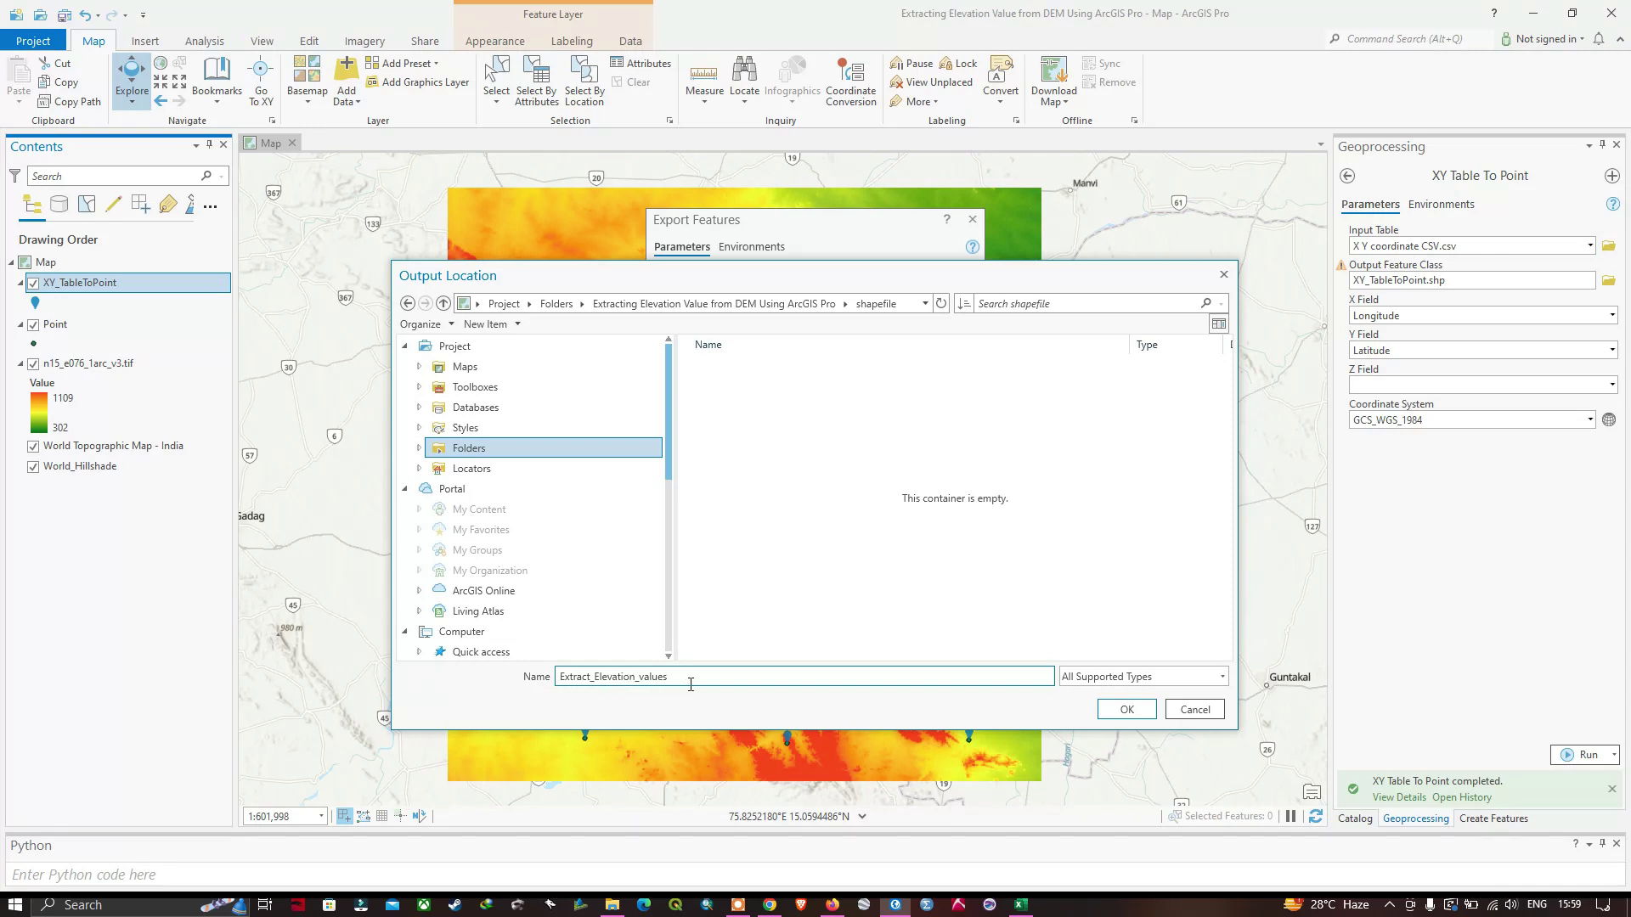
click(1124, 709)
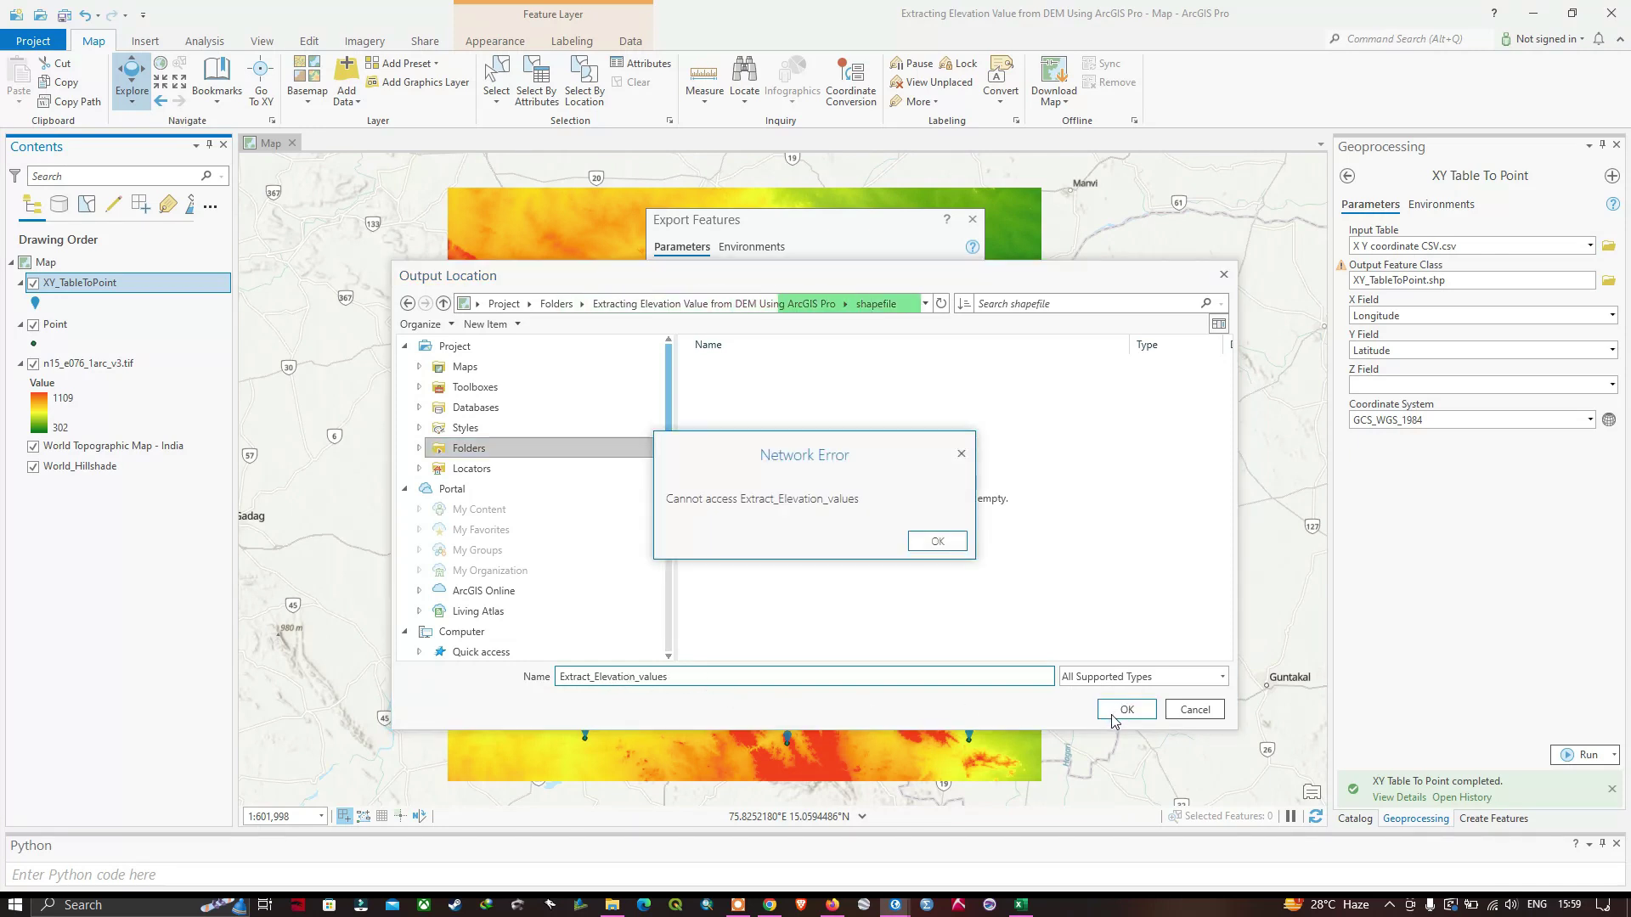
click(936, 538)
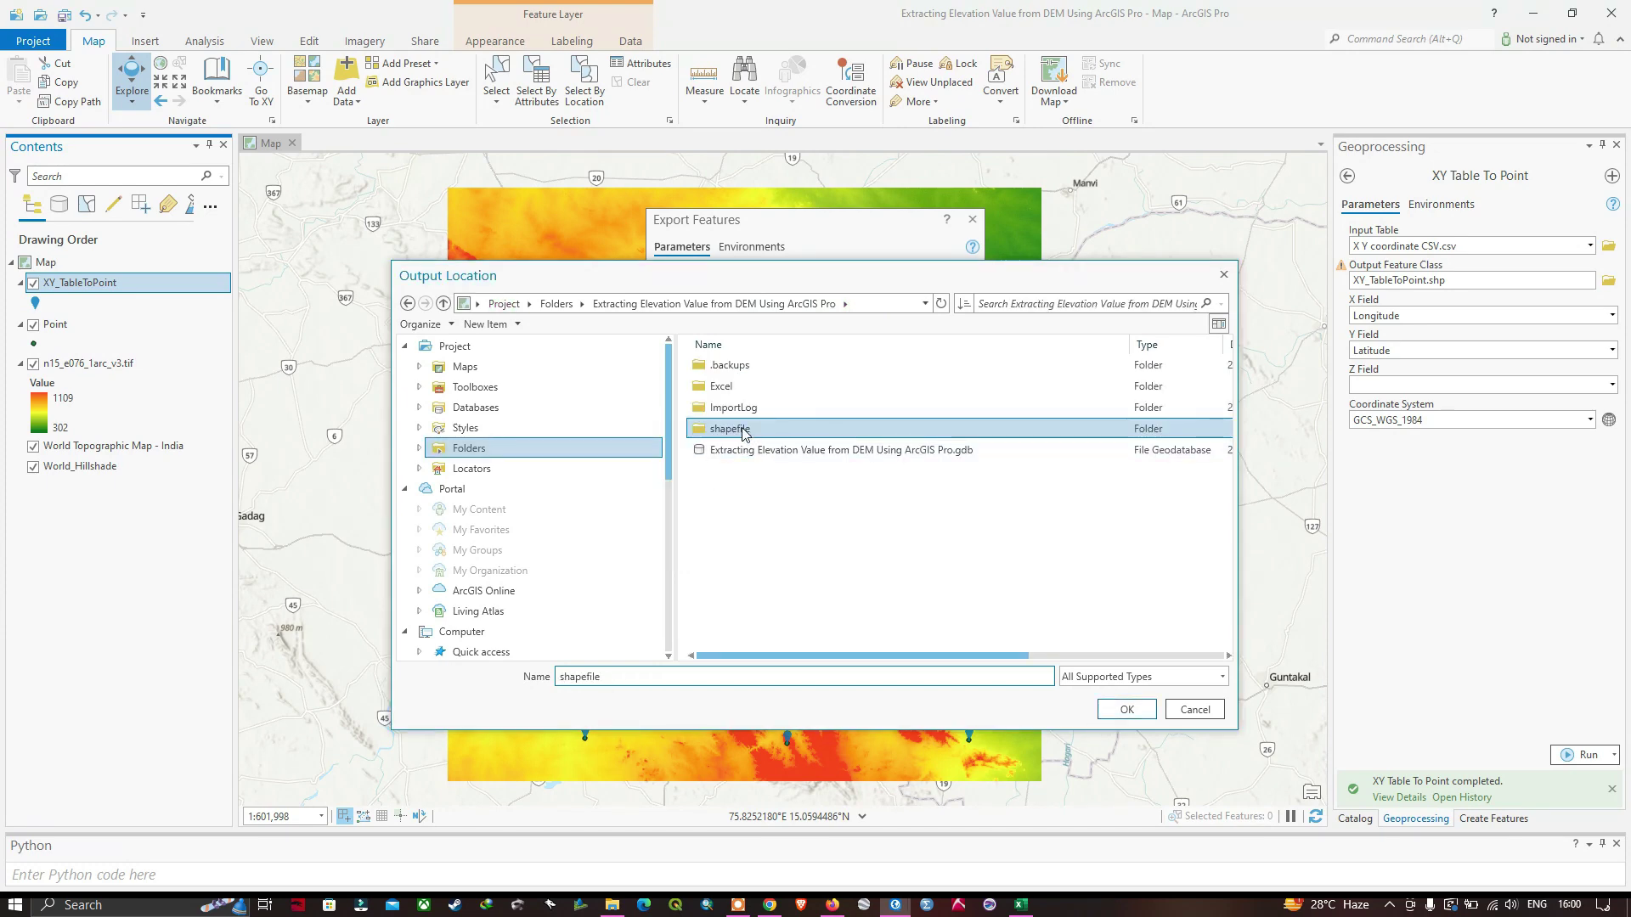
click(1126, 710)
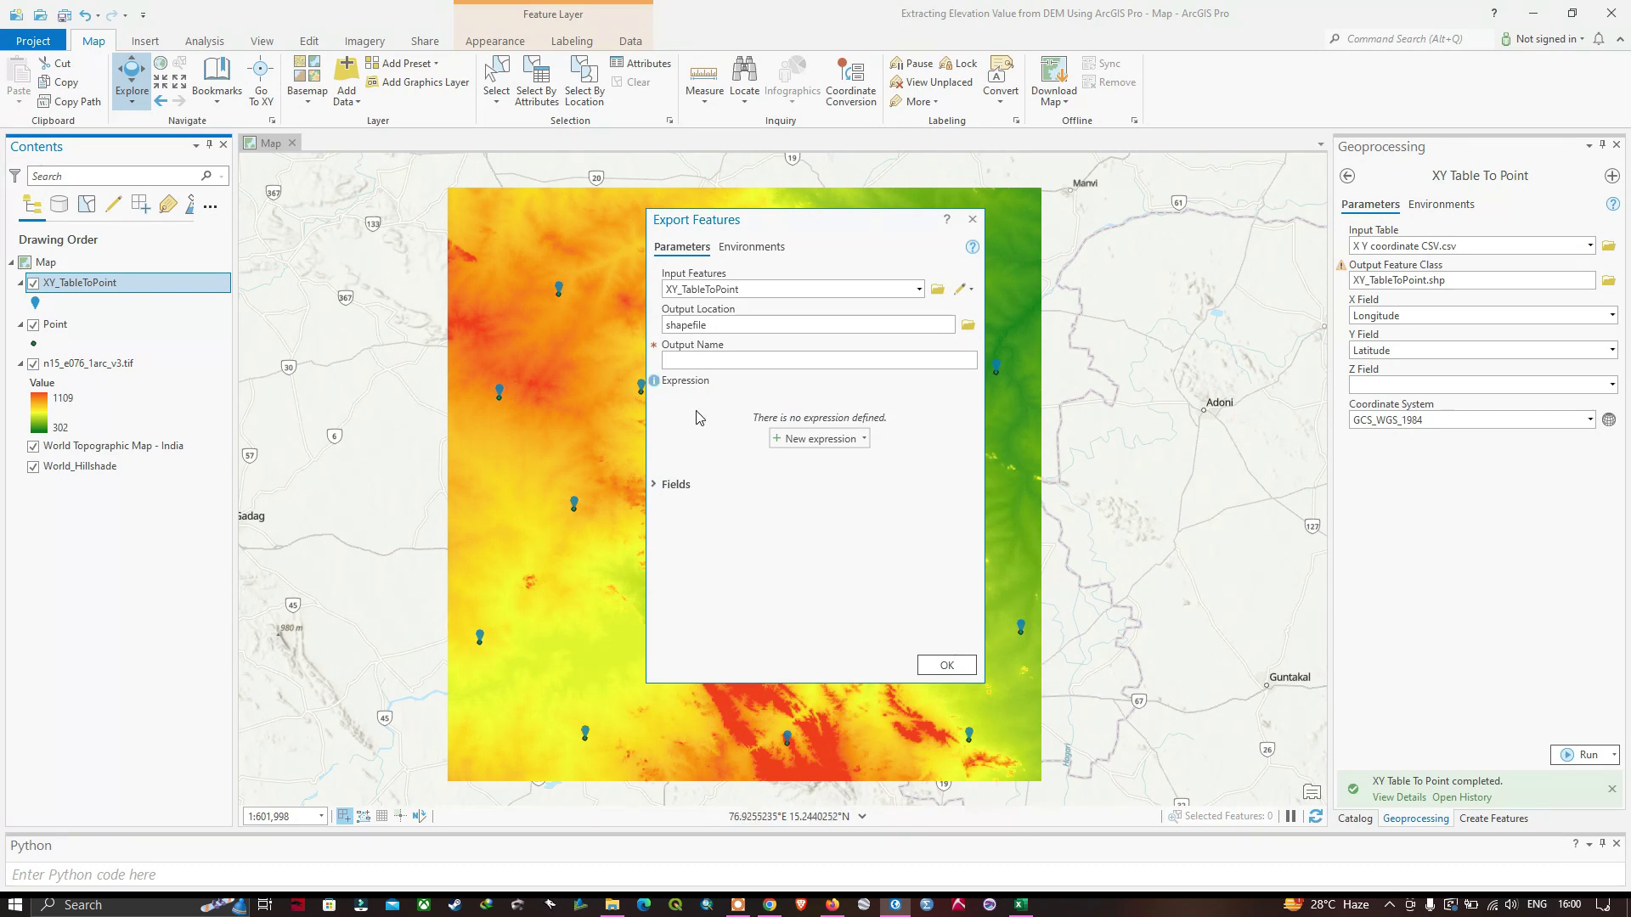
click(684, 363)
text(Extract_Elevation_Value)
text(s.shp)
click(950, 665)
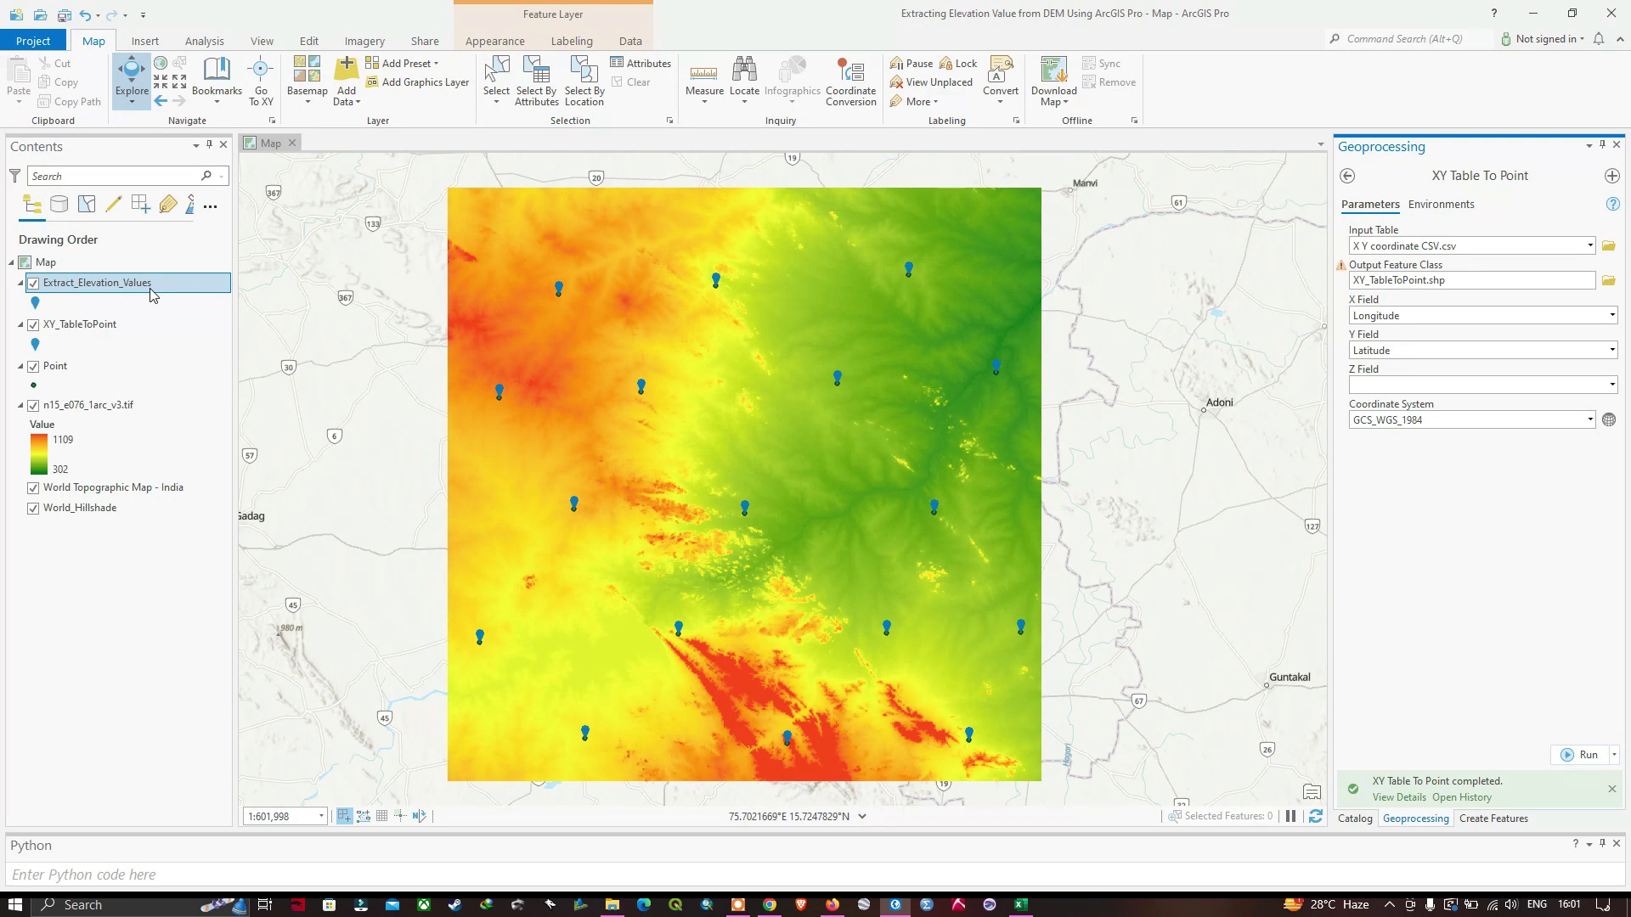
Step: Hide XY_TableToPoint, then remove both the Point and XY_TableToPoint layers from Contents
click(33, 325)
click(73, 367)
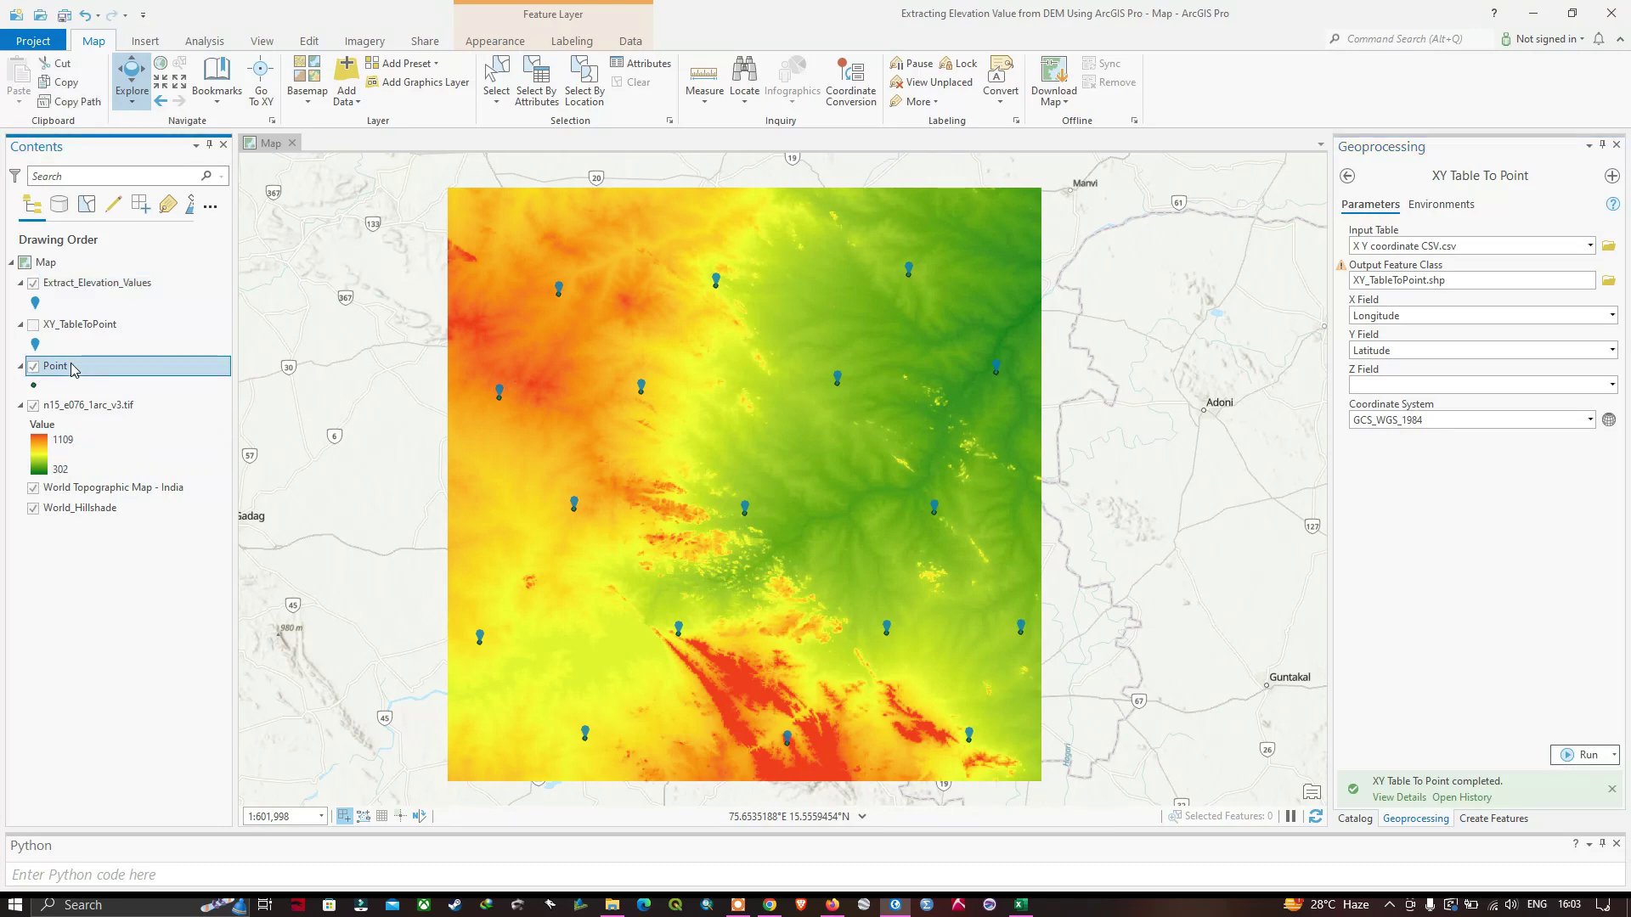
right_click(73, 367)
click(108, 356)
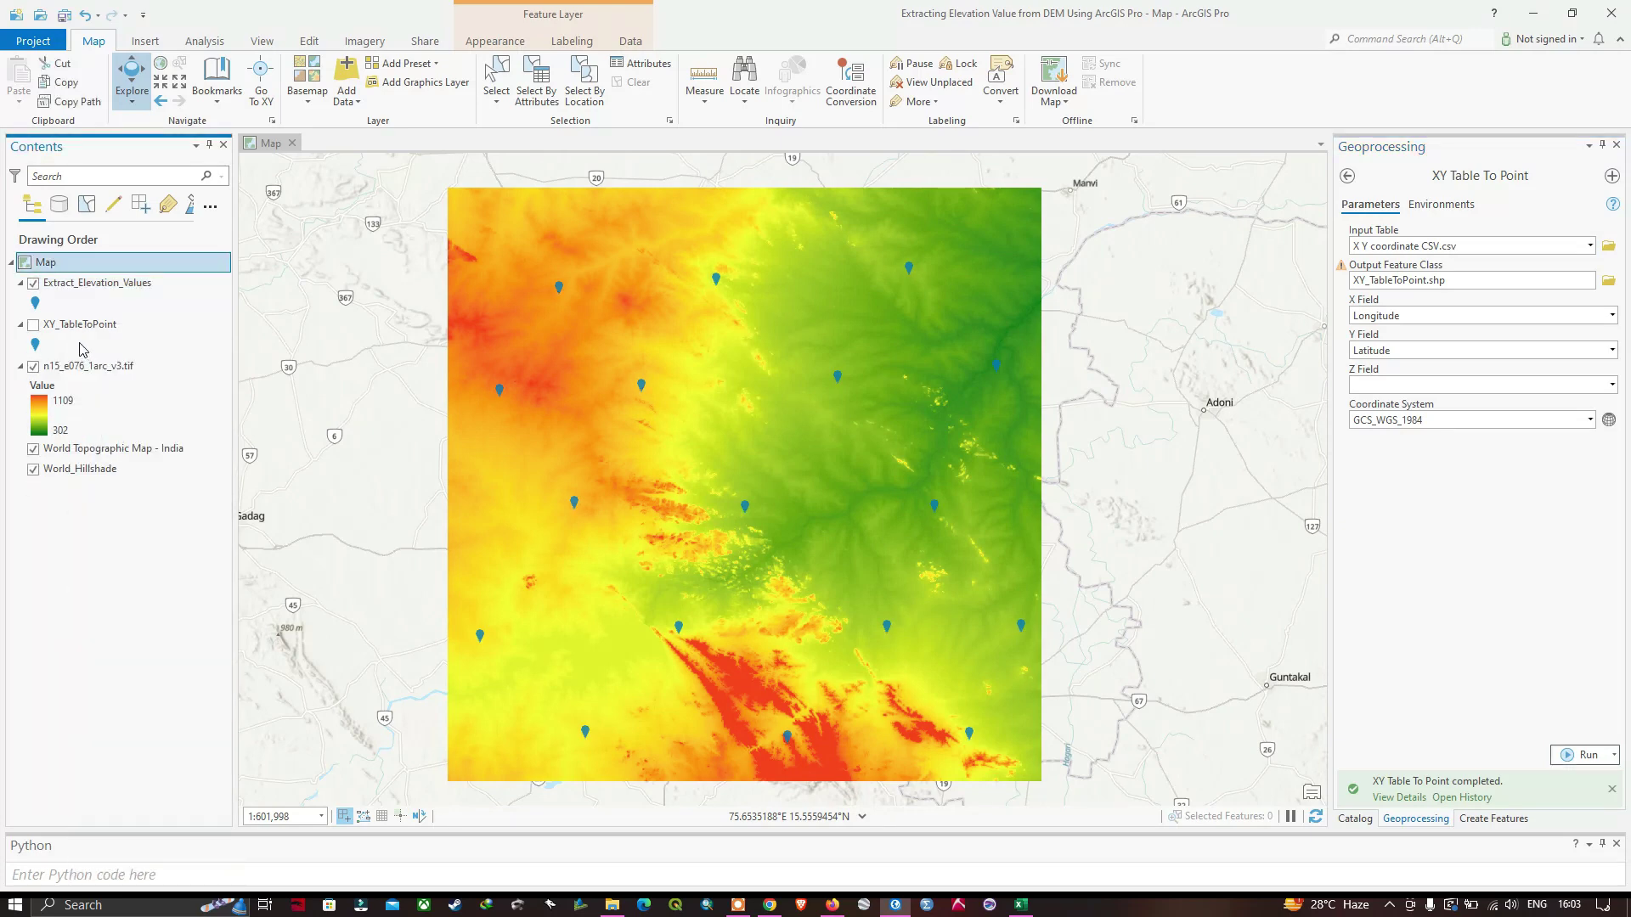
click(65, 324)
right_click(65, 323)
click(143, 330)
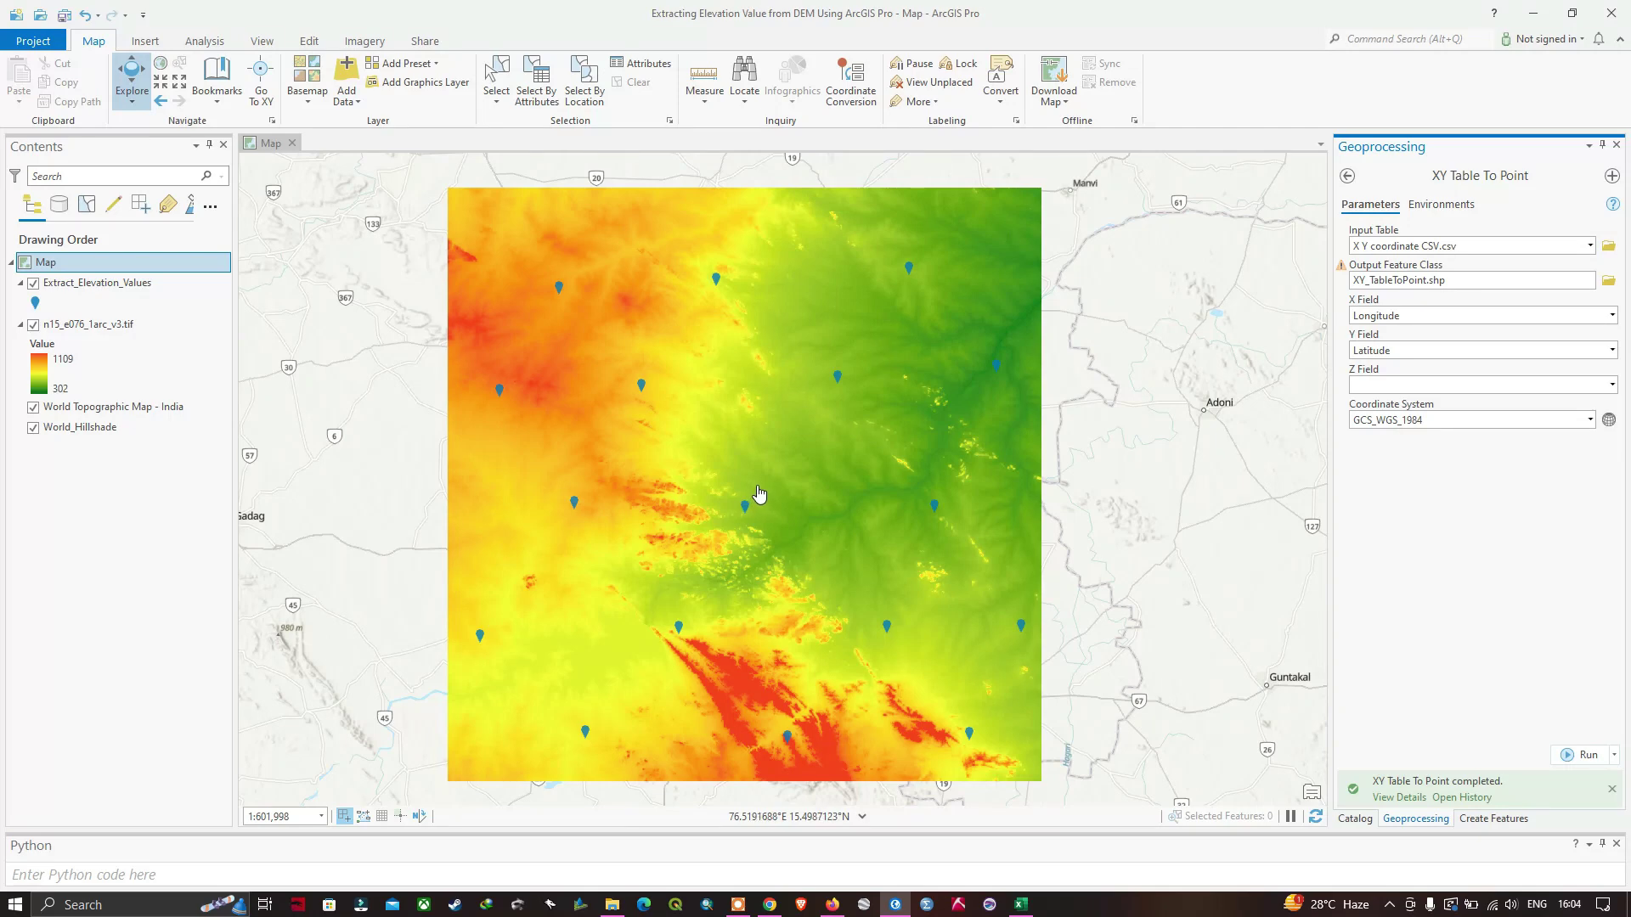
Step: Switch to the View tab on the ribbon
click(265, 48)
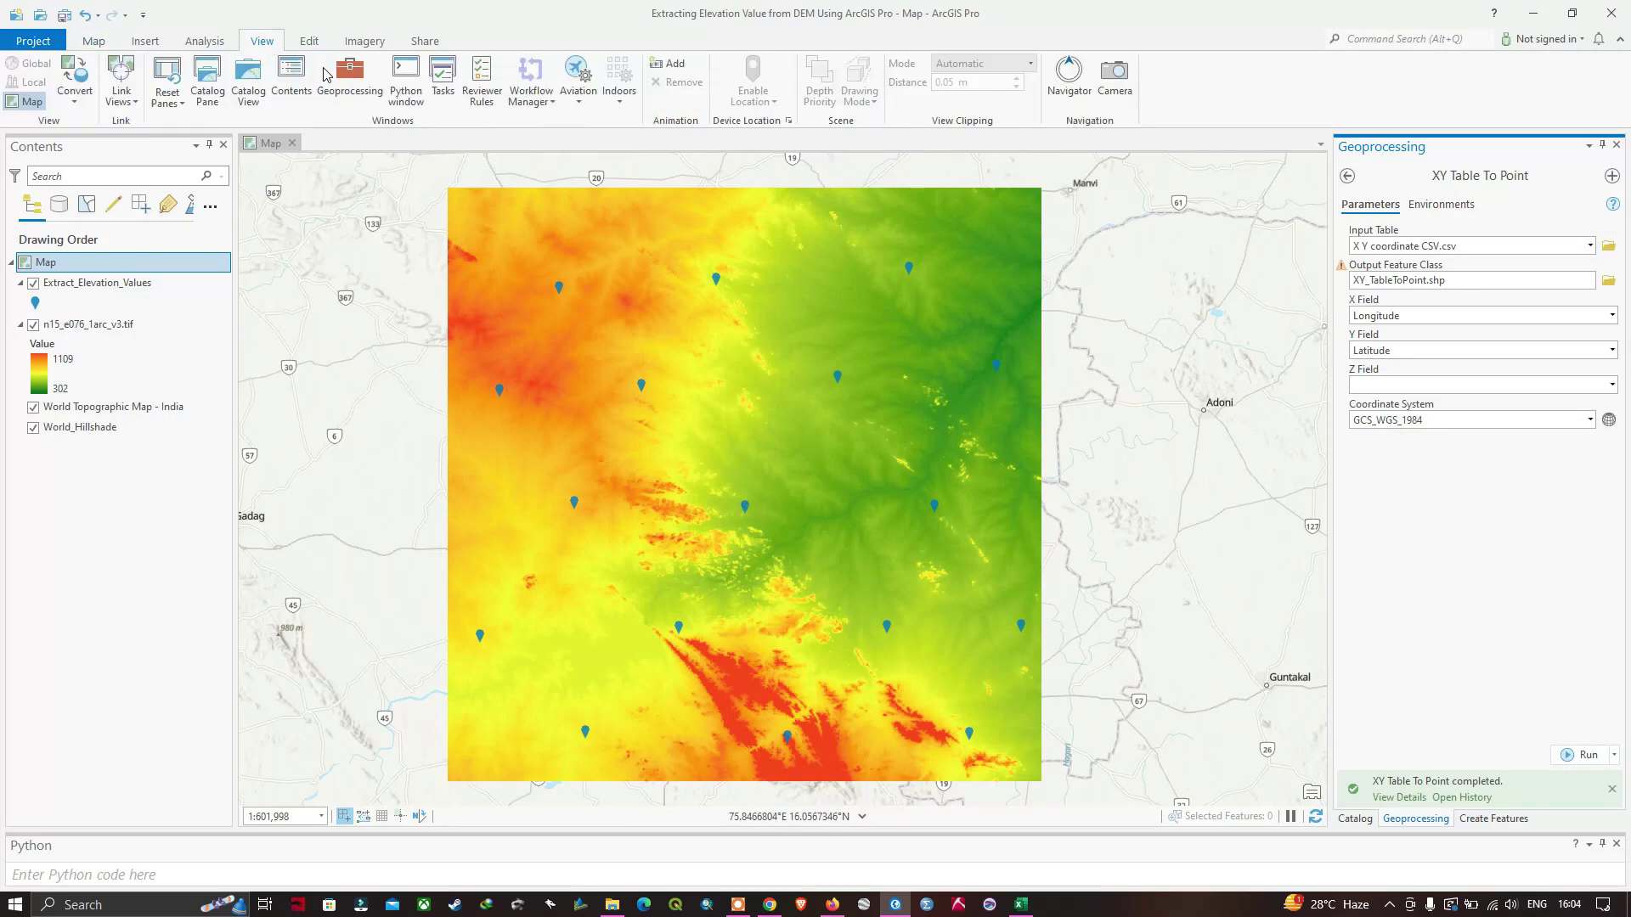
Step: Search Geoprocessing for 'add surface information' and open the 3D Analyst tool
click(345, 90)
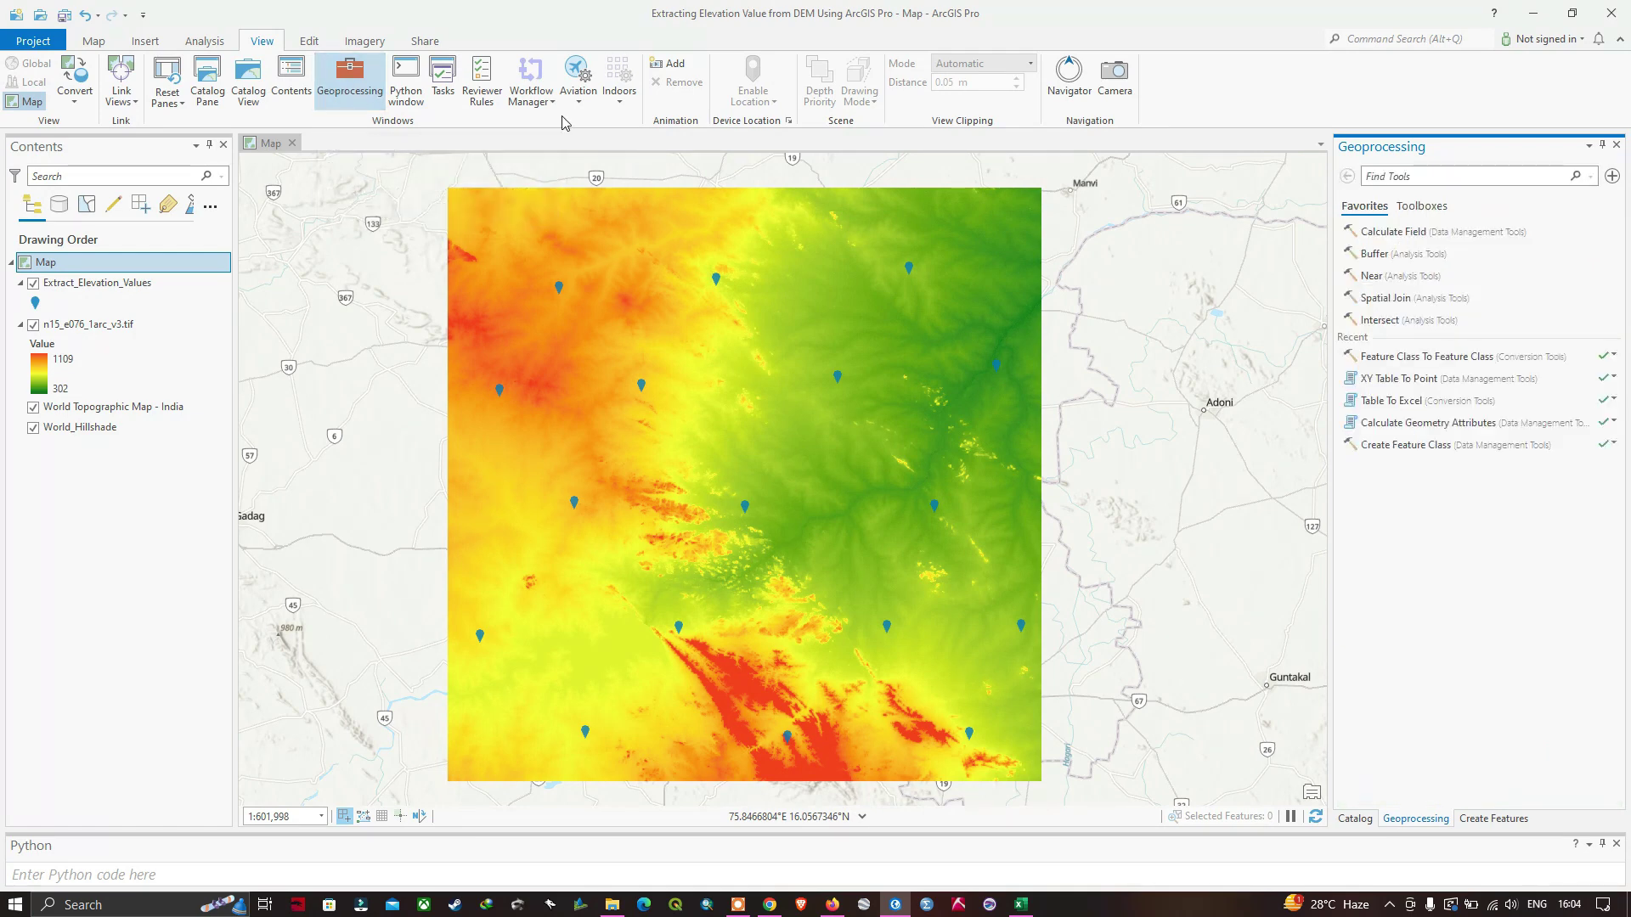
click(1402, 176)
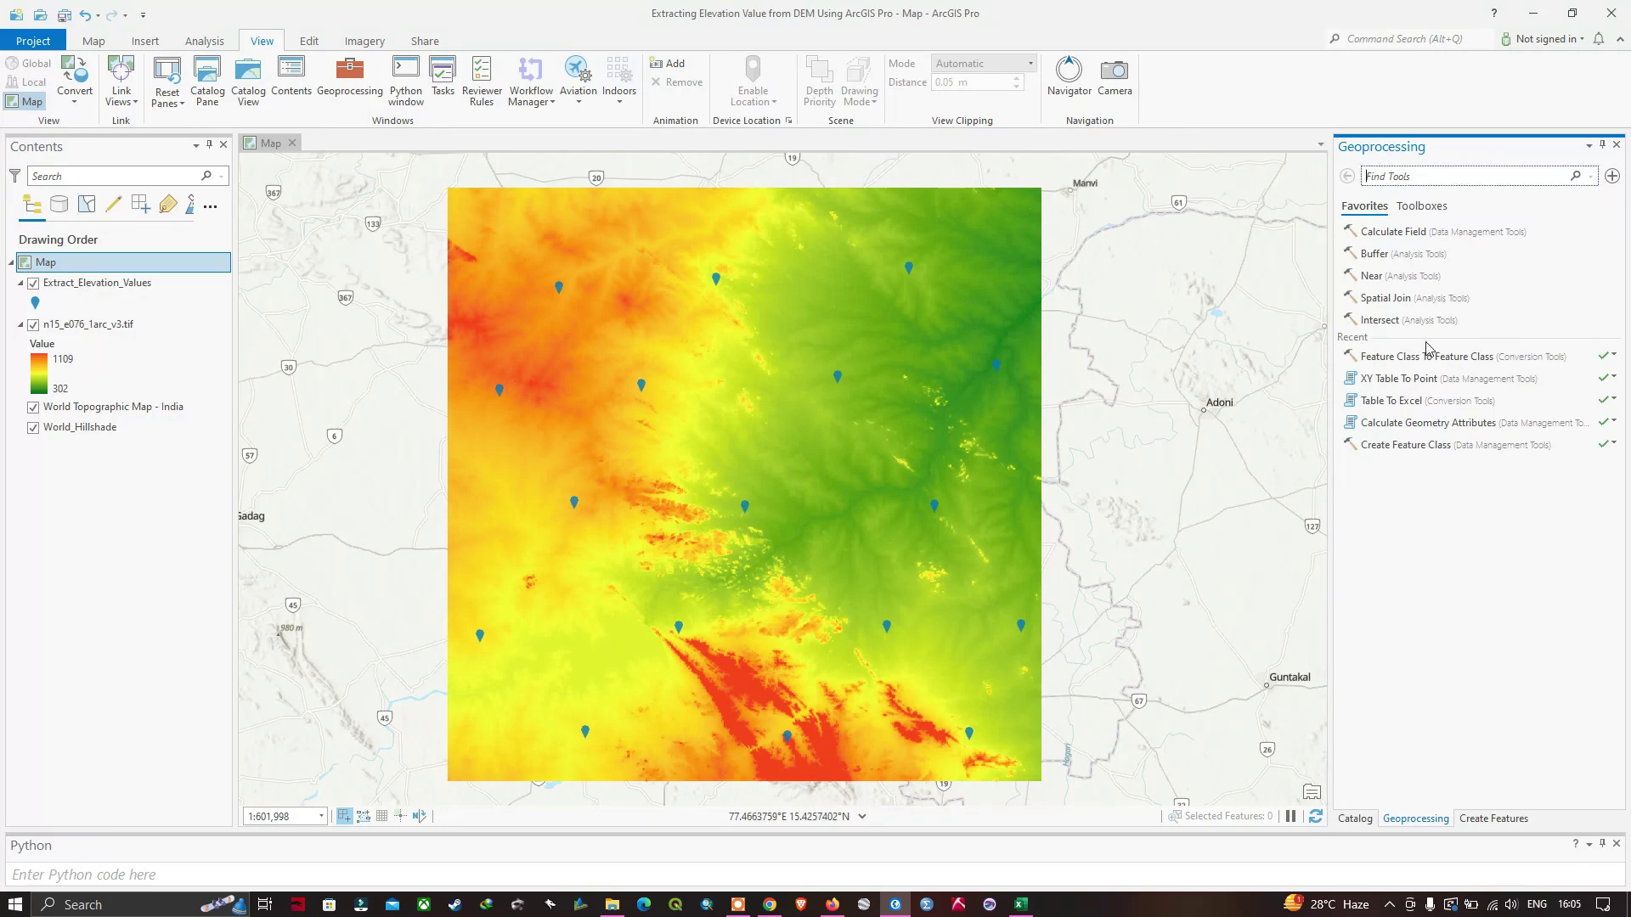
text(add surface information)
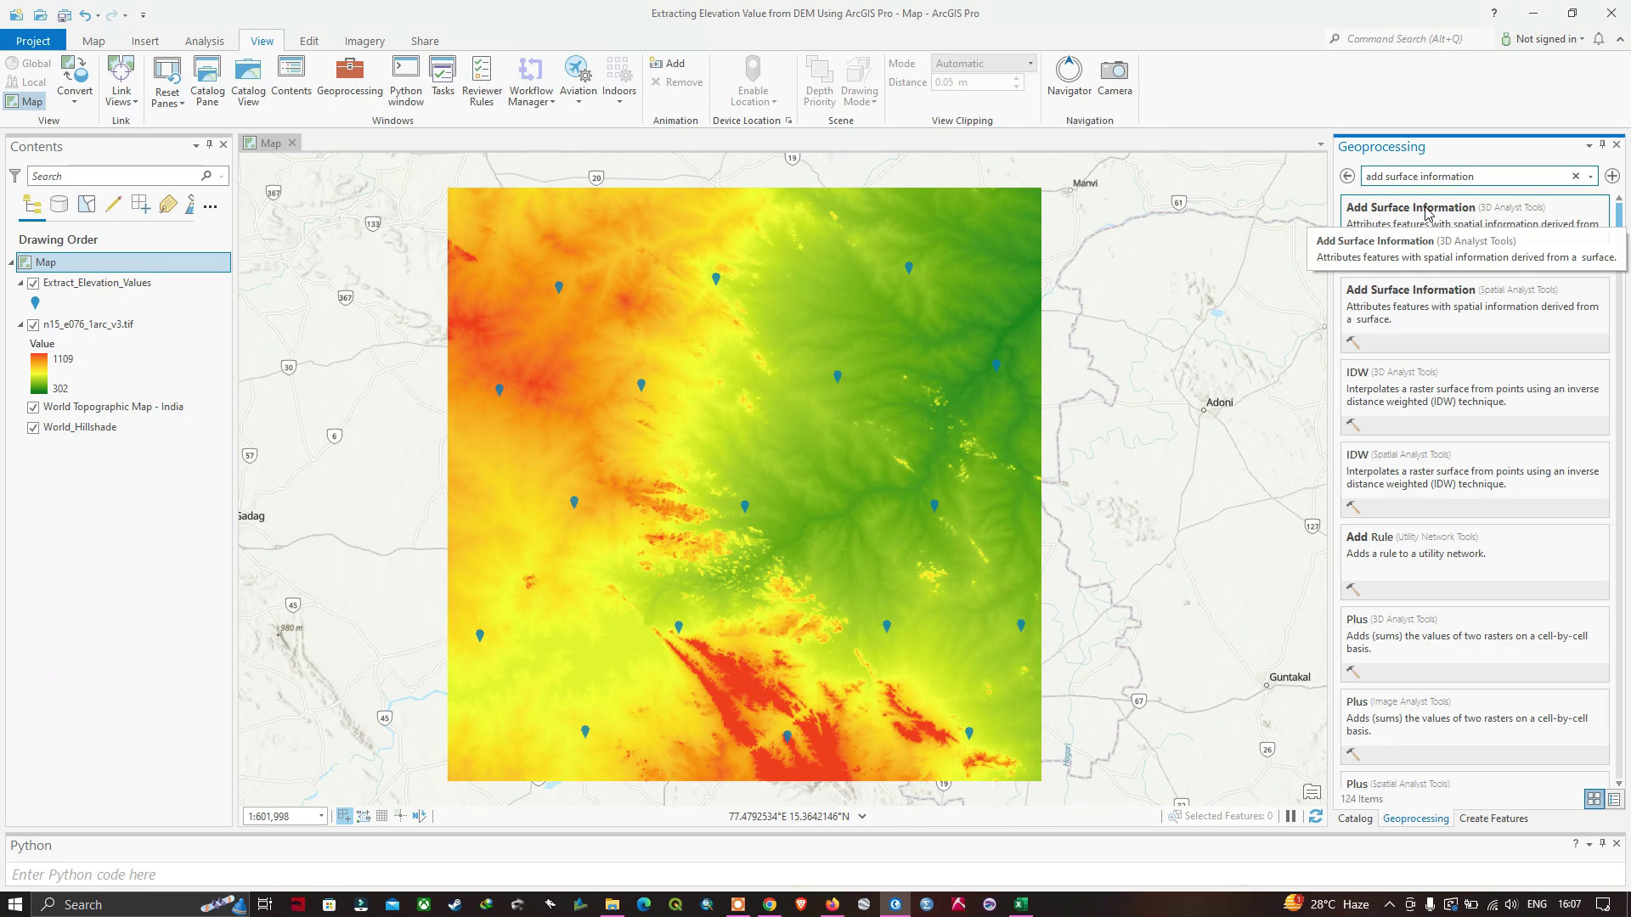
click(1427, 214)
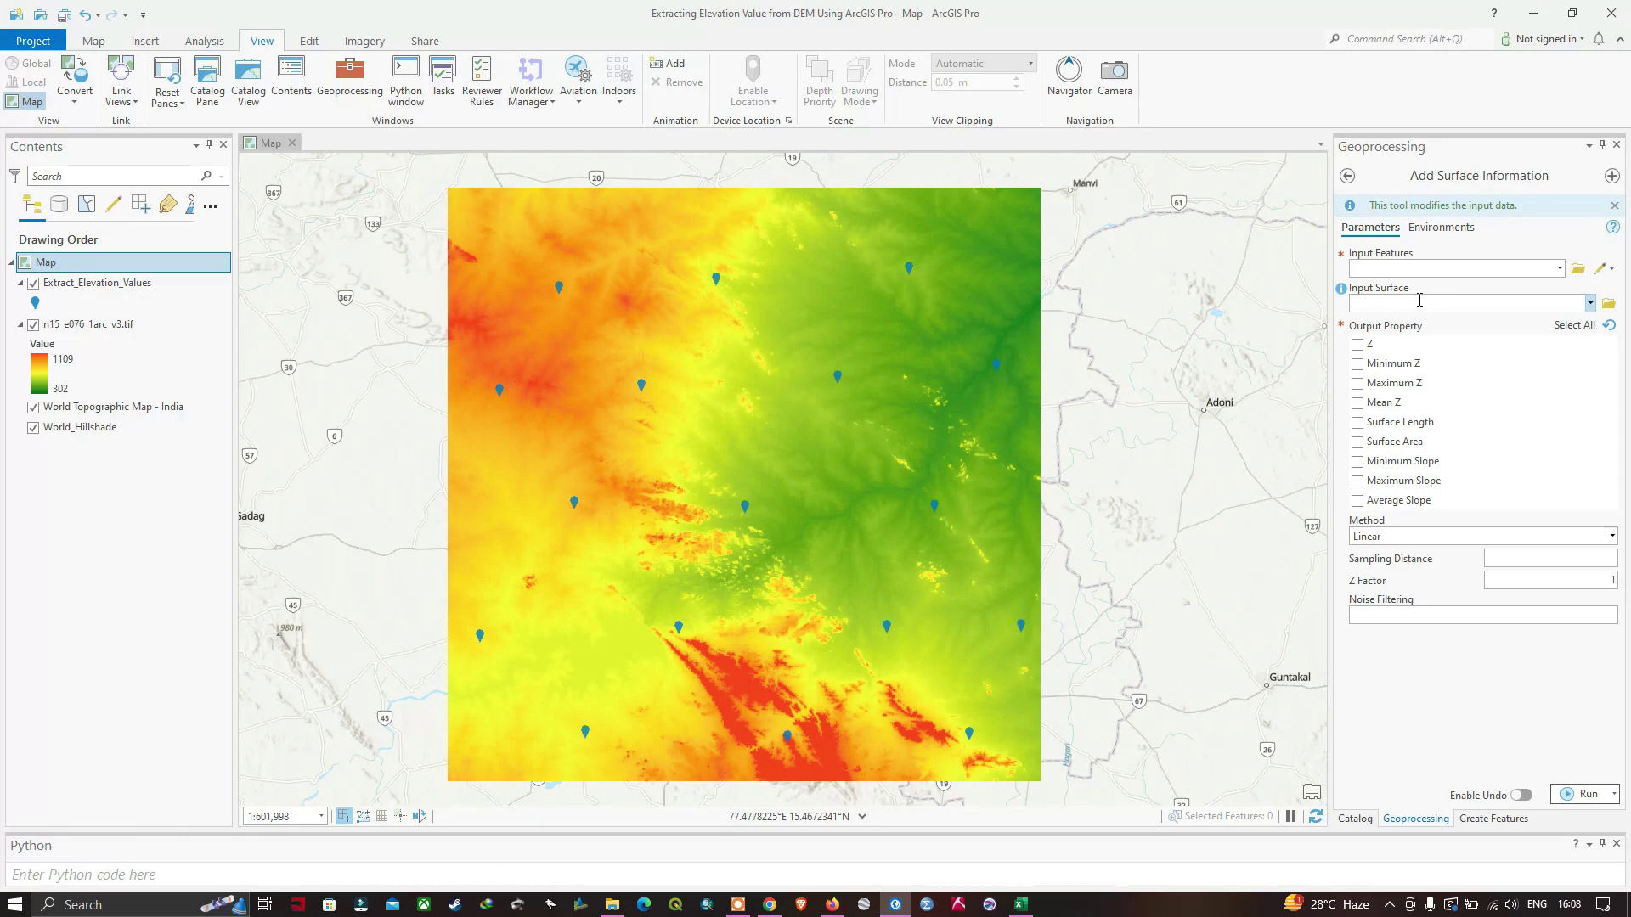
right_click(120, 289)
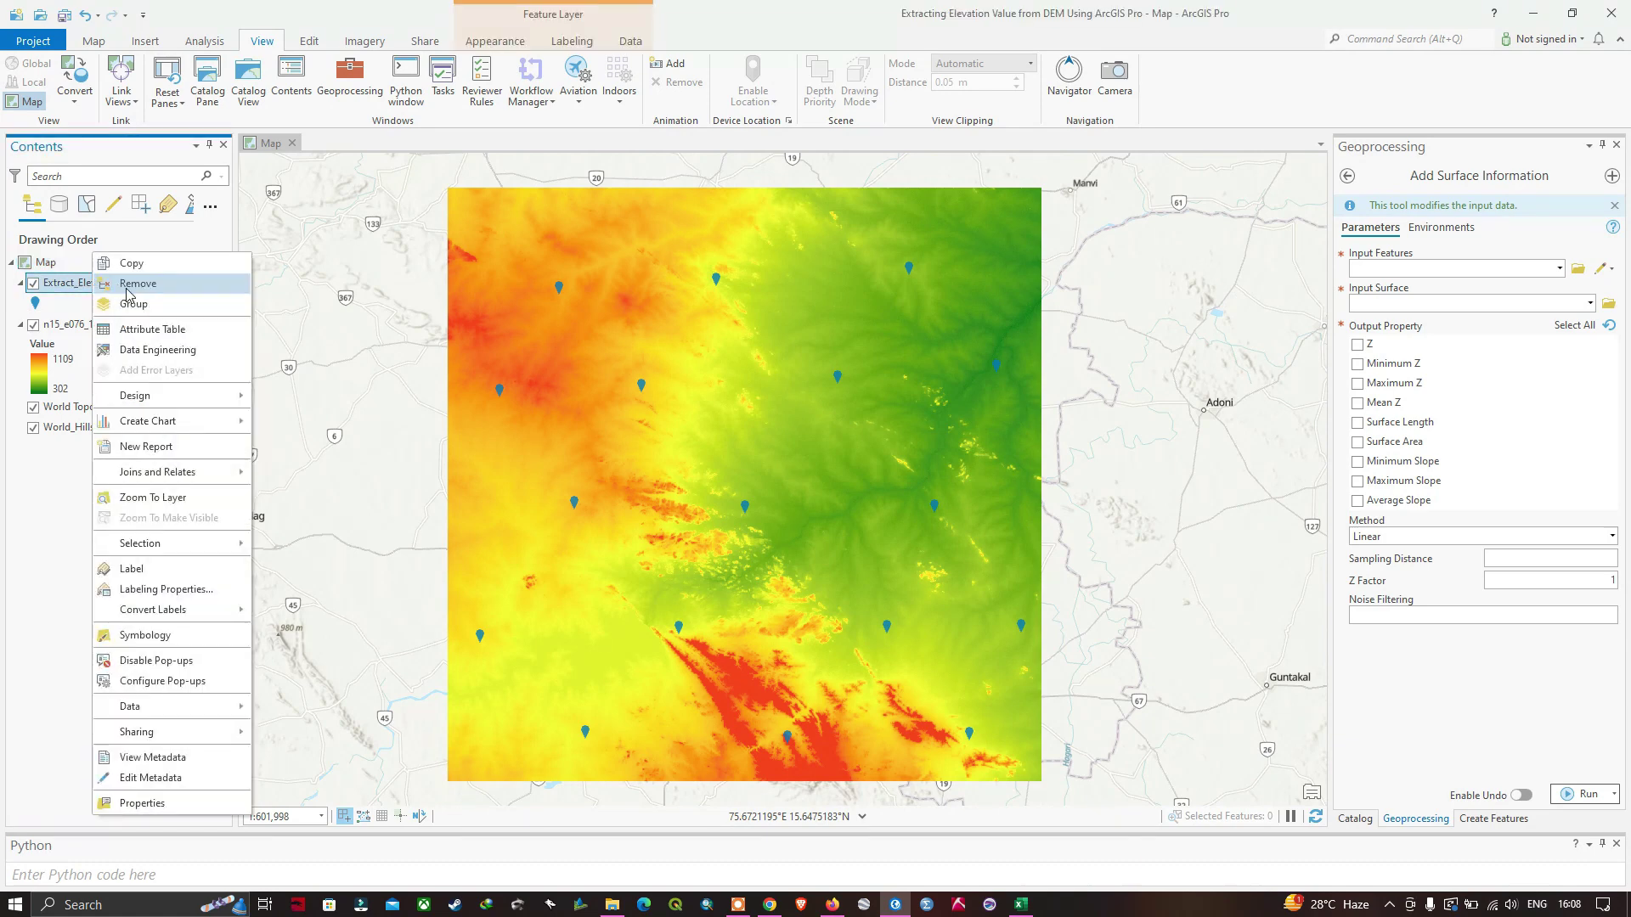
click(152, 330)
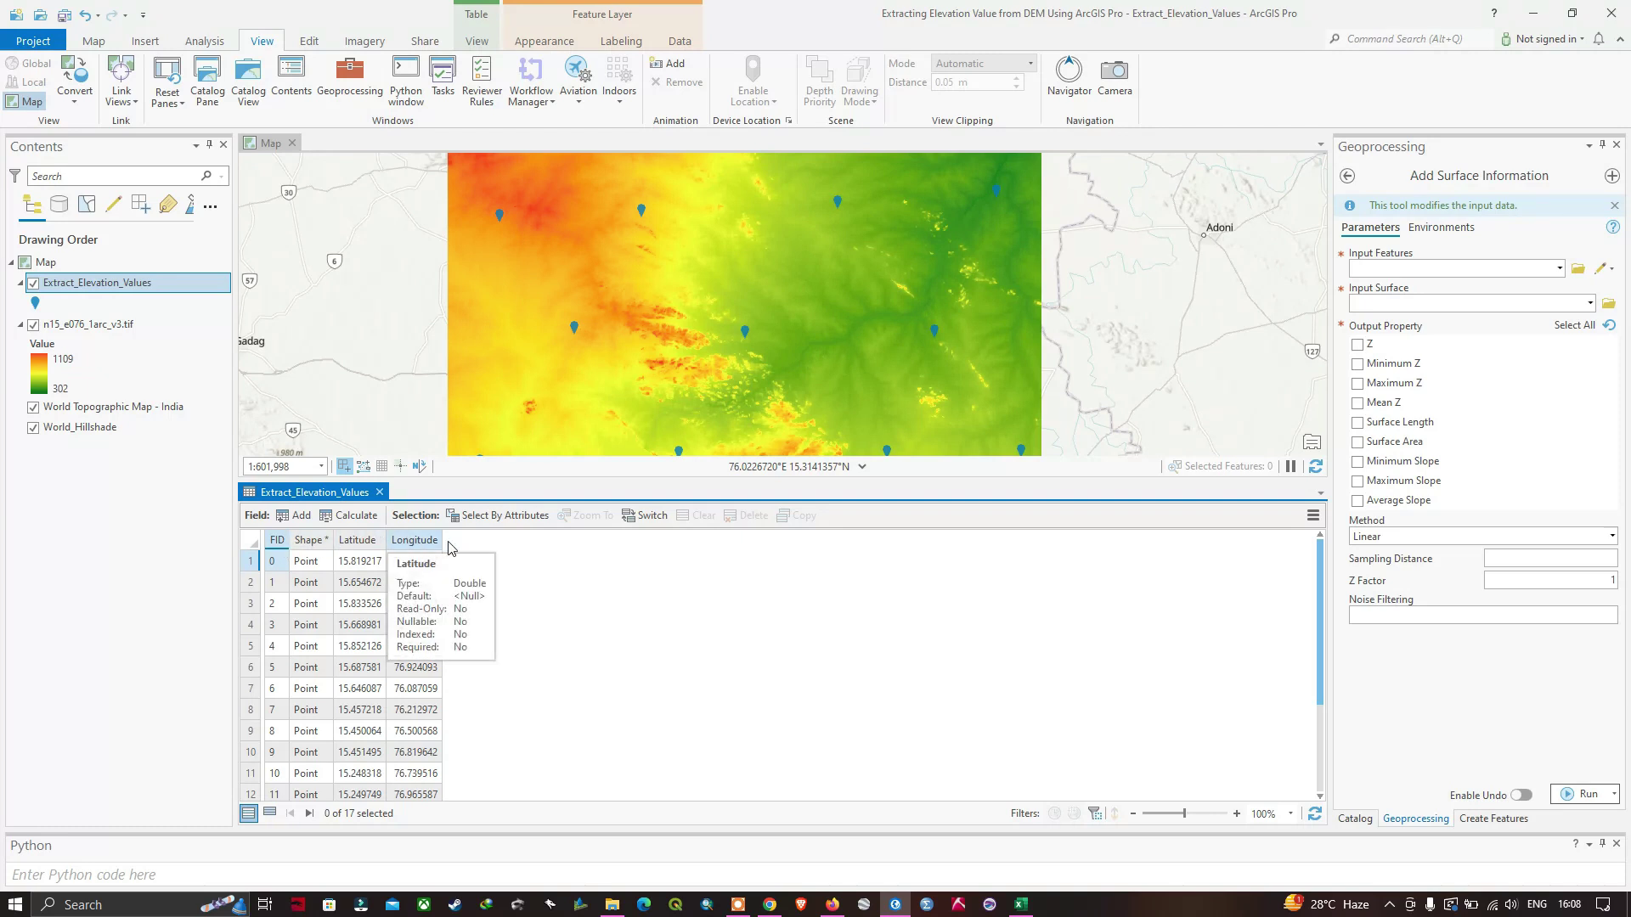
click(379, 492)
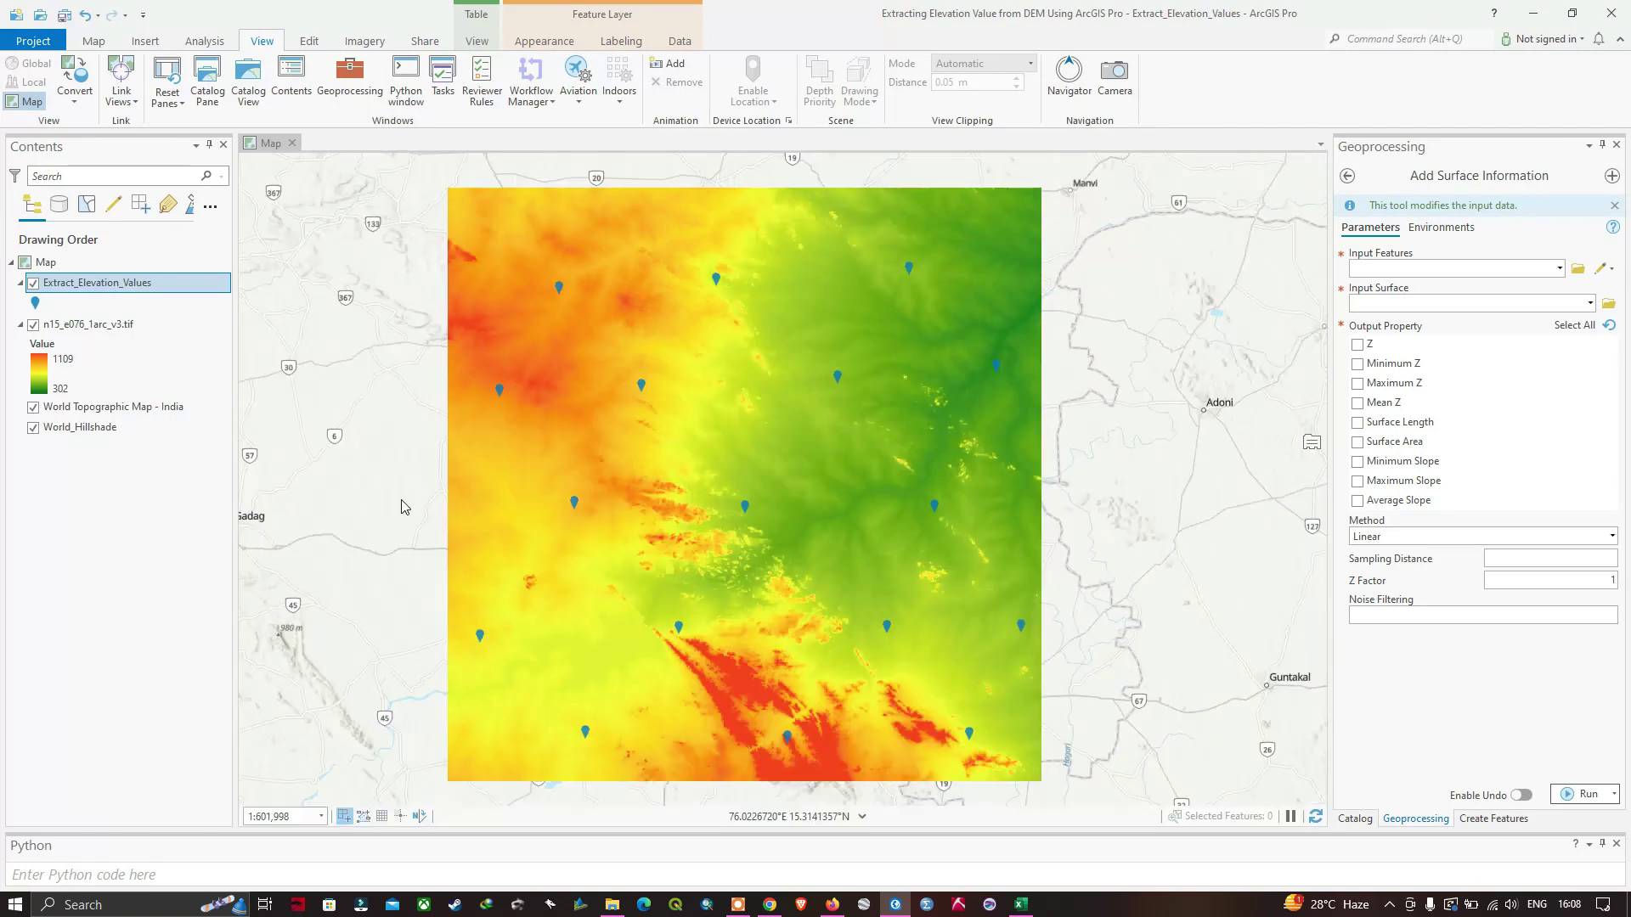
Step: Add bilinear Z elevations from the n15_e076_1arc_v3.tif DEM to the Extract_Elevation_Values points
click(1561, 270)
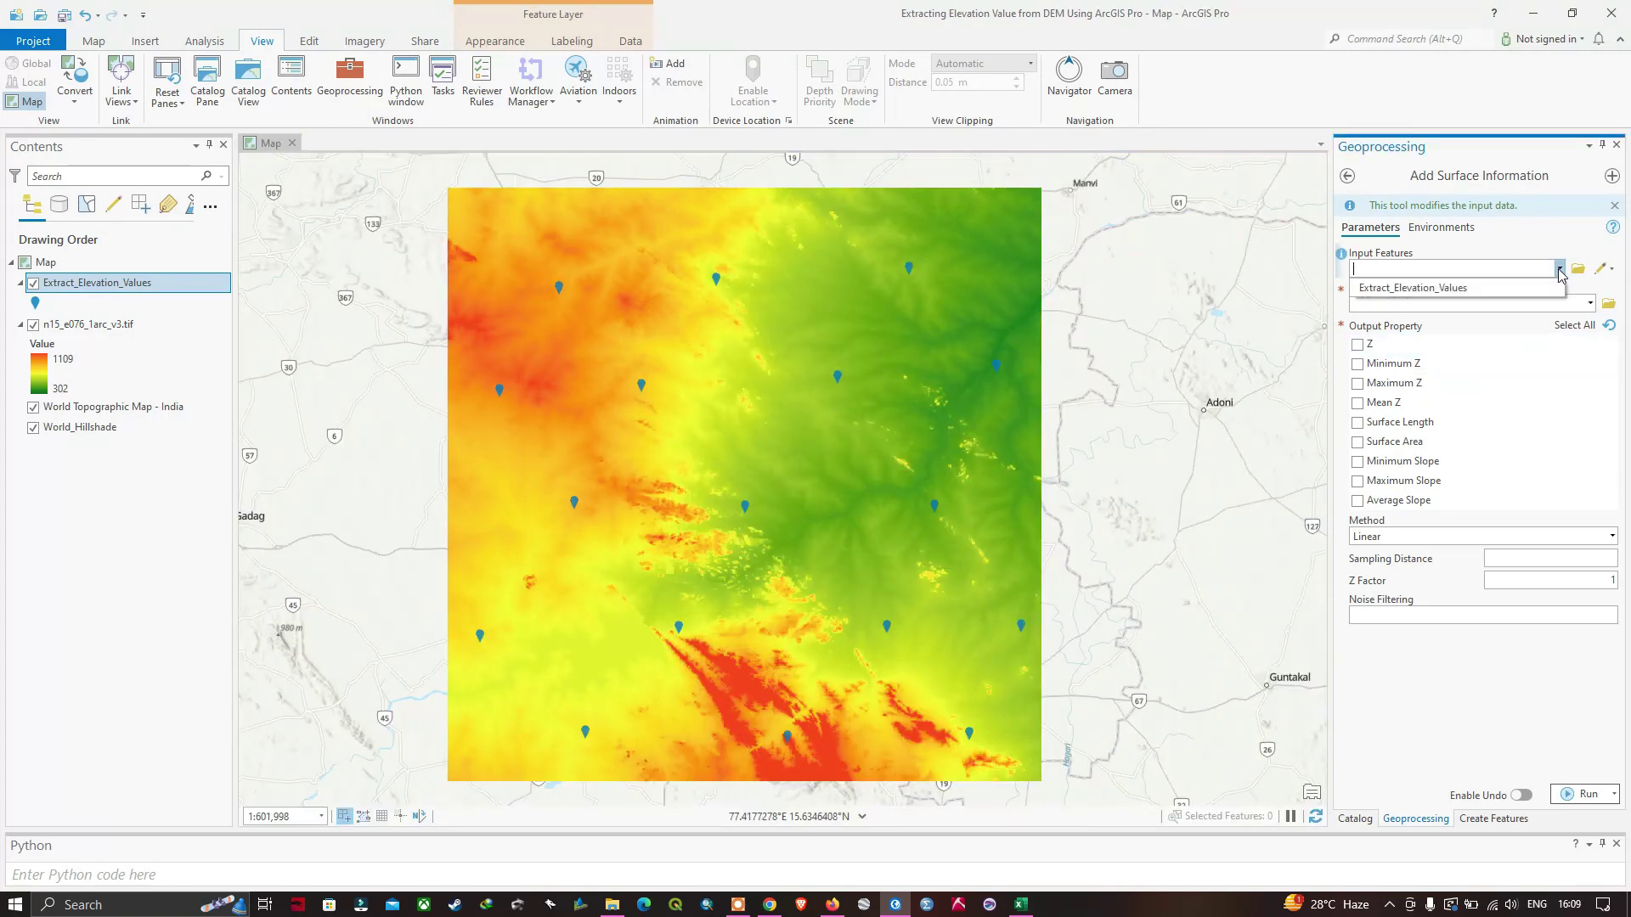
click(1397, 288)
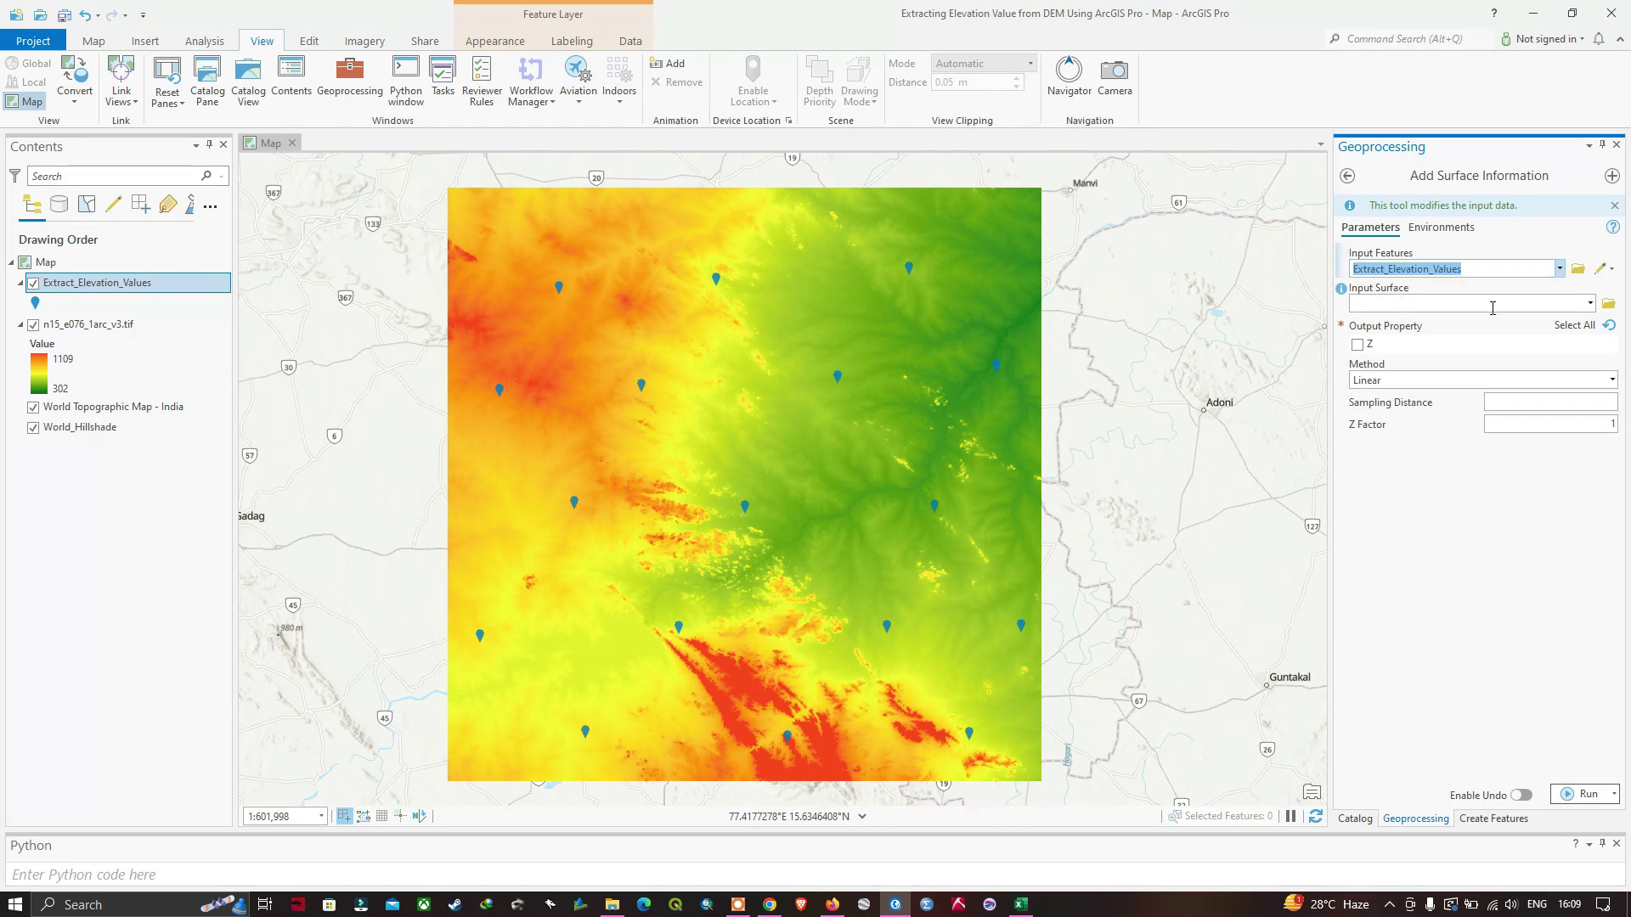
click(1589, 305)
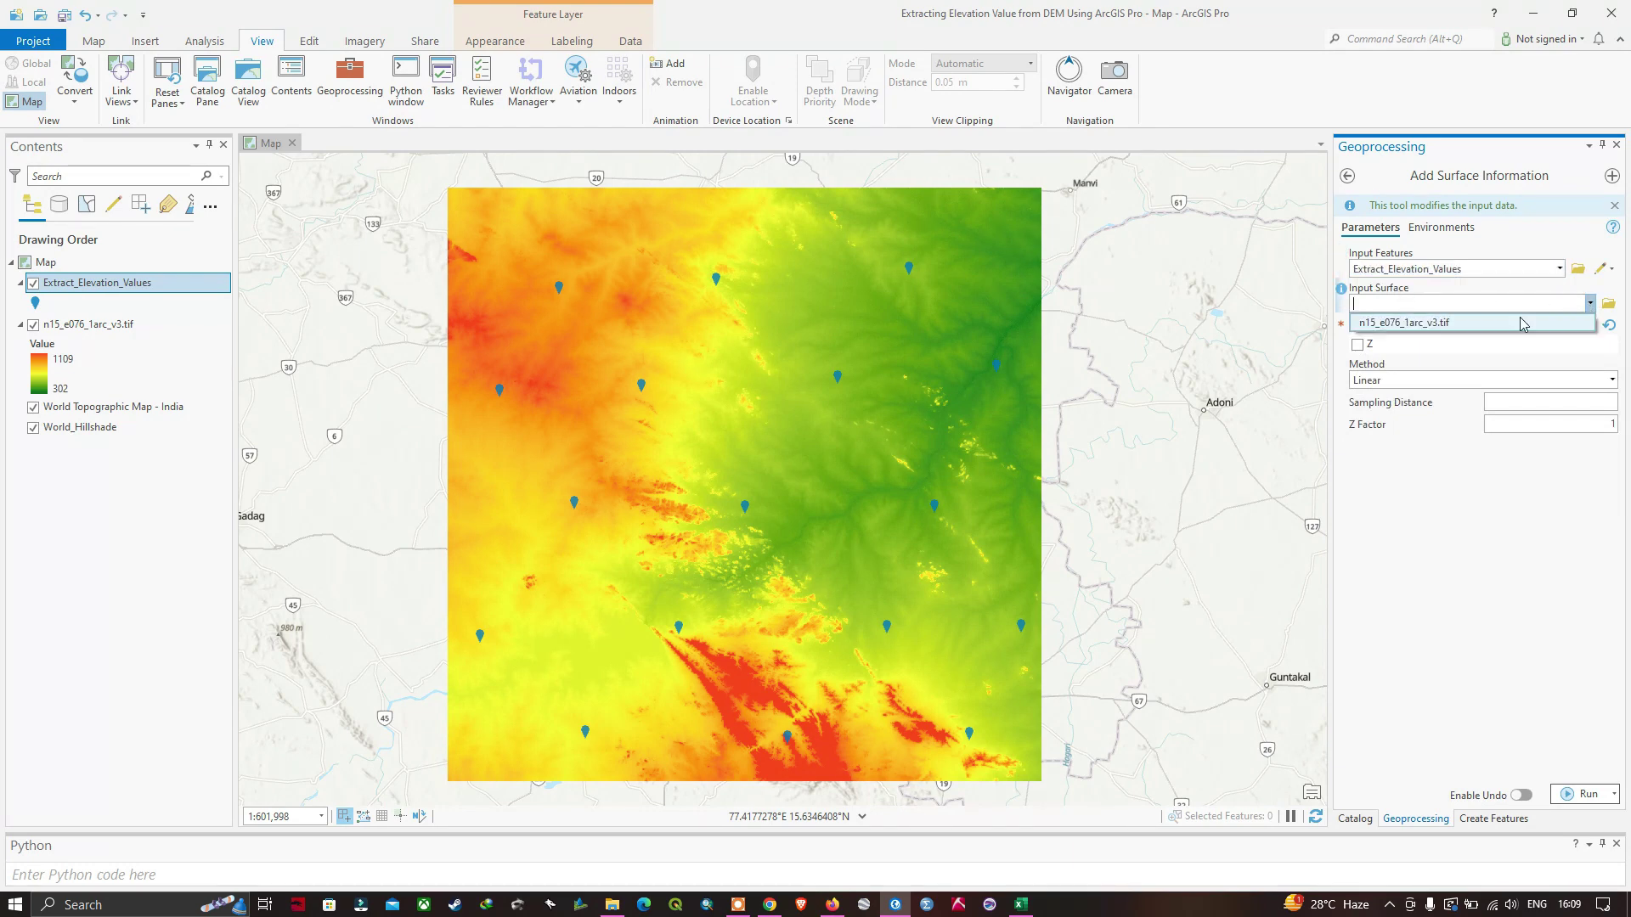
click(1412, 323)
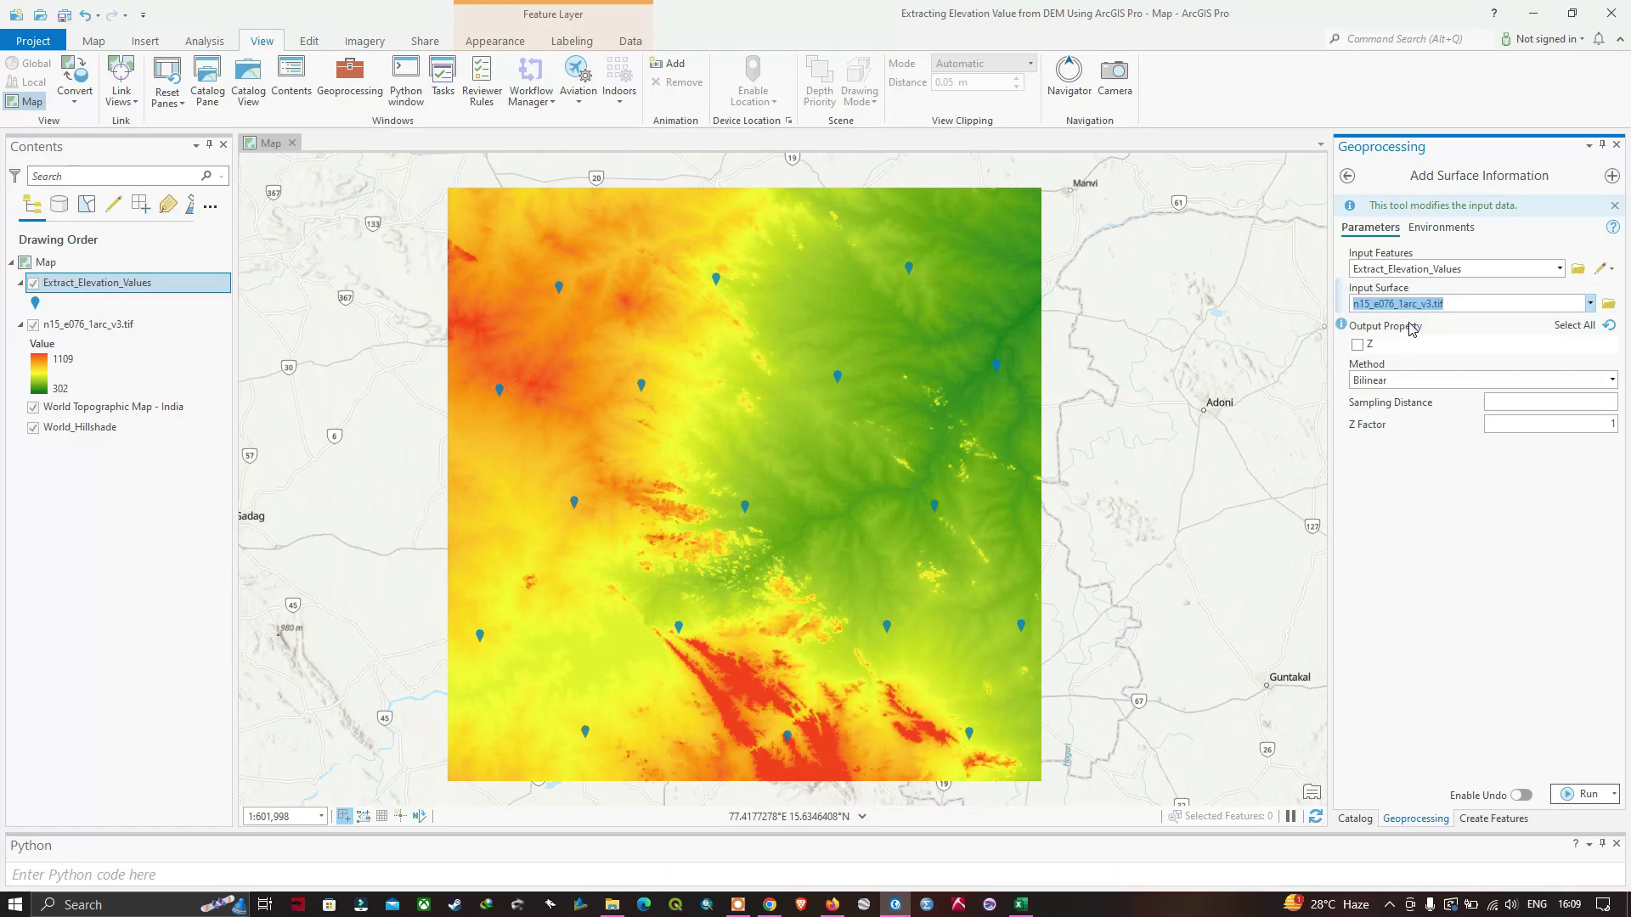
click(1357, 345)
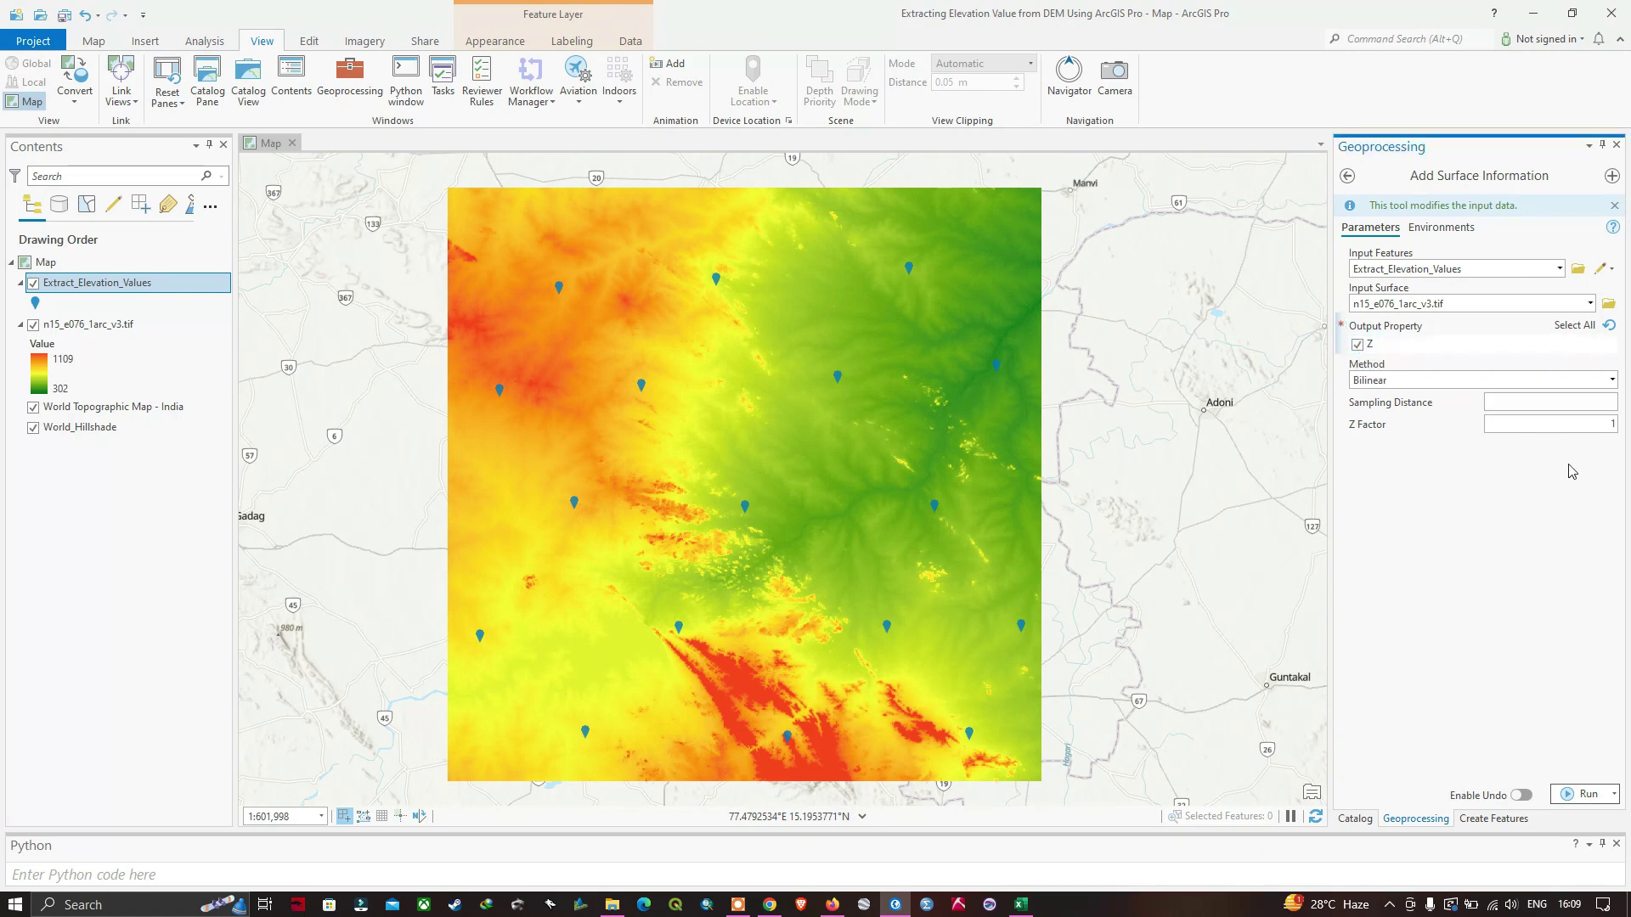
click(1601, 797)
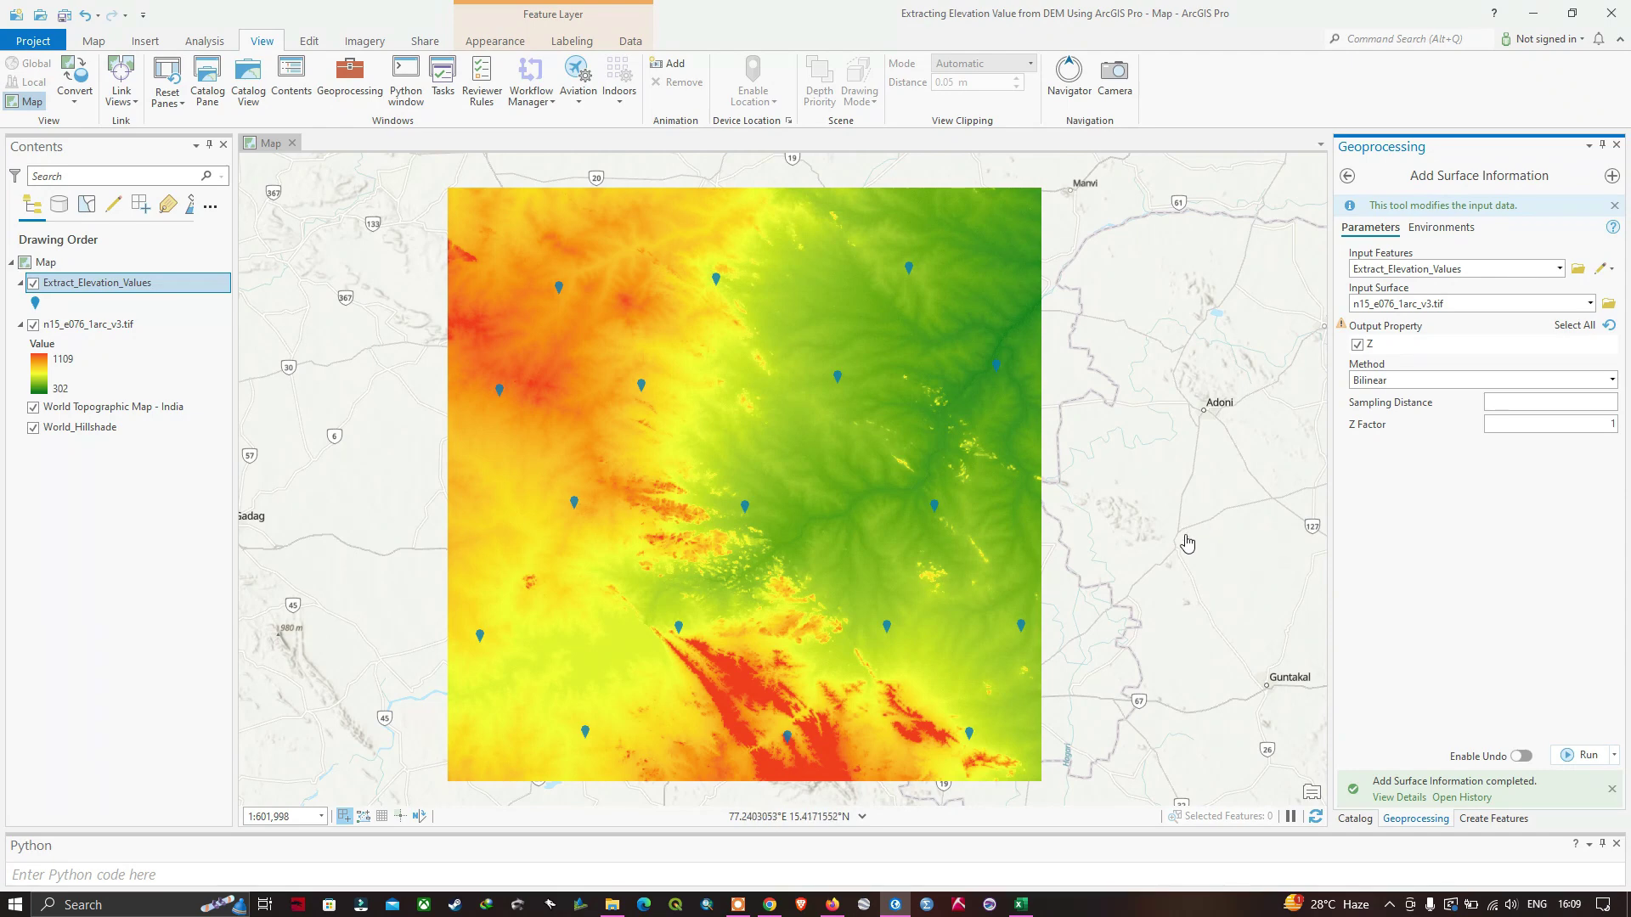
Step: Open the Extract_Elevation_Values attribute table and inspect the new Z elevations, enlarging the table pane
right_click(108, 289)
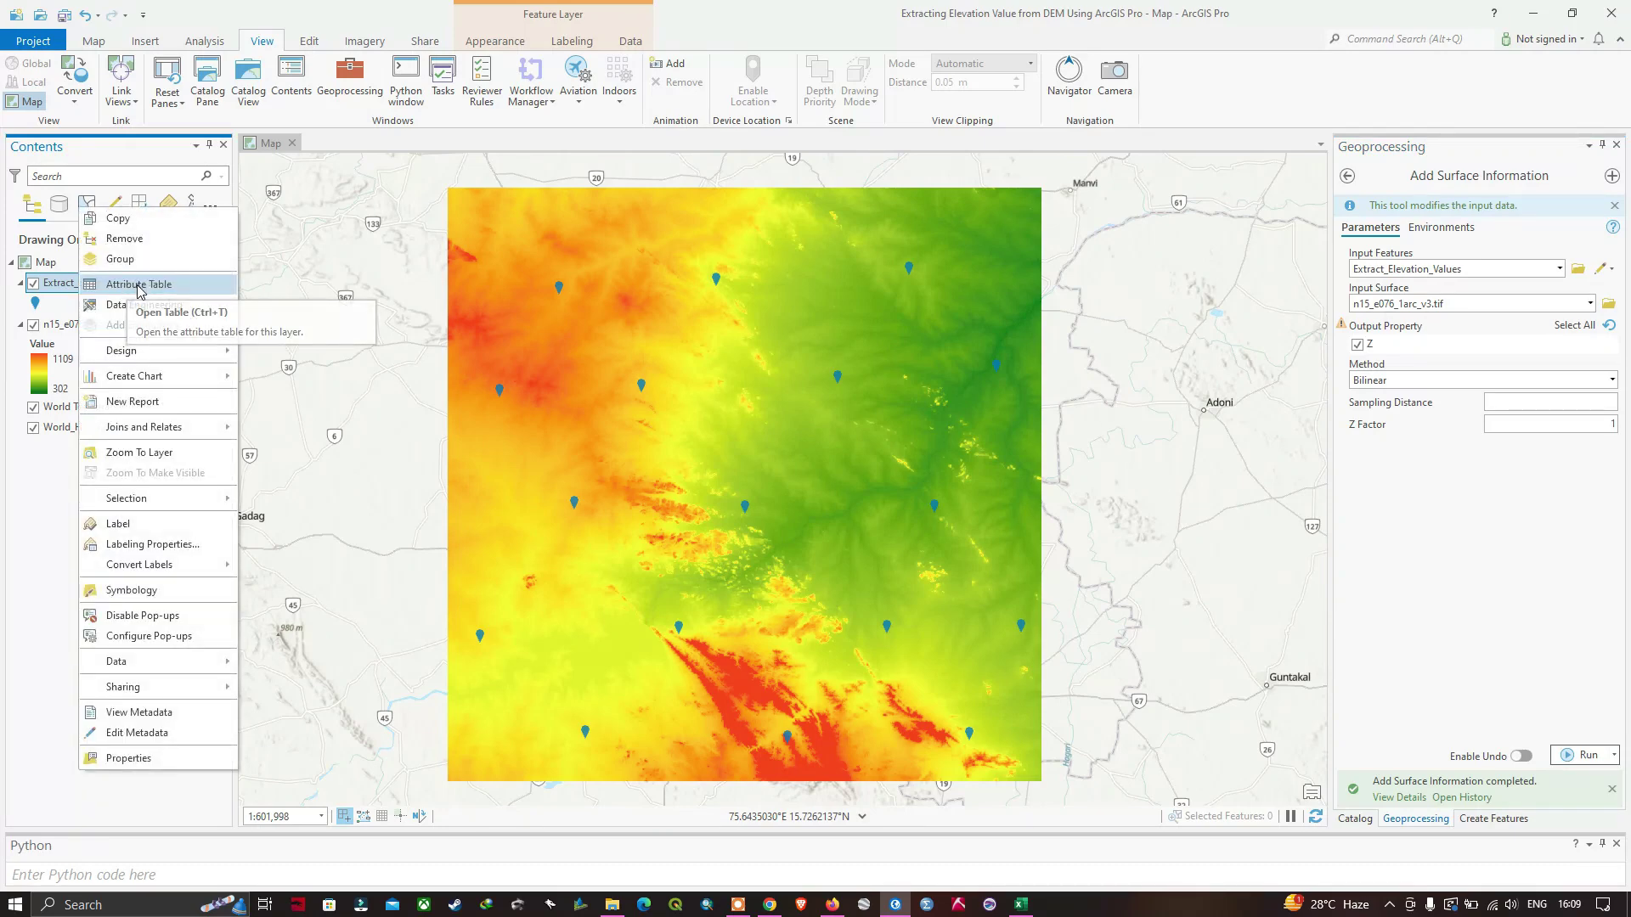
click(140, 289)
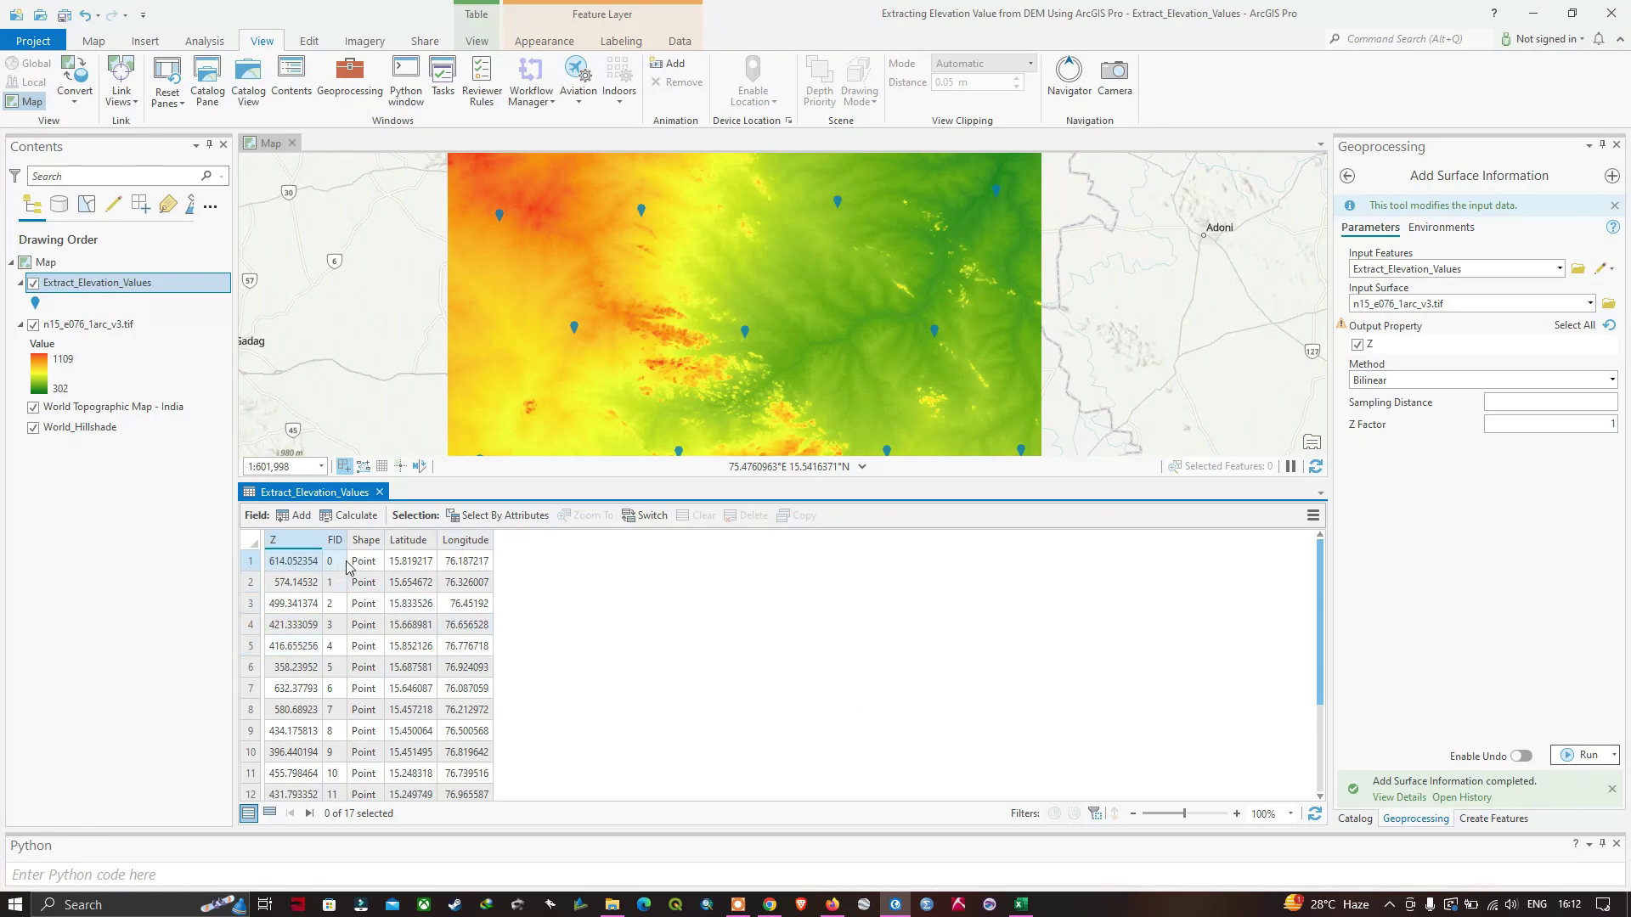
click(258, 564)
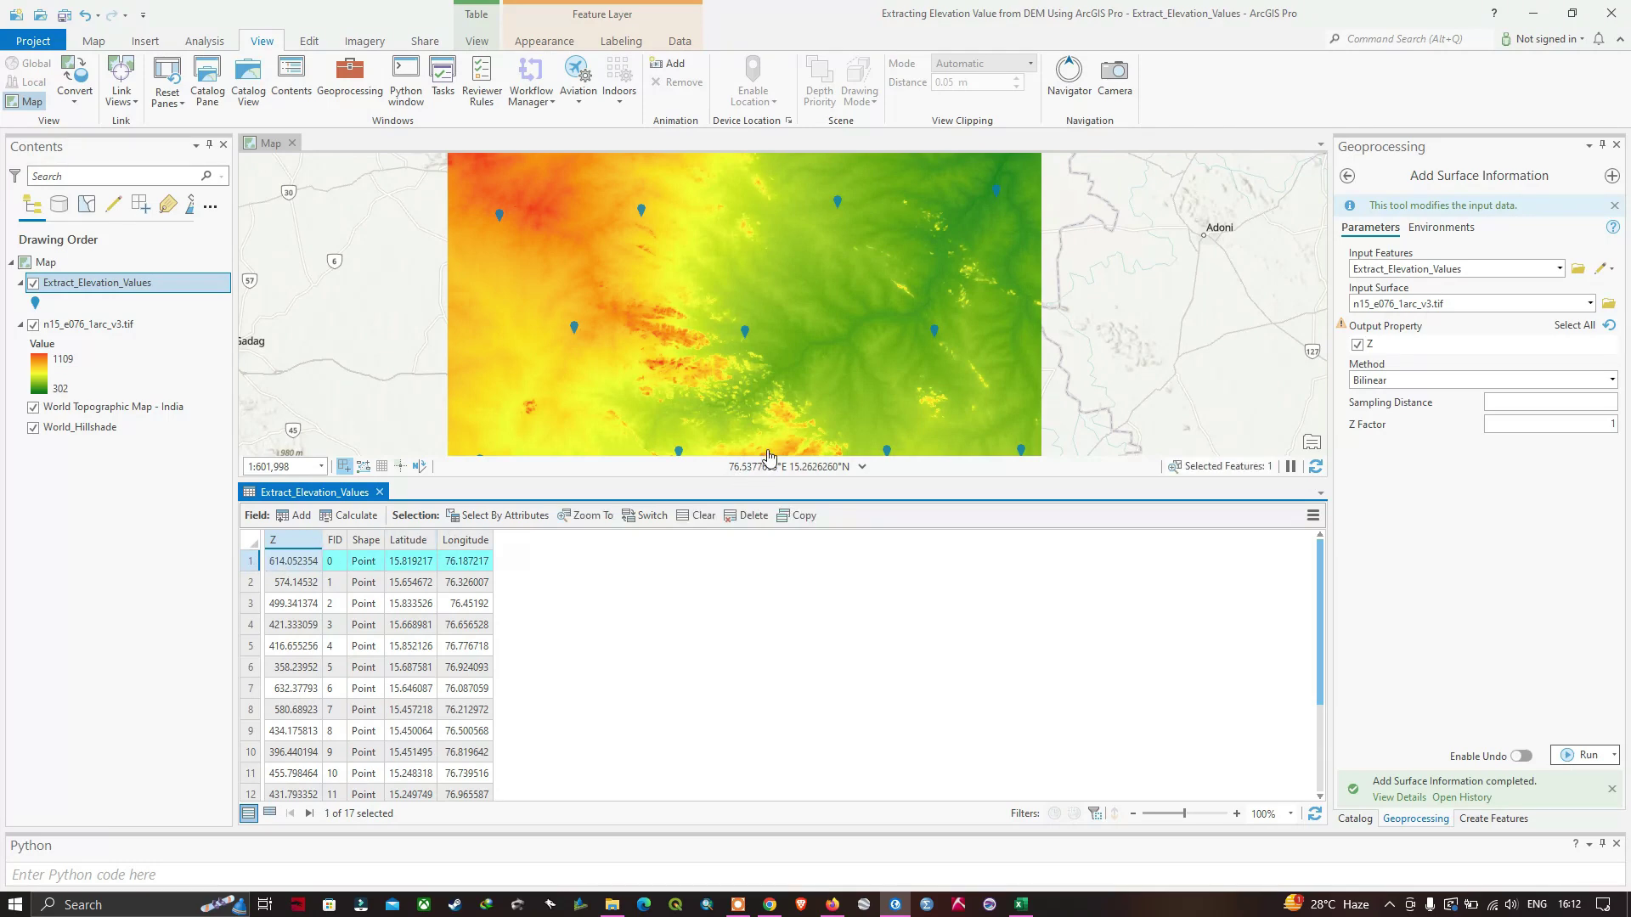
drag(767, 482, 769, 639)
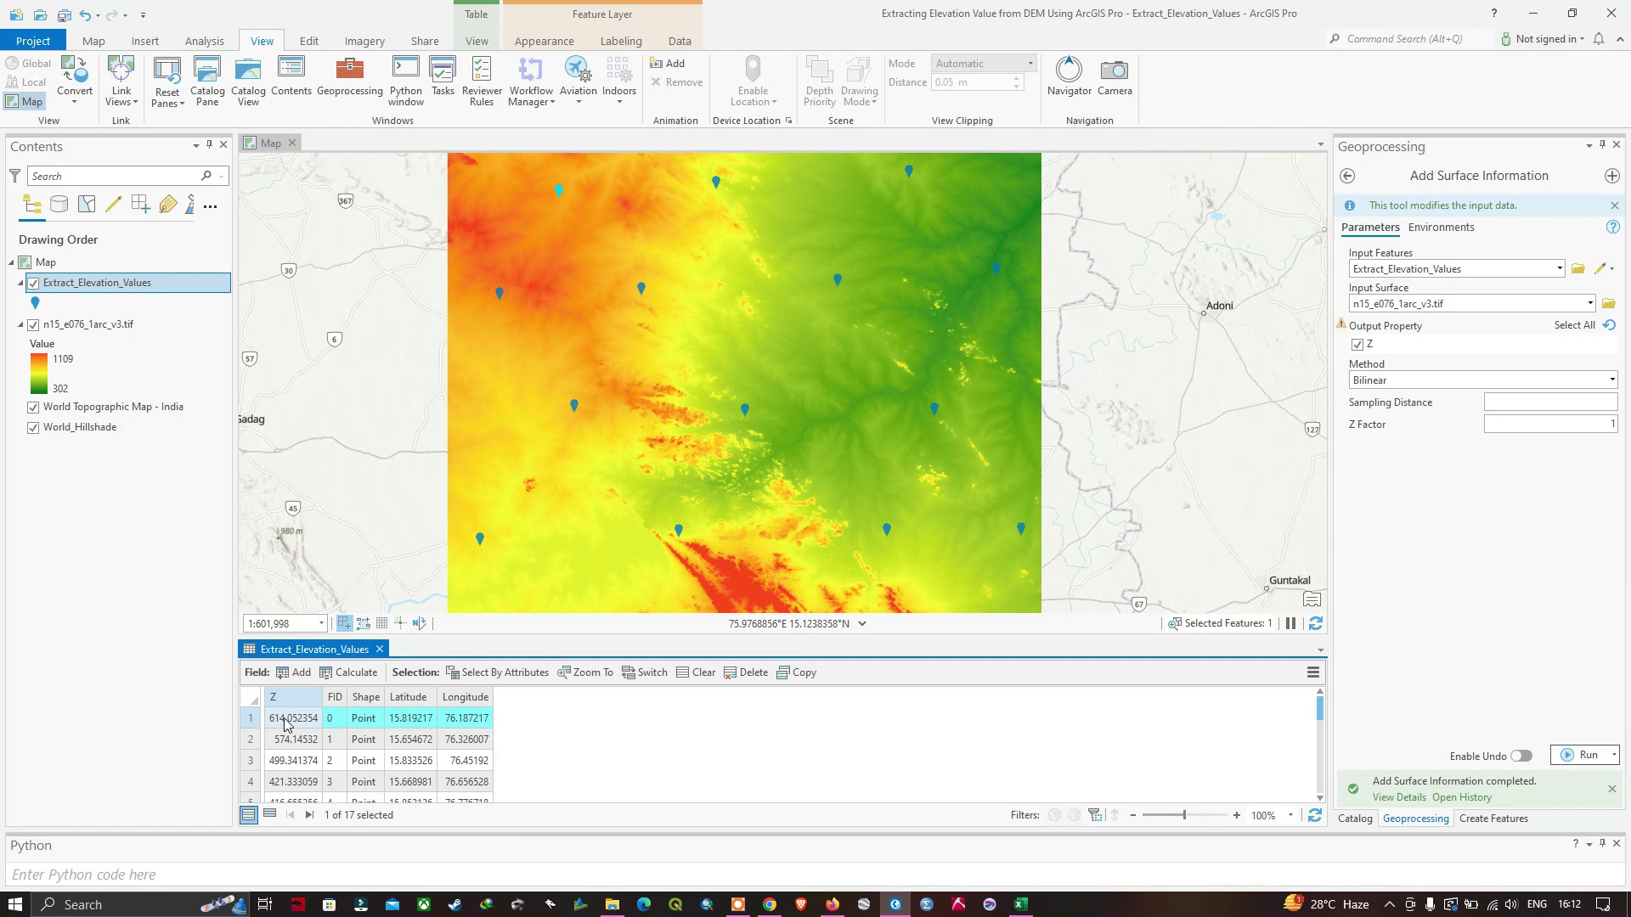
scroll(297, 746, down, 2)
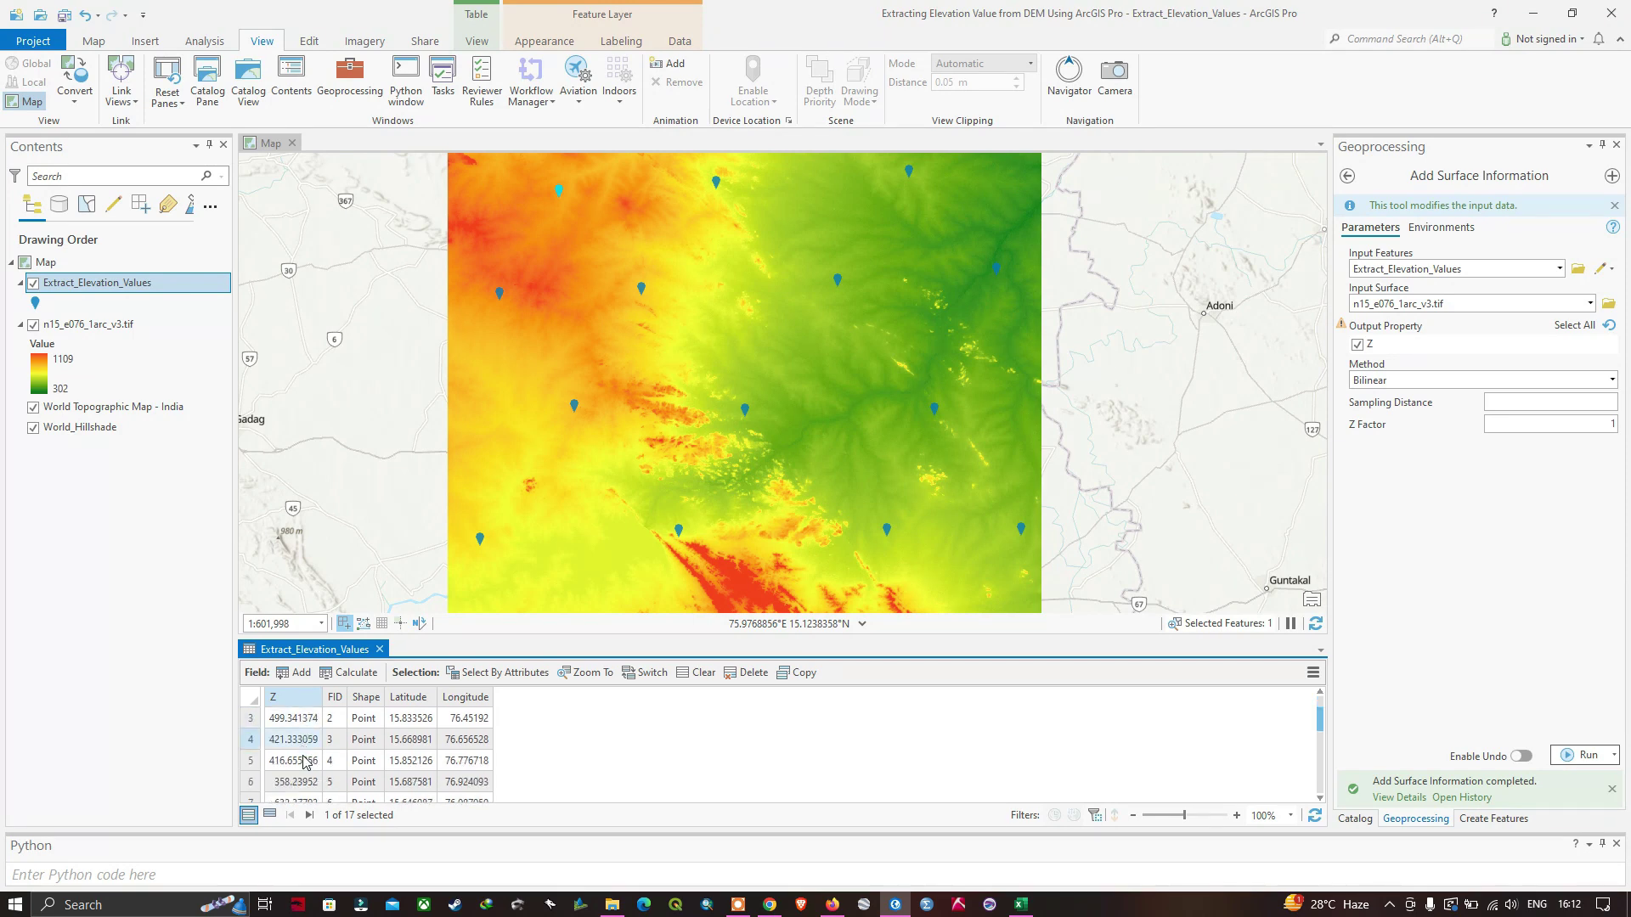
click(258, 783)
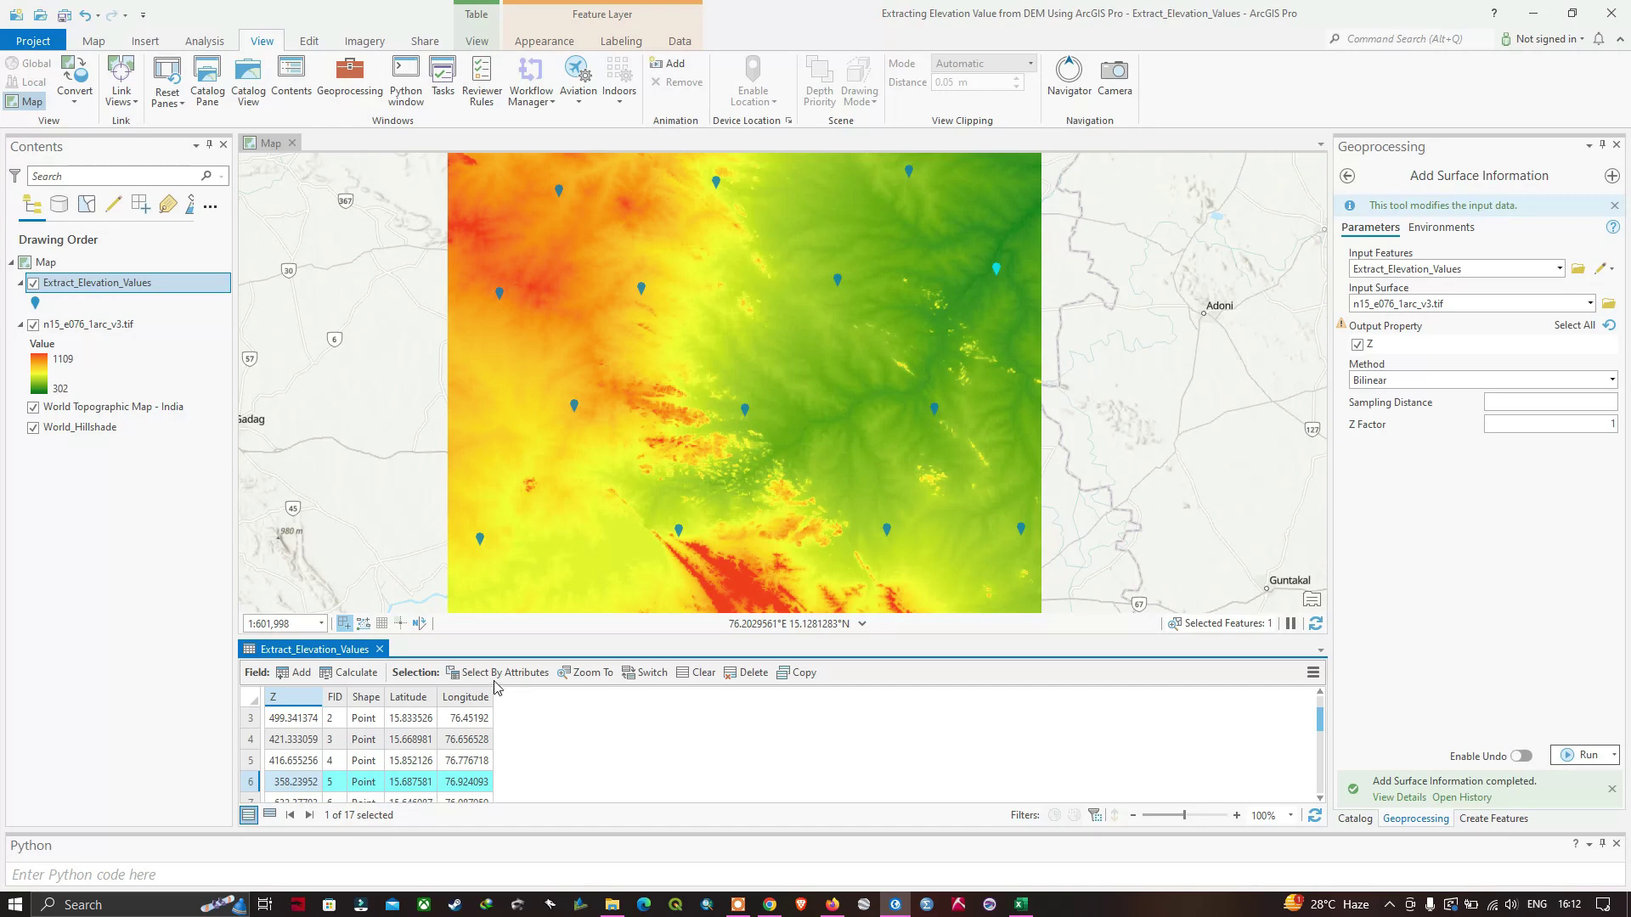
drag(709, 640, 726, 429)
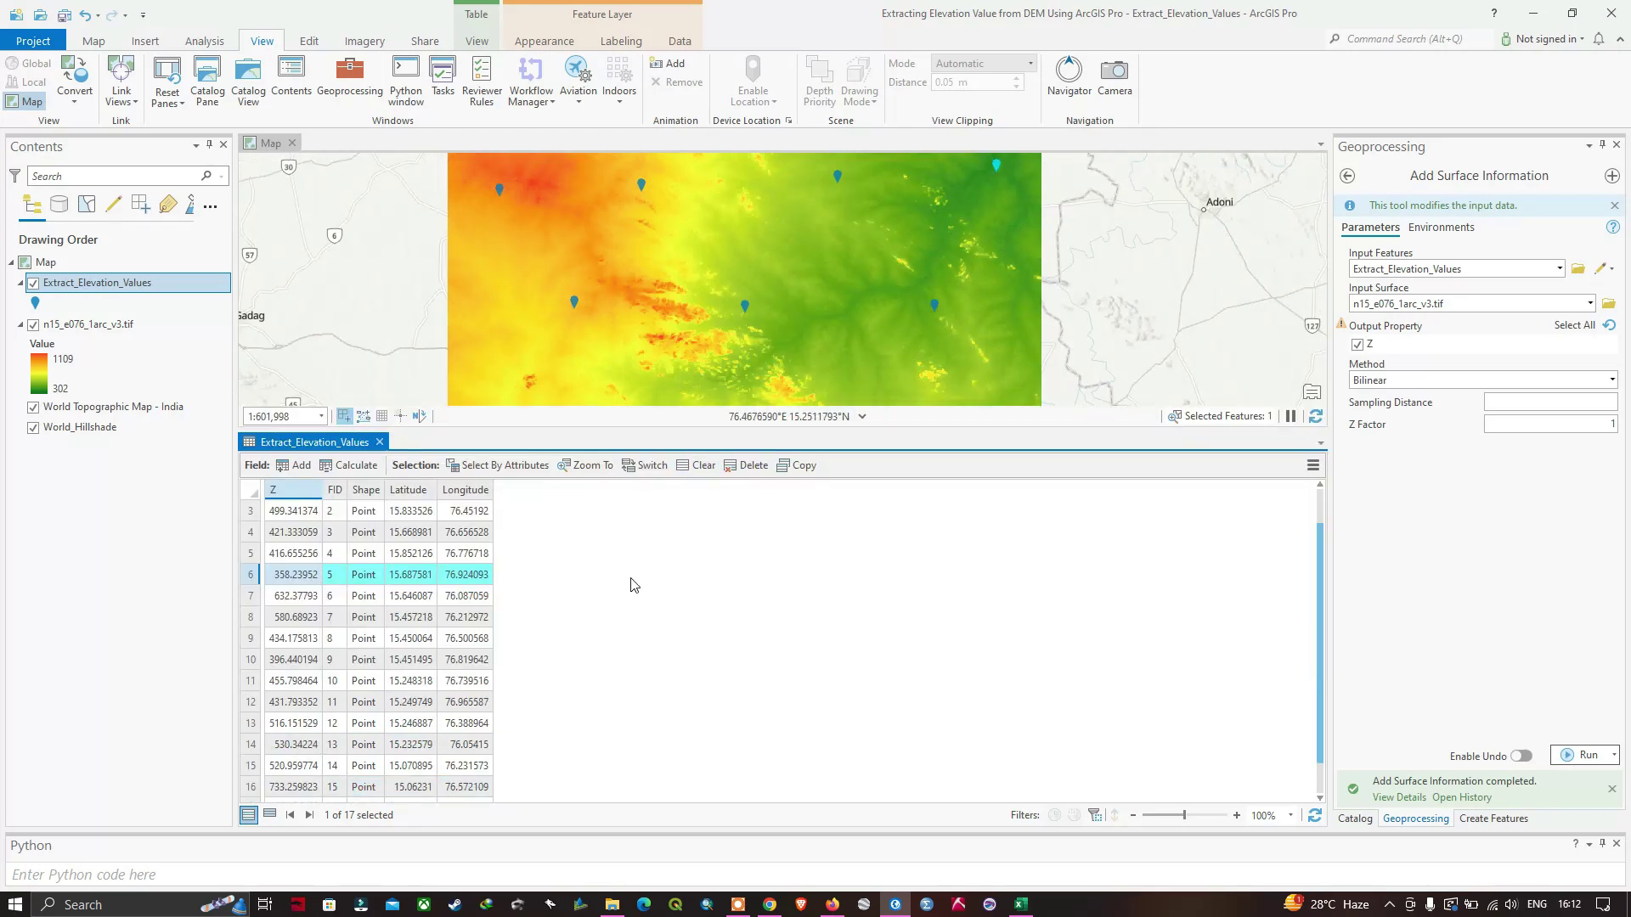
scroll(493, 635, up, 2)
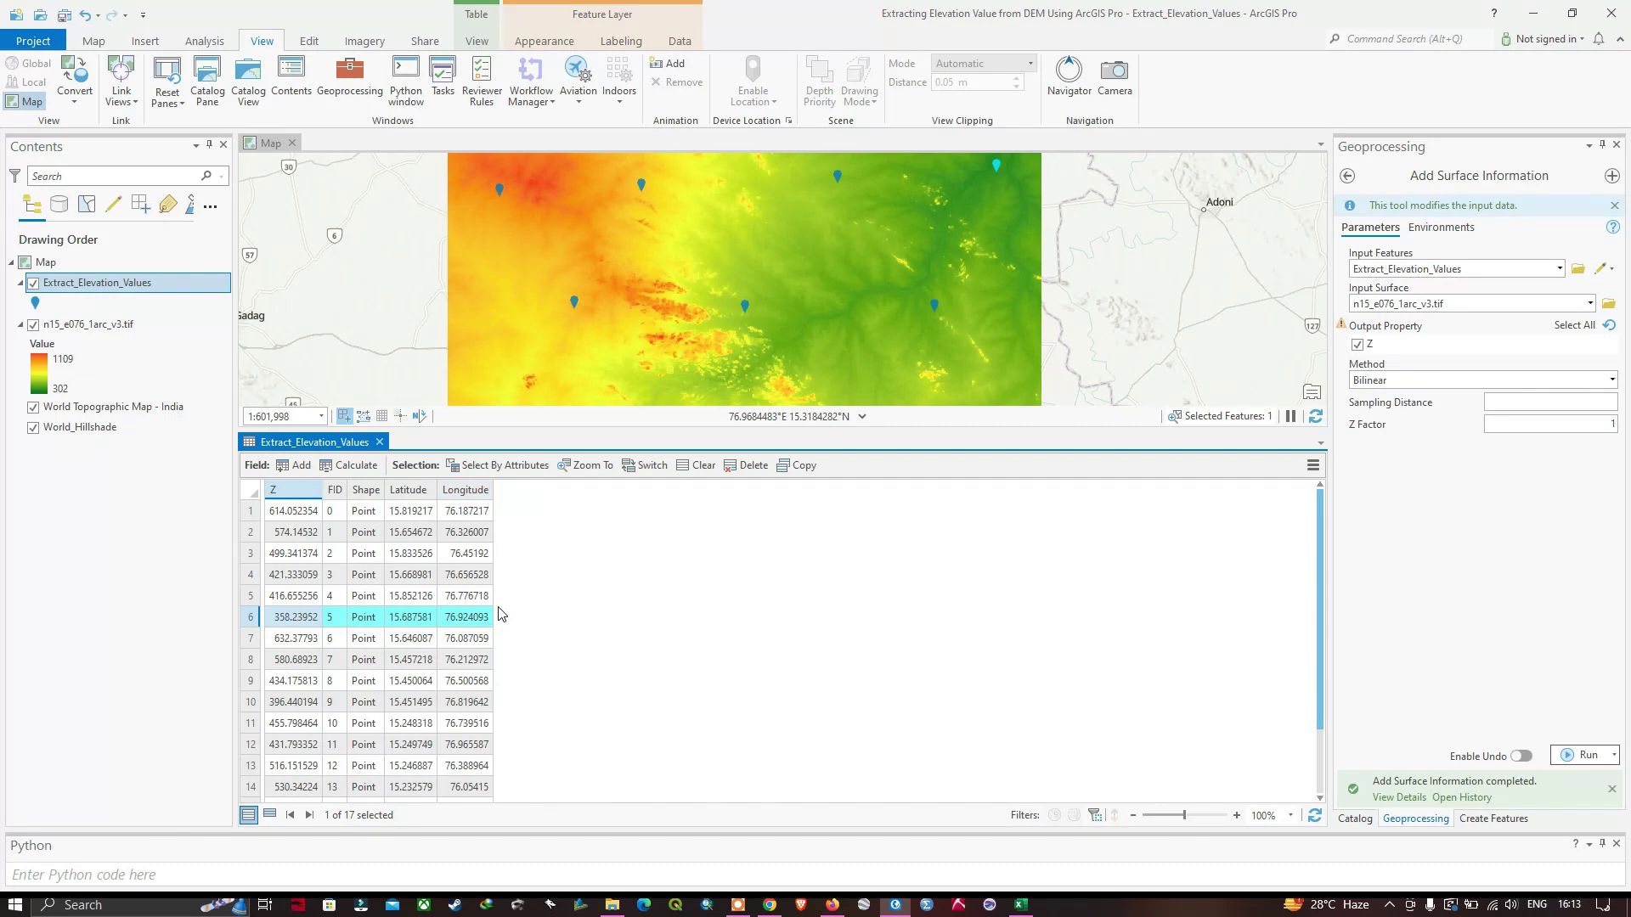
Step: Copy all 17 Extract_Elevation_Values records to the clipboard and switch to Excel's Book1
click(581, 539)
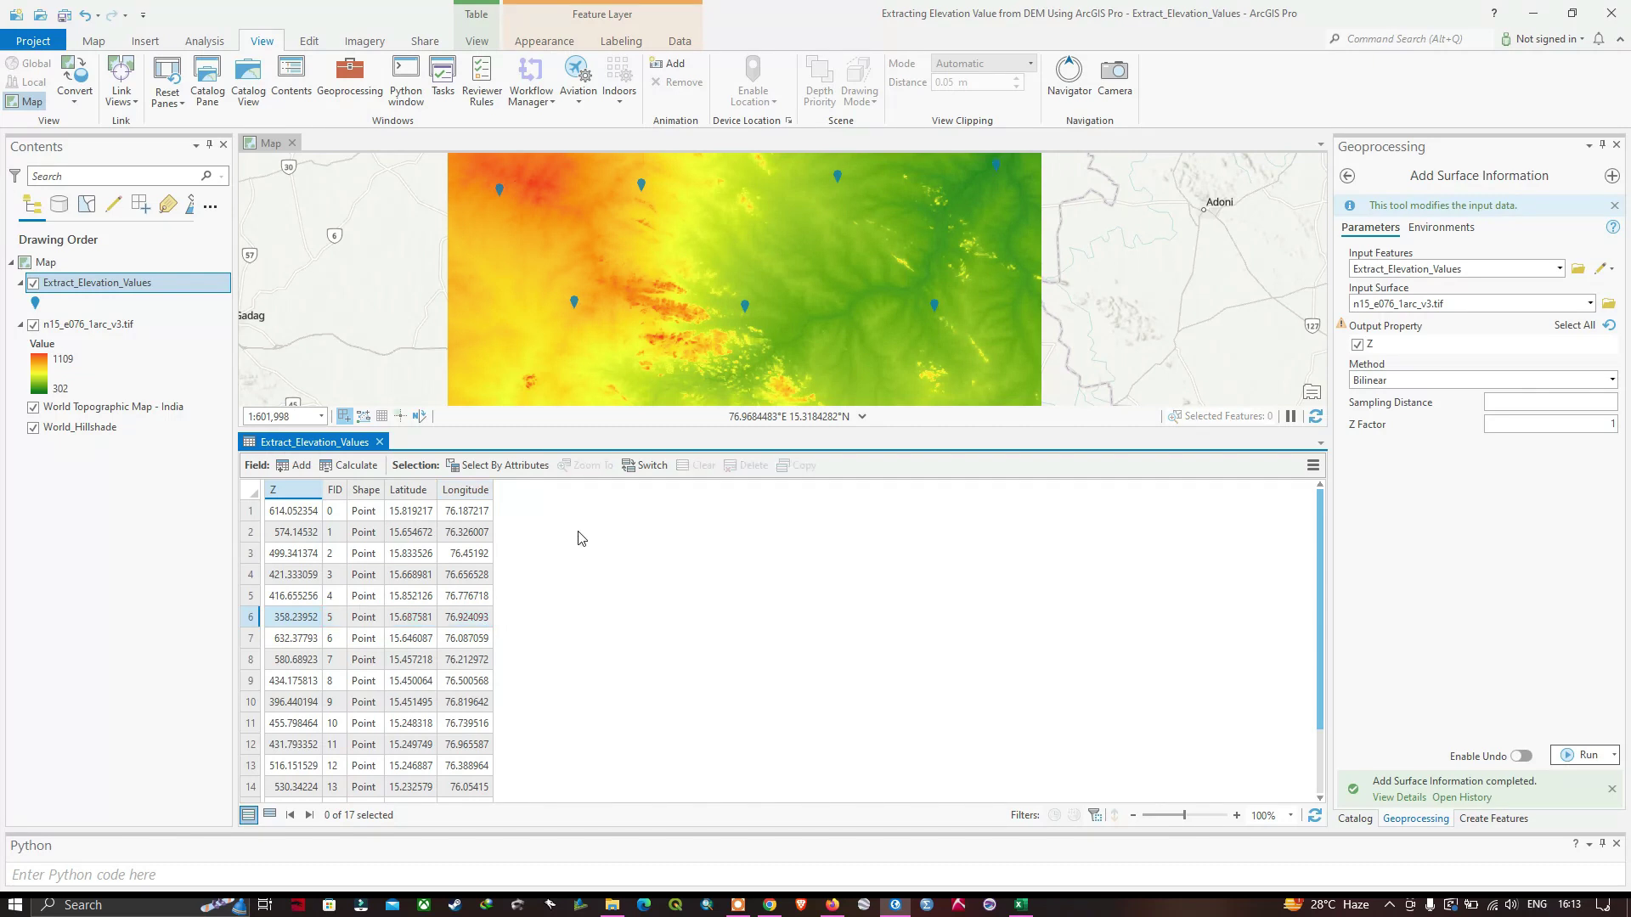
key(ctrl+a)
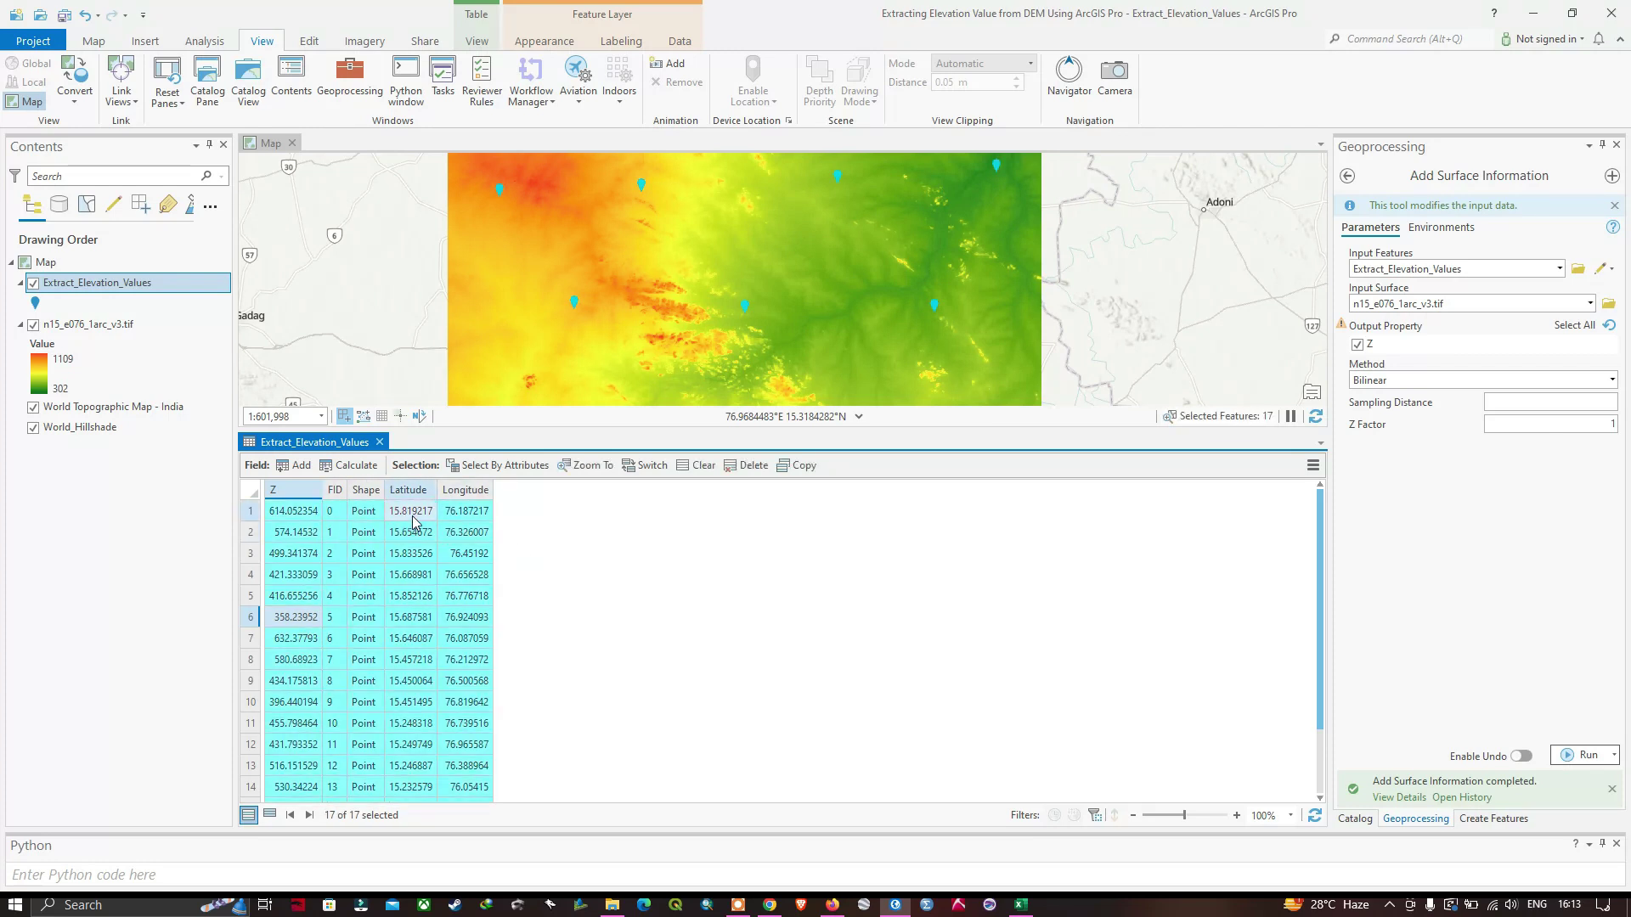
click(799, 470)
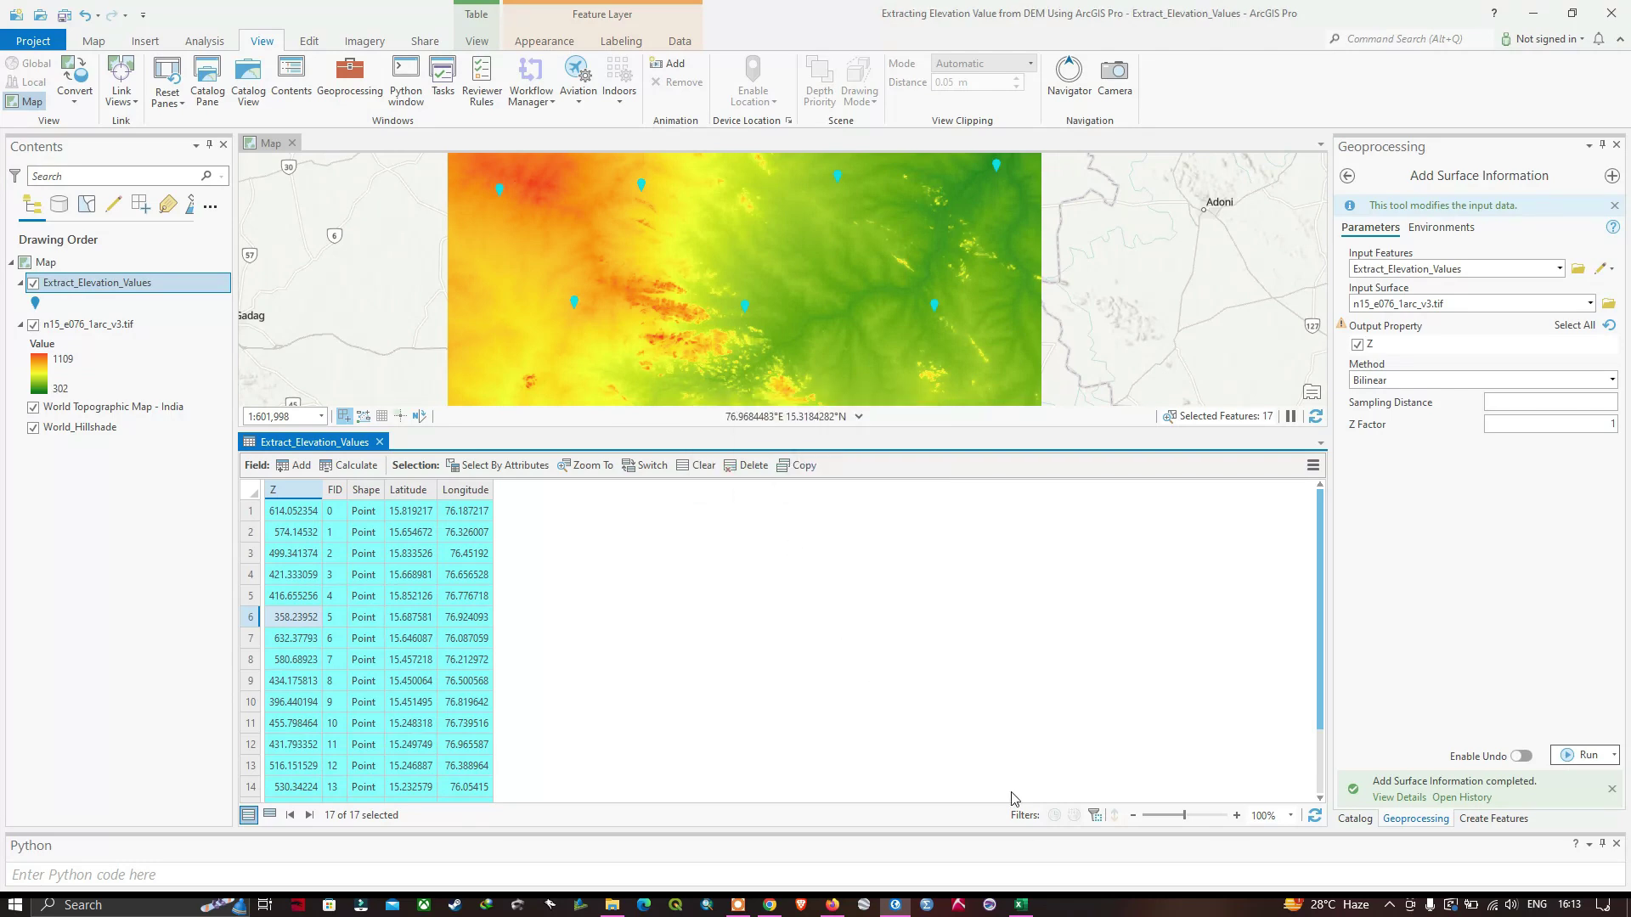
click(1021, 904)
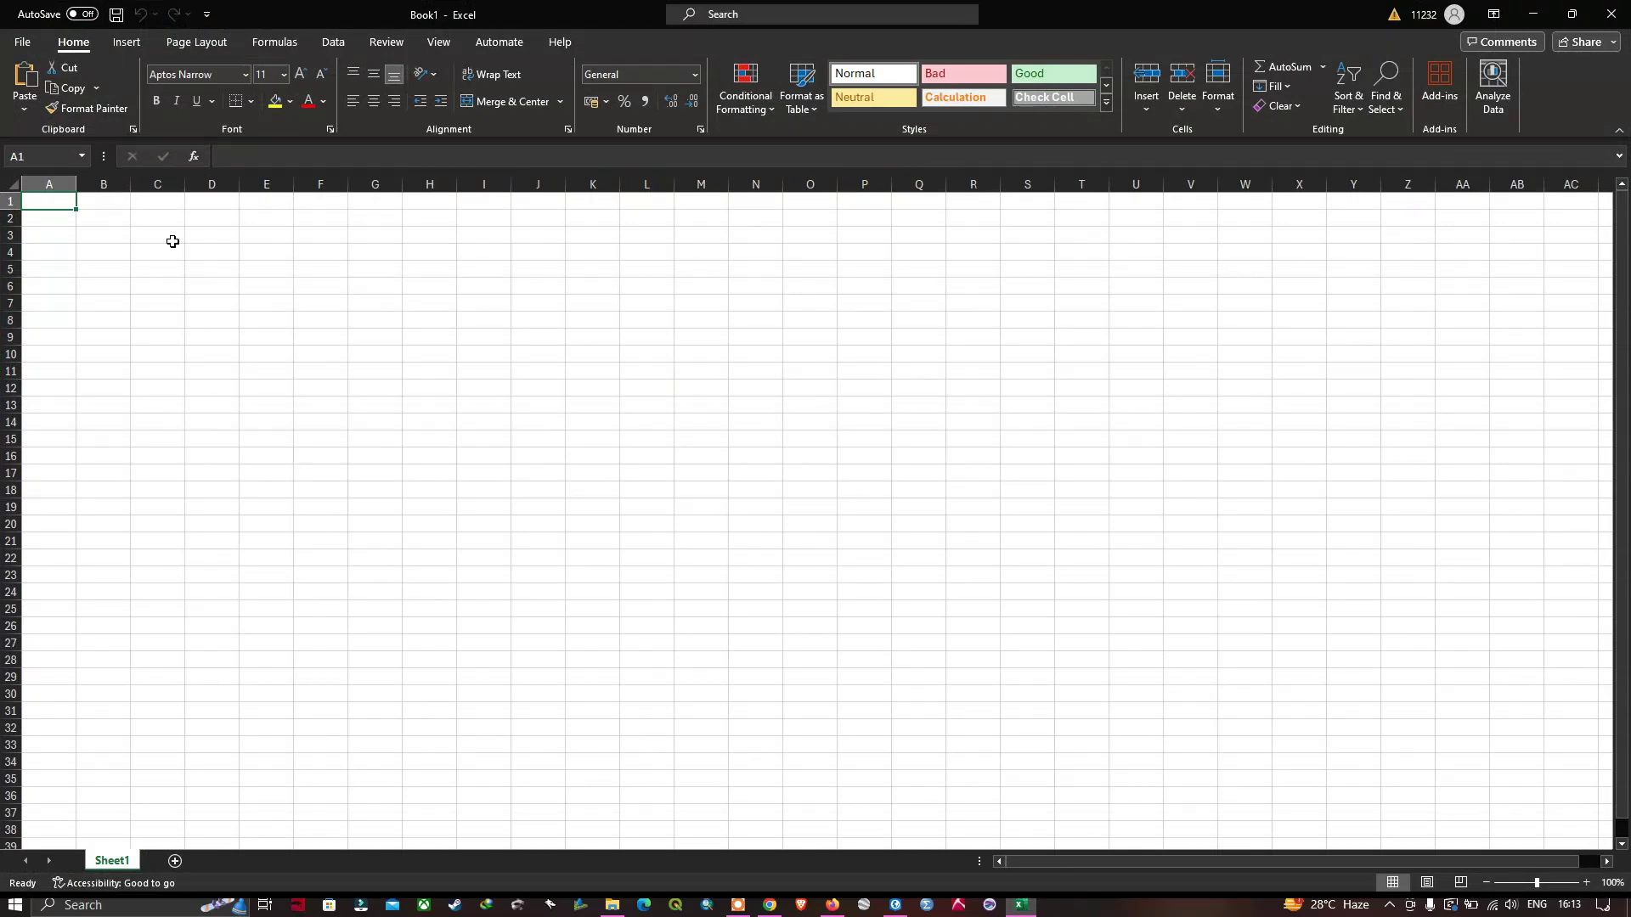
Step: Paste the copied point records into Book1 starting at cell A2
click(68, 220)
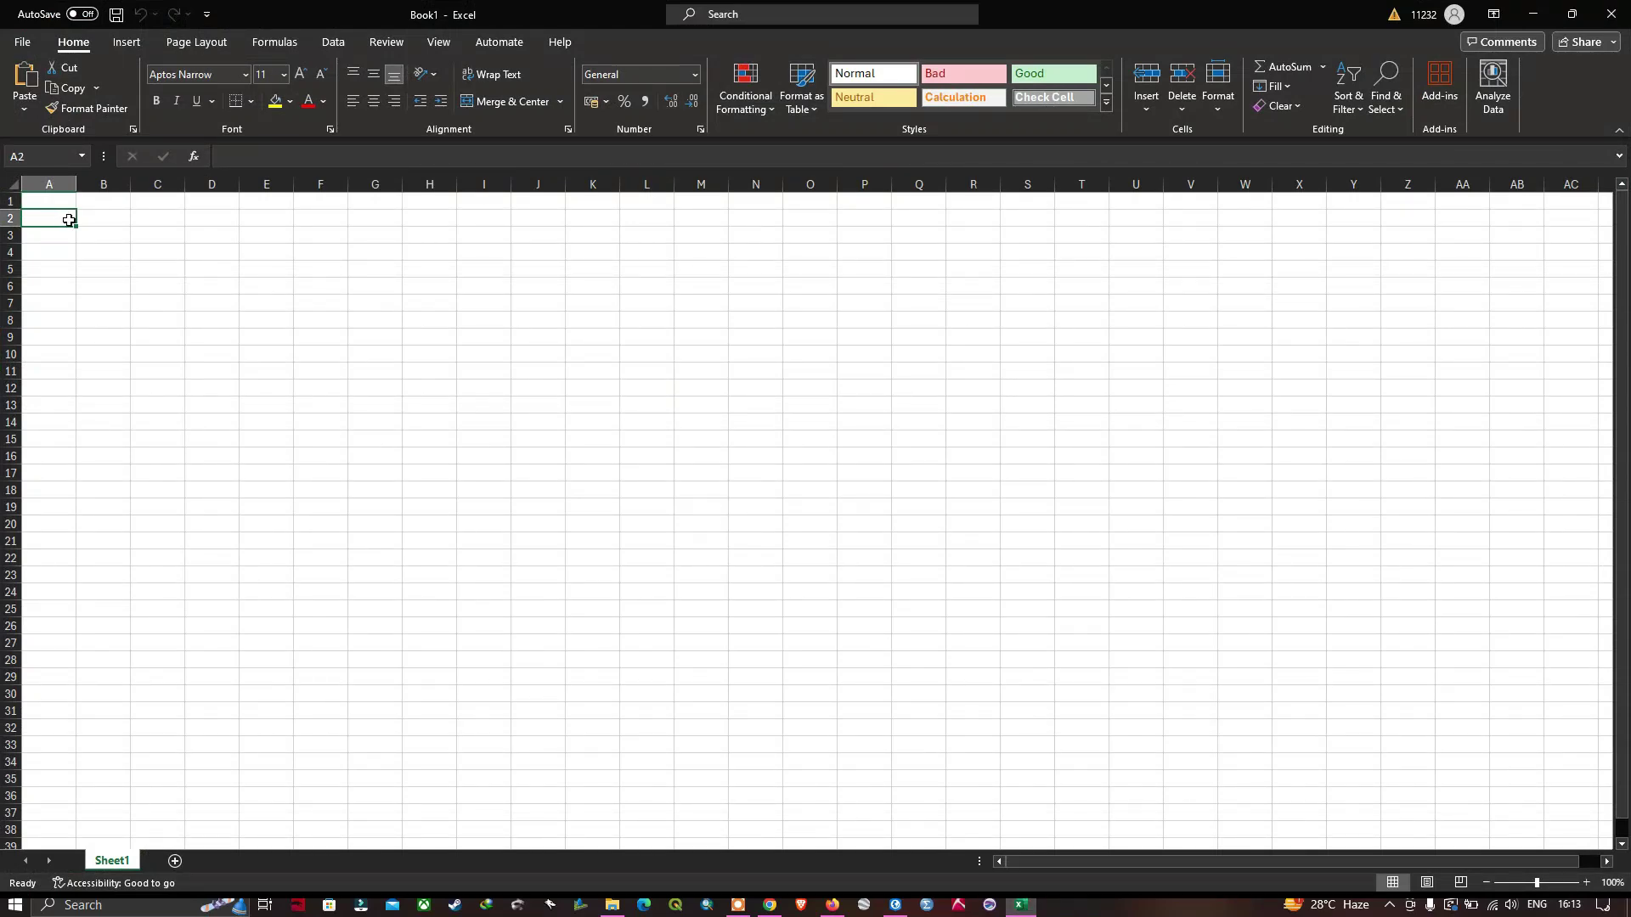
key(ctrl+v)
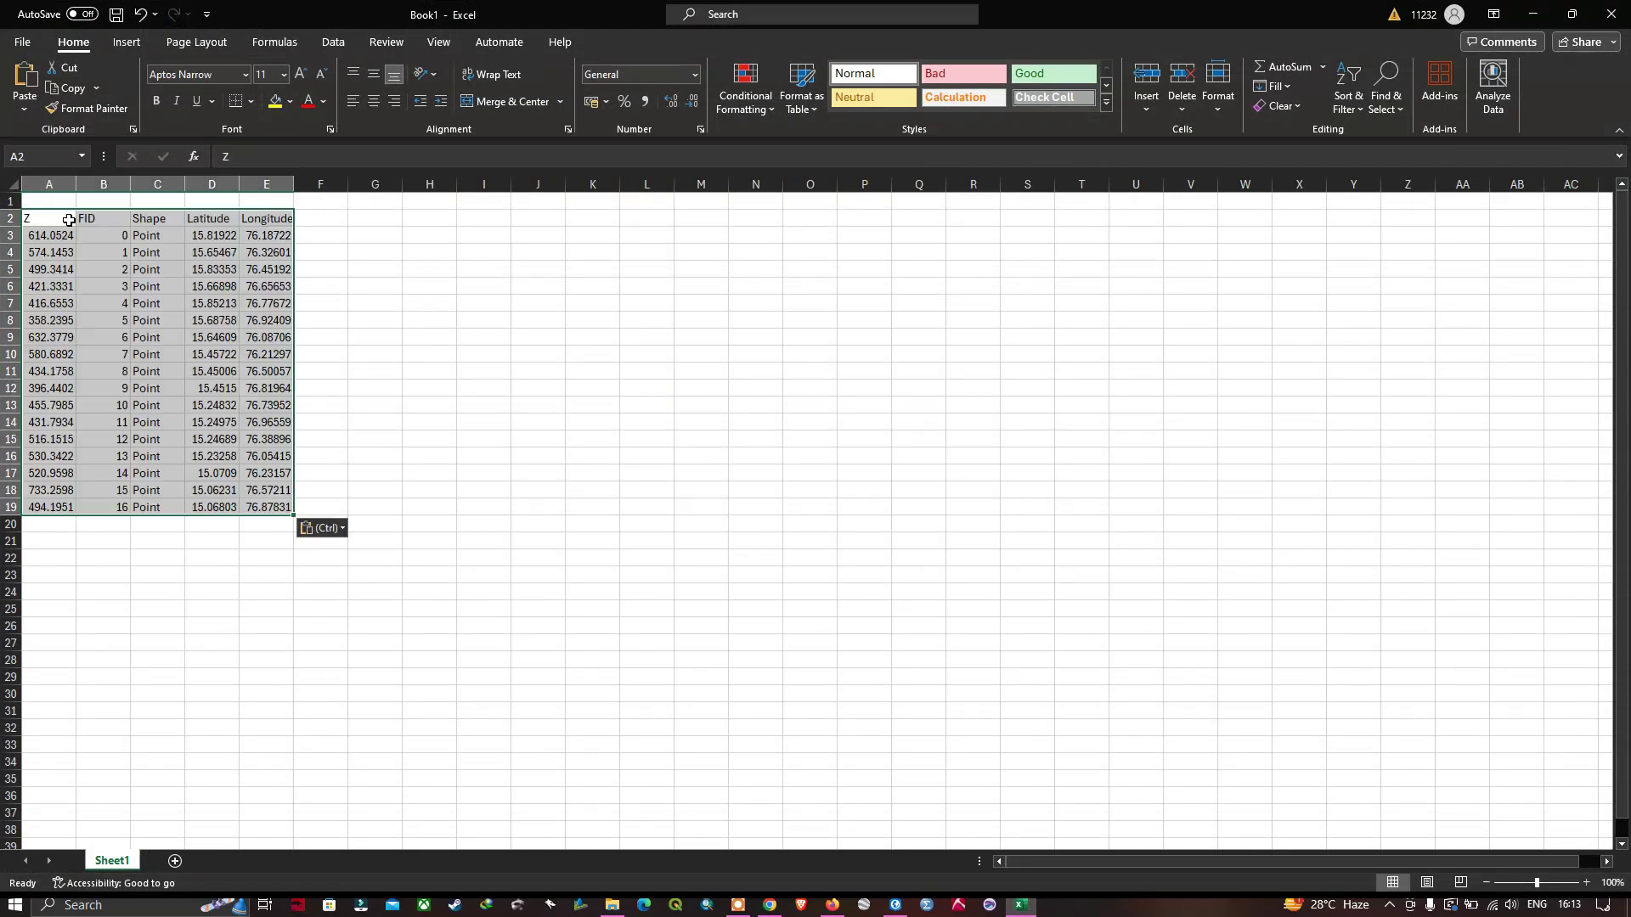
click(384, 274)
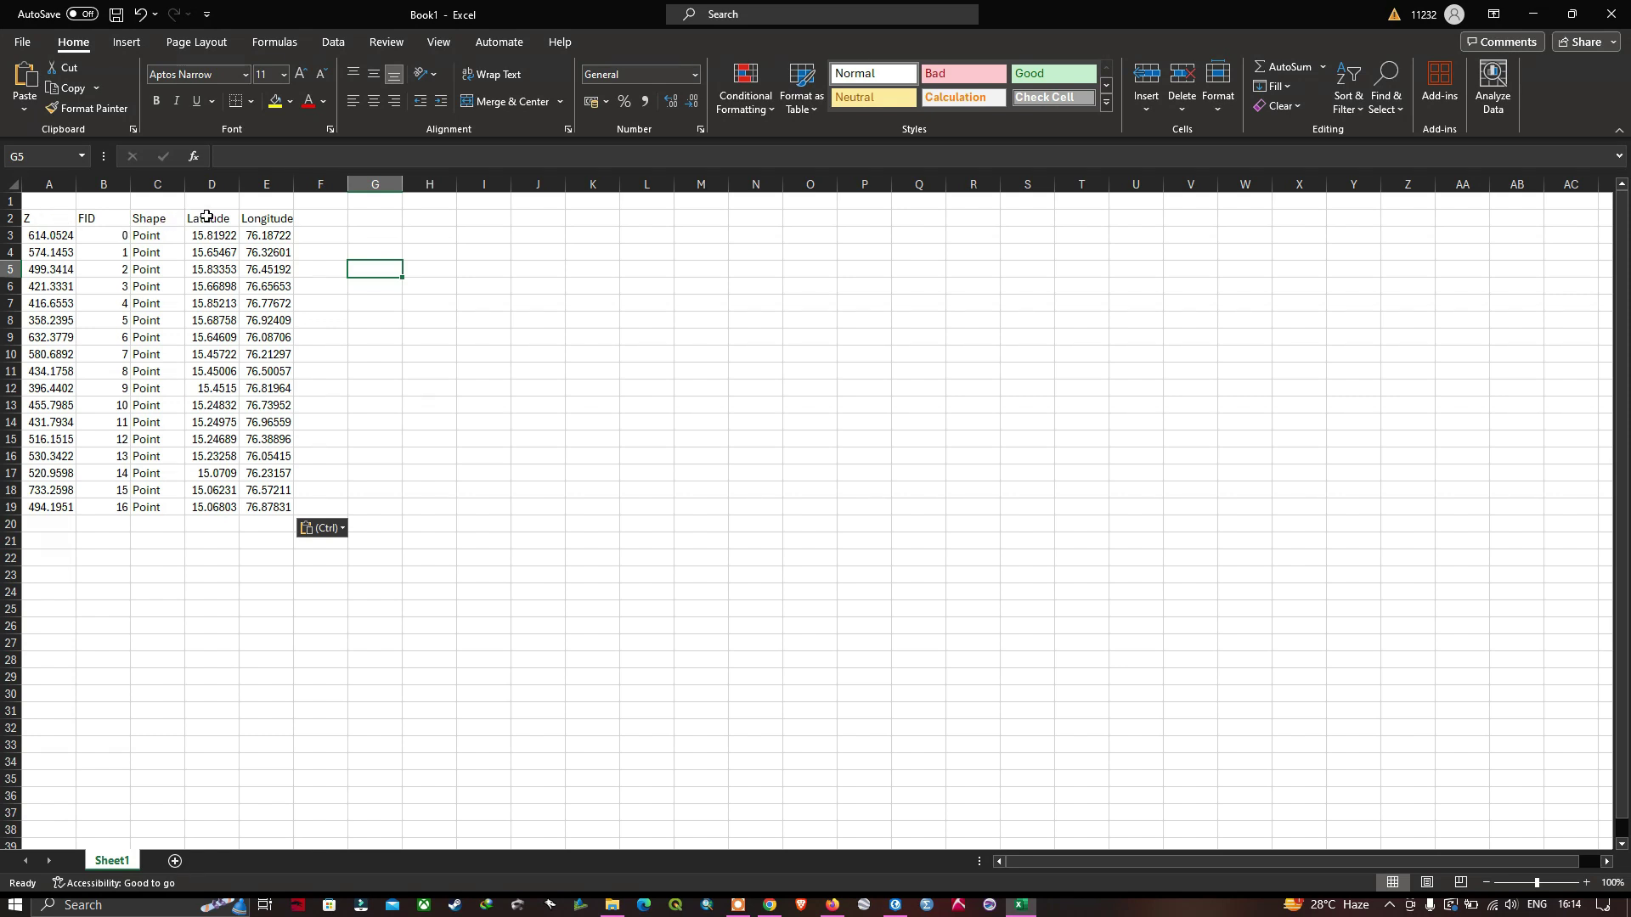
click(319, 319)
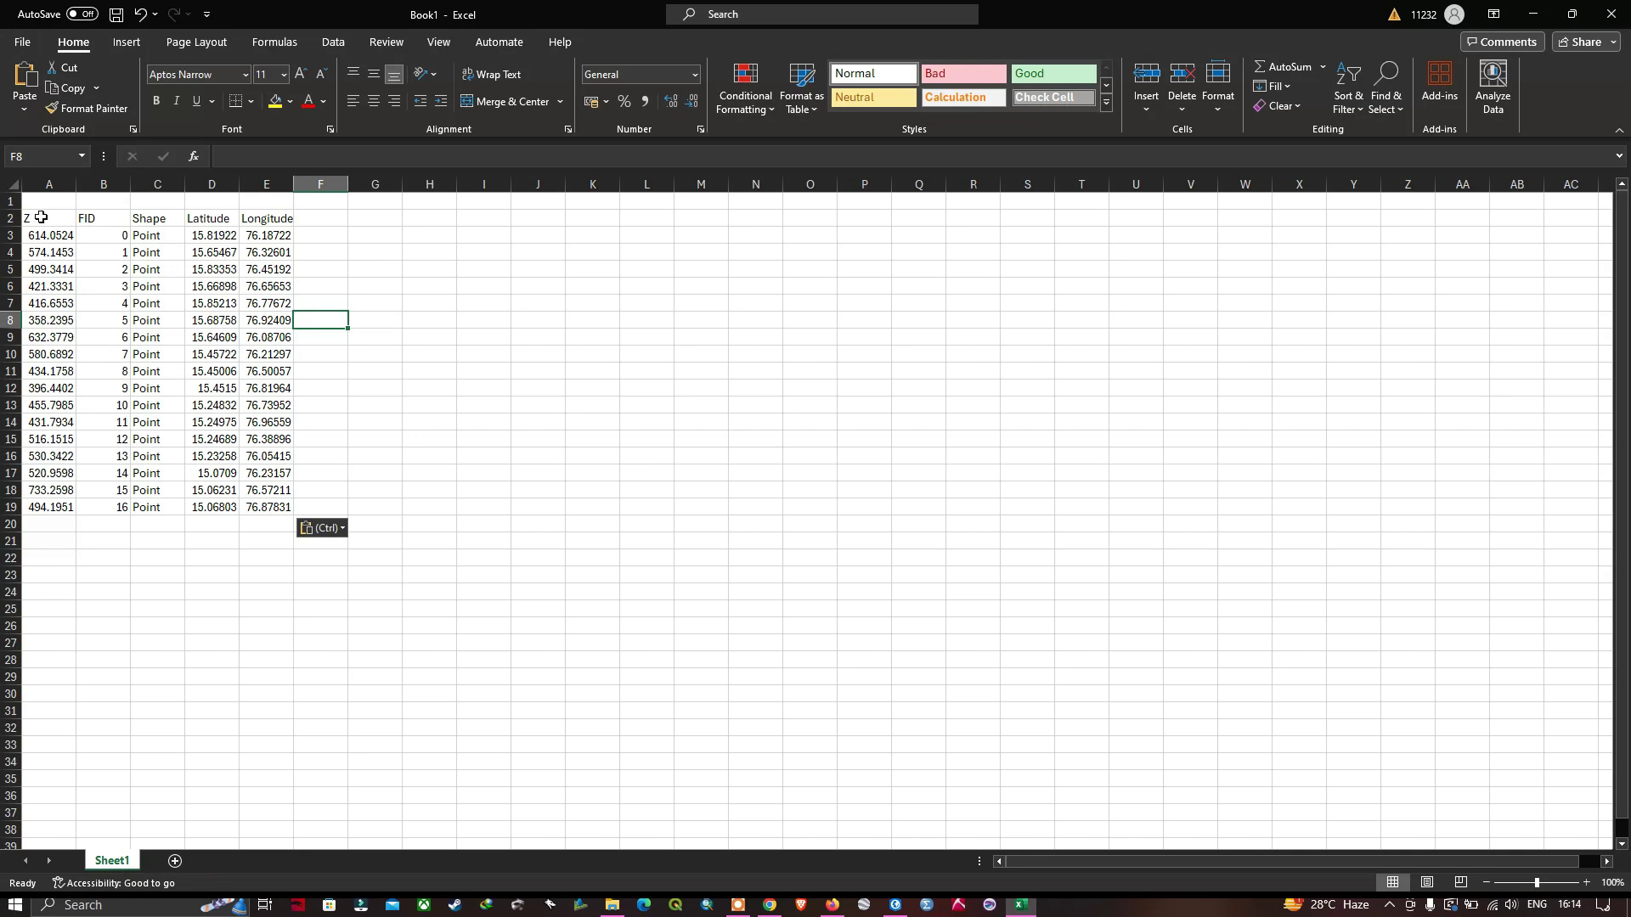
click(221, 577)
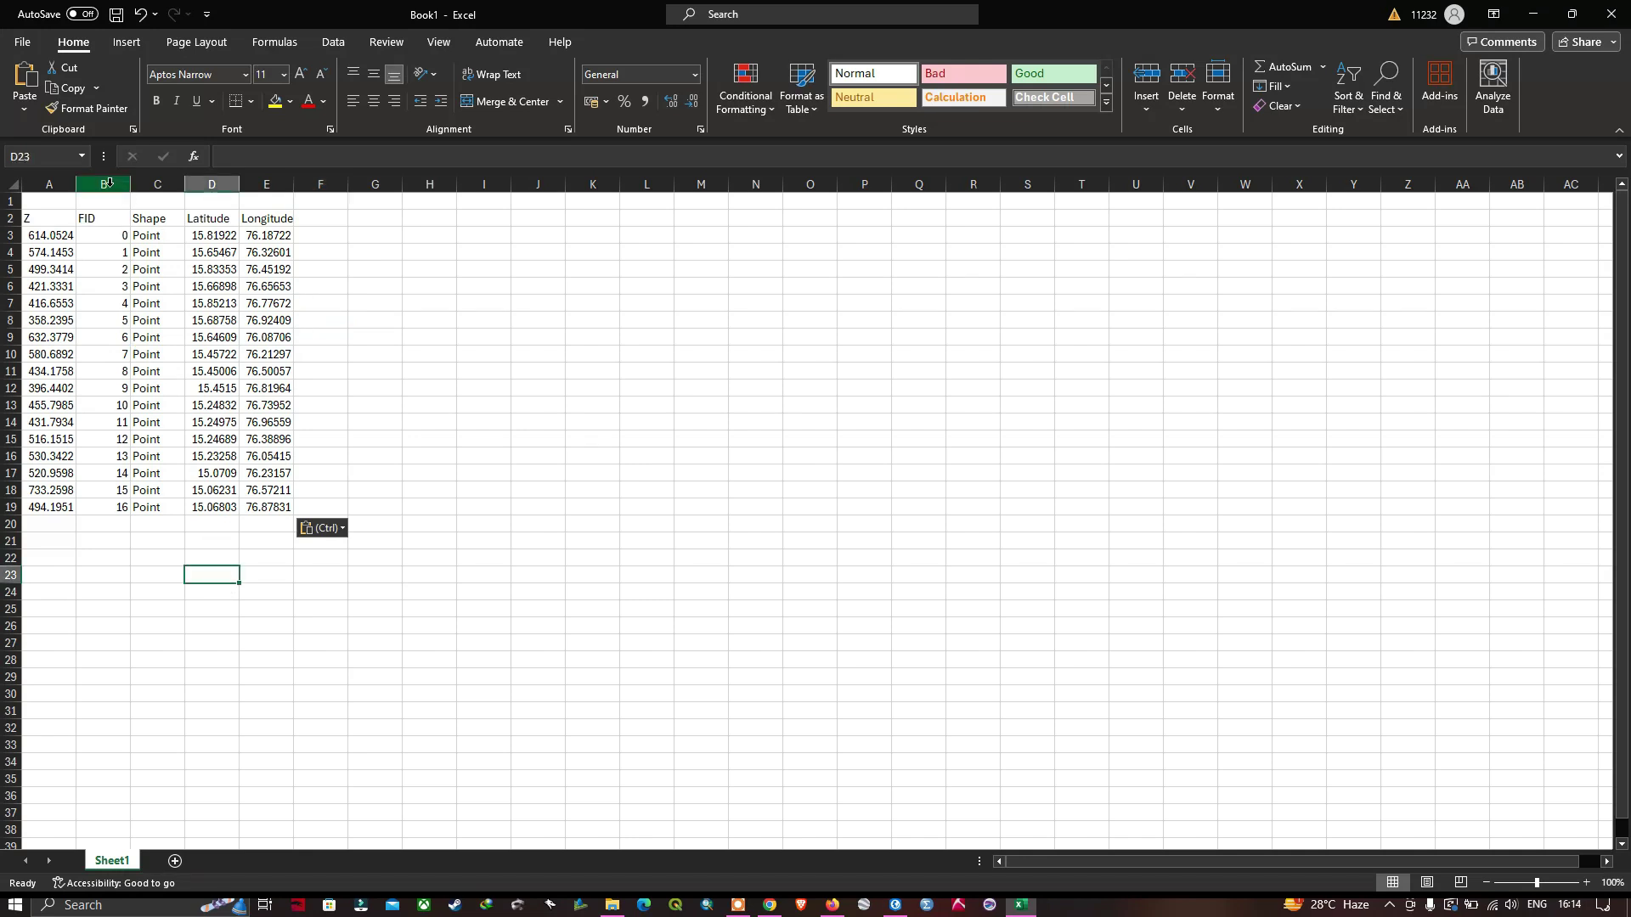
Step: Delete the FID and Shape columns, then clear the 17-row selection in ArcGIS Pro
drag(105, 184, 145, 184)
right_click(145, 186)
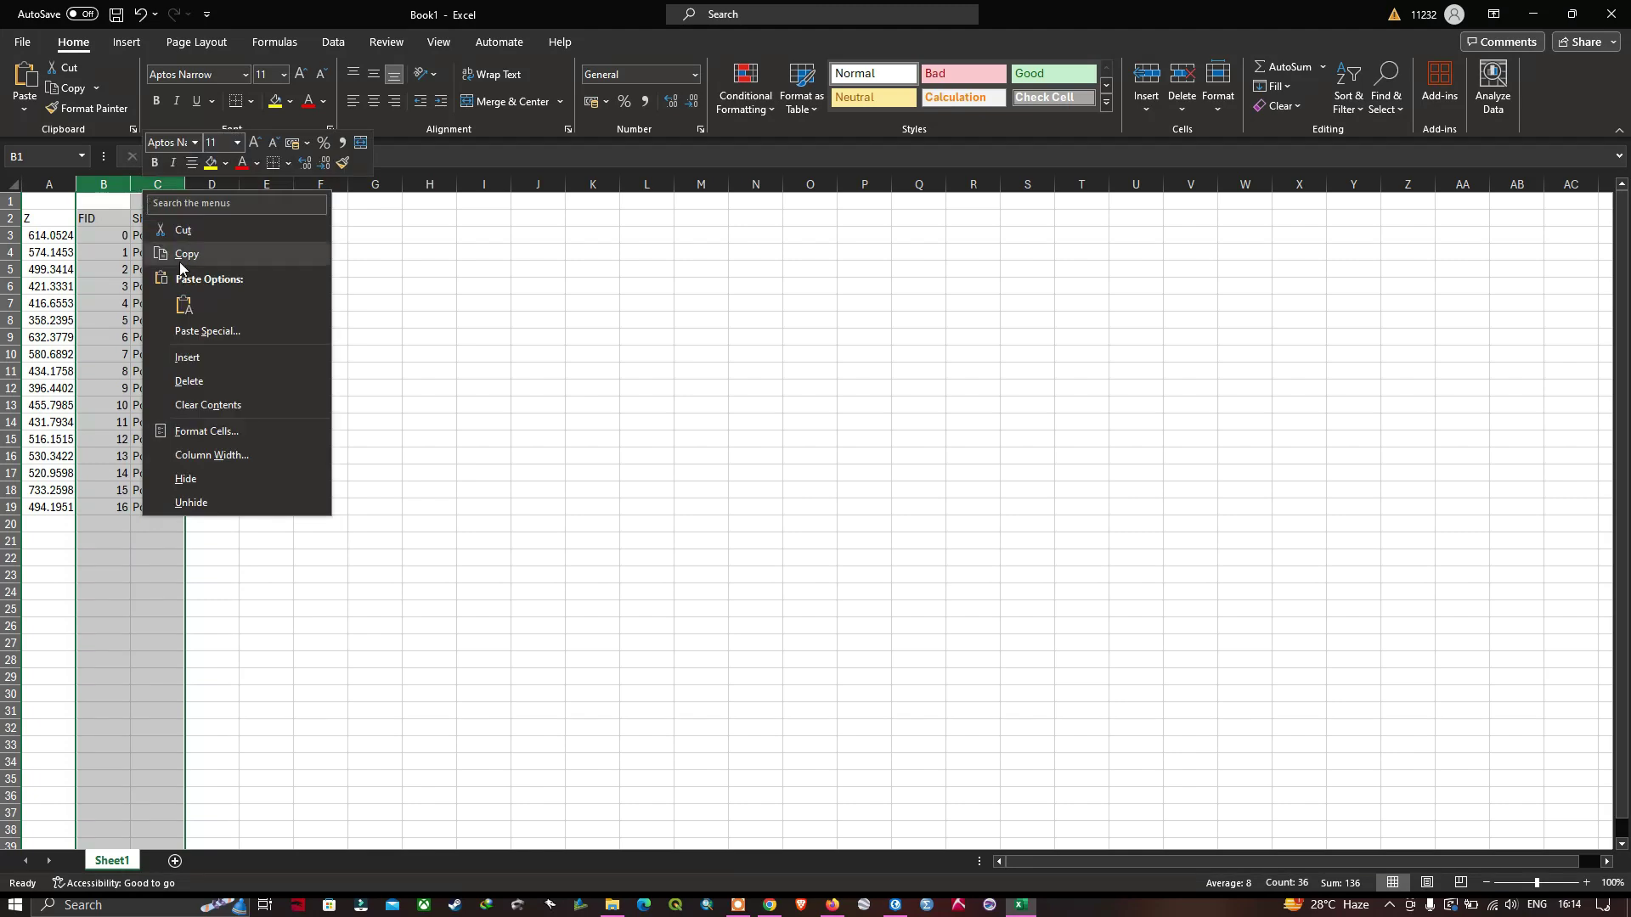
click(200, 381)
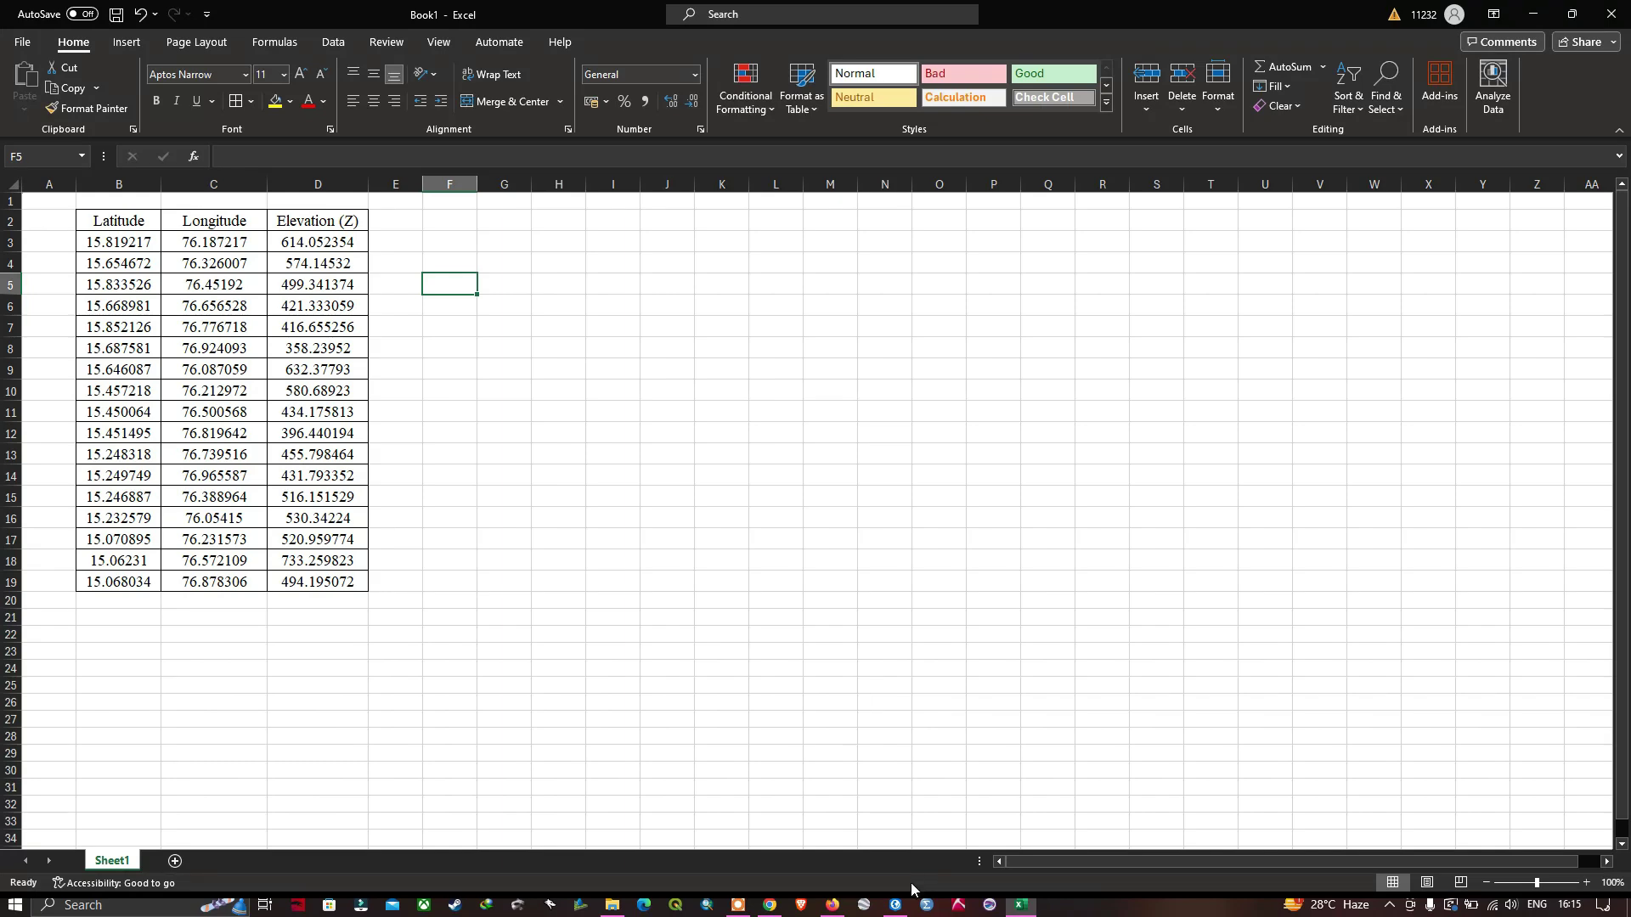
click(898, 906)
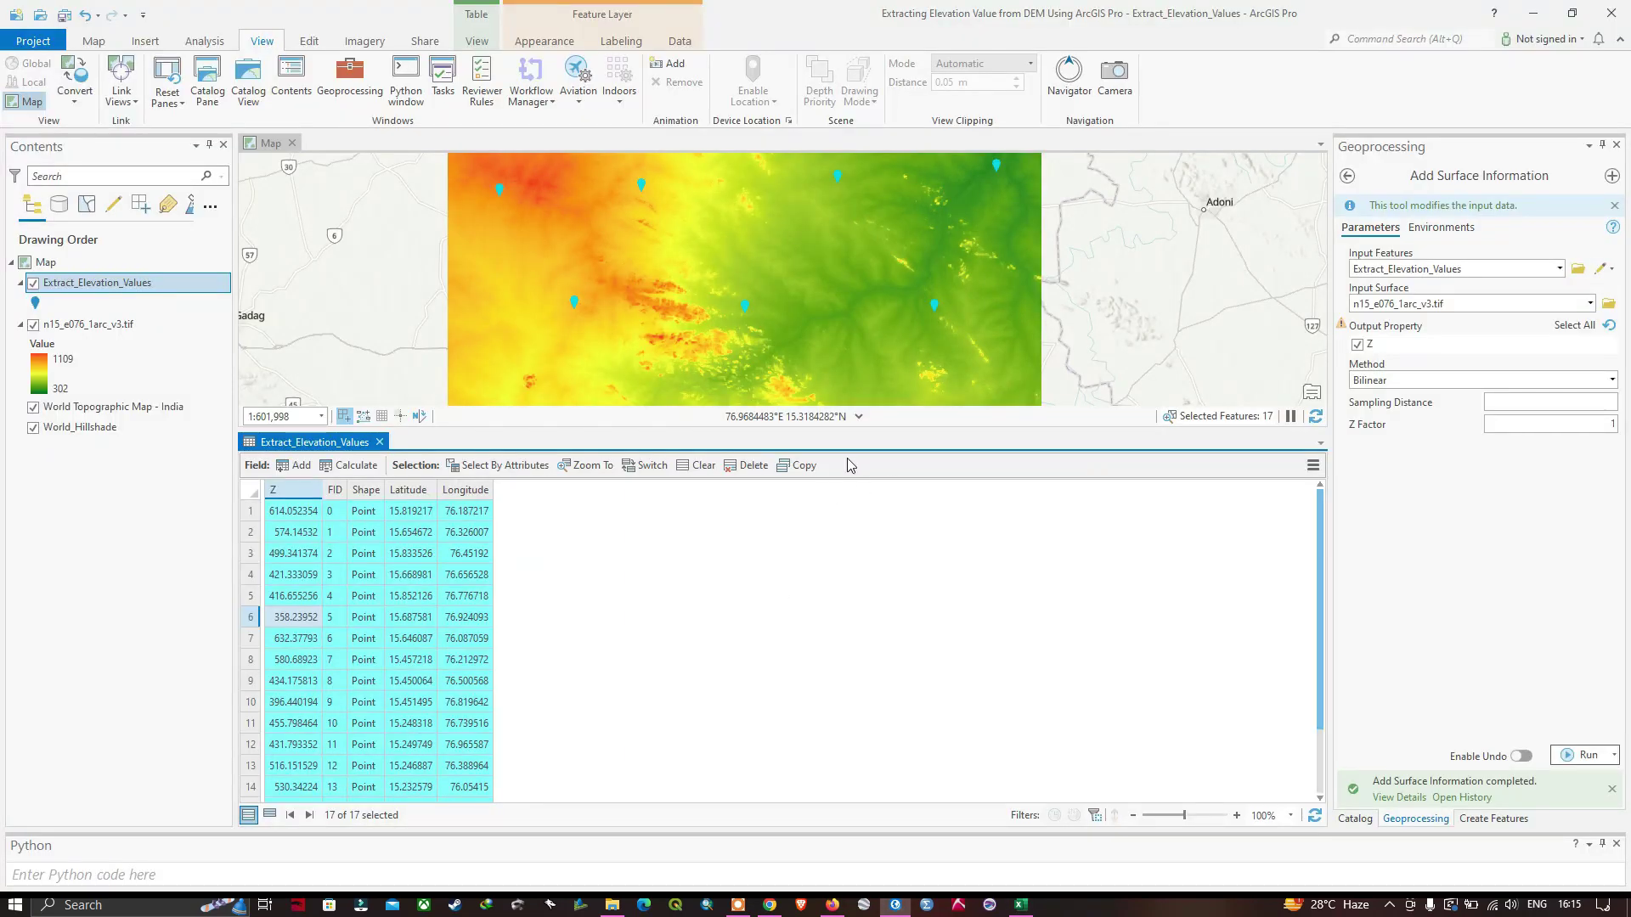
click(702, 465)
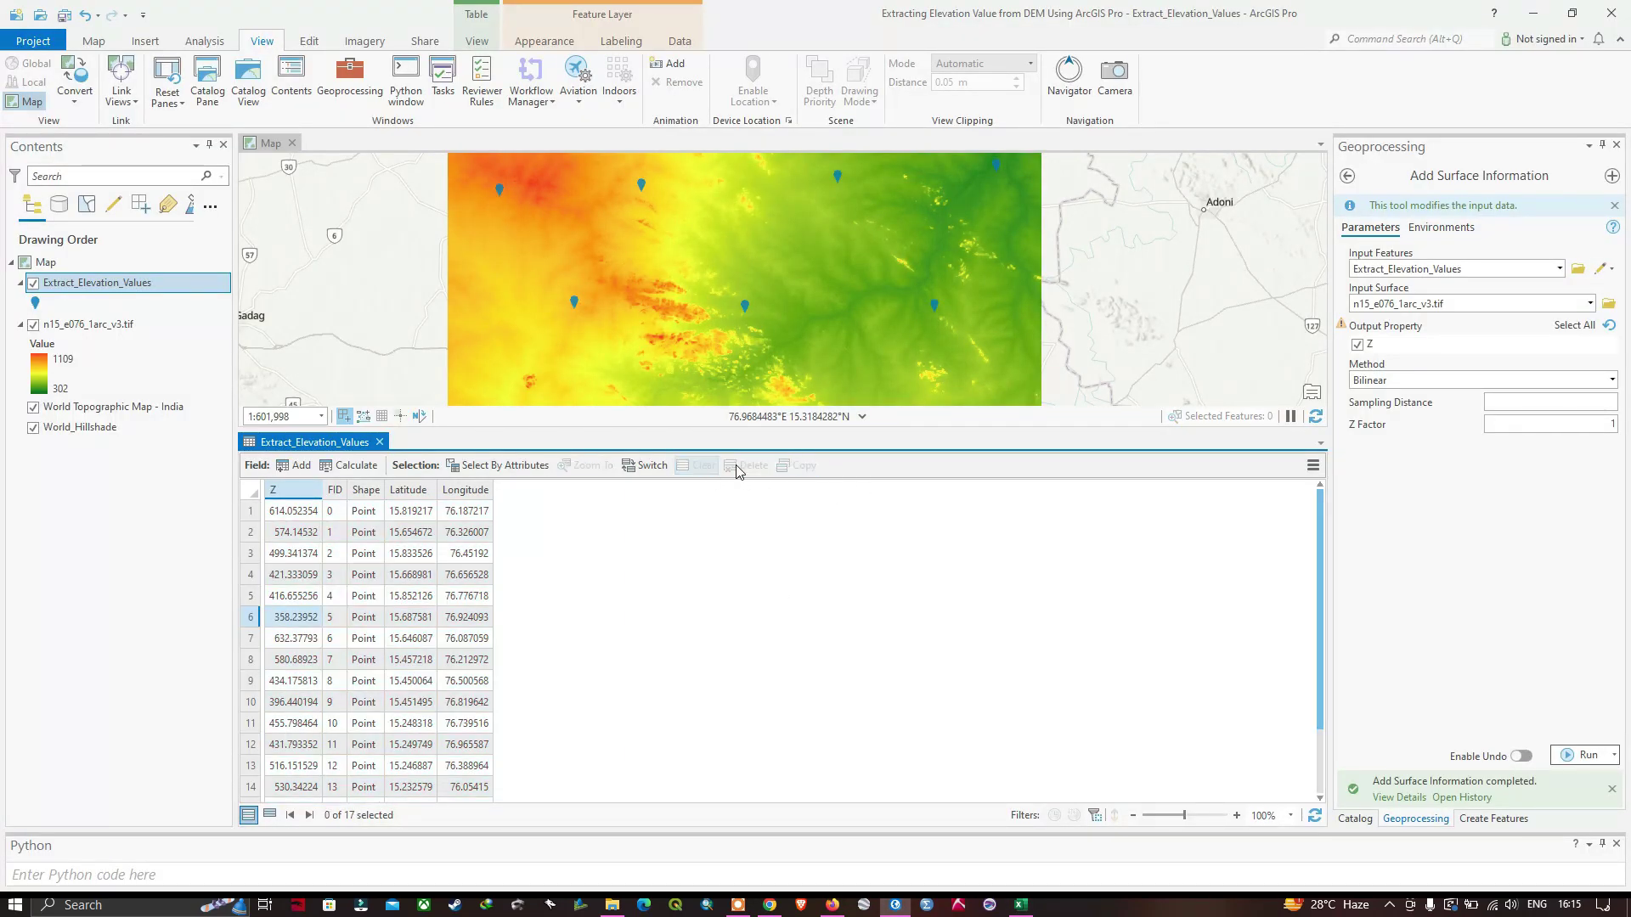